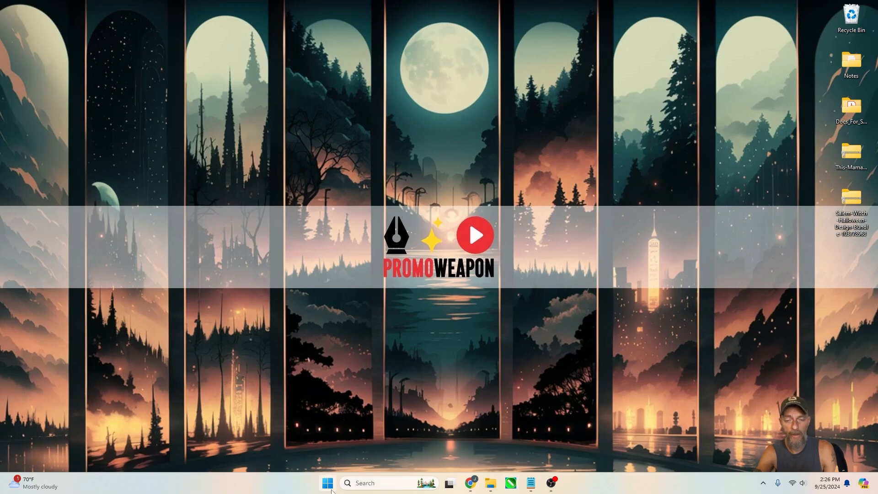
Open the browser and go to canva.com
left_click(471, 485)
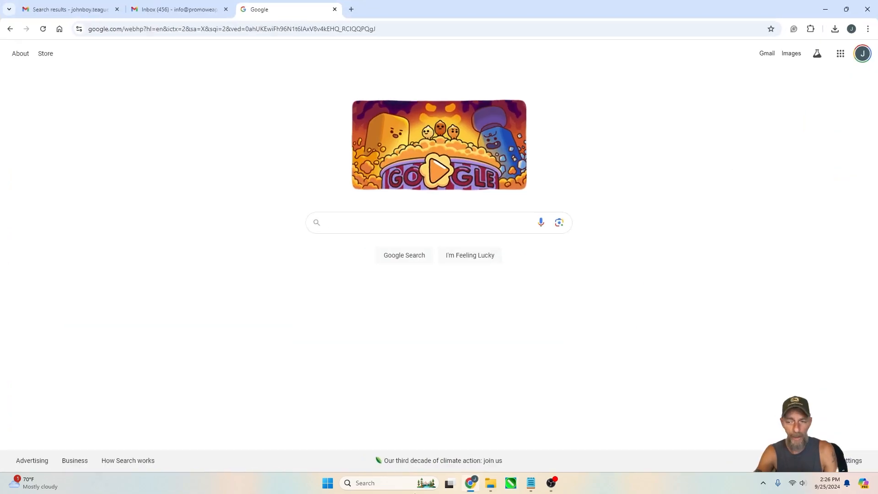
left_click(382, 29)
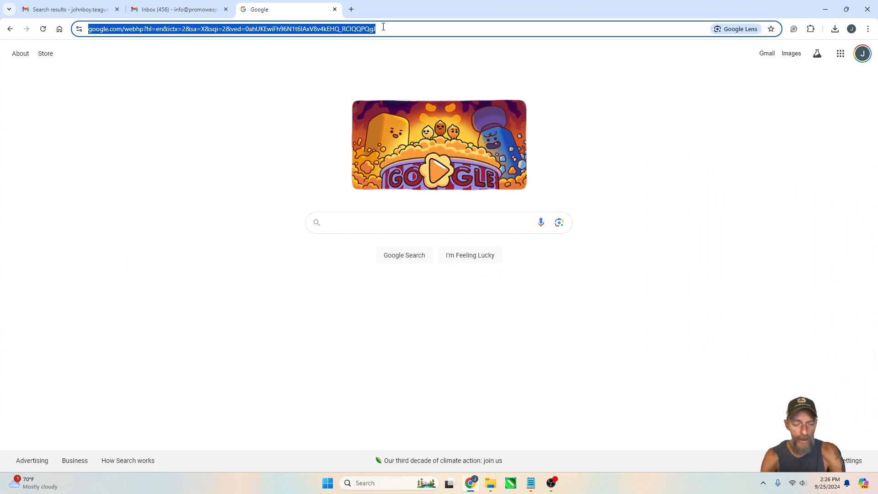
type("canva.")
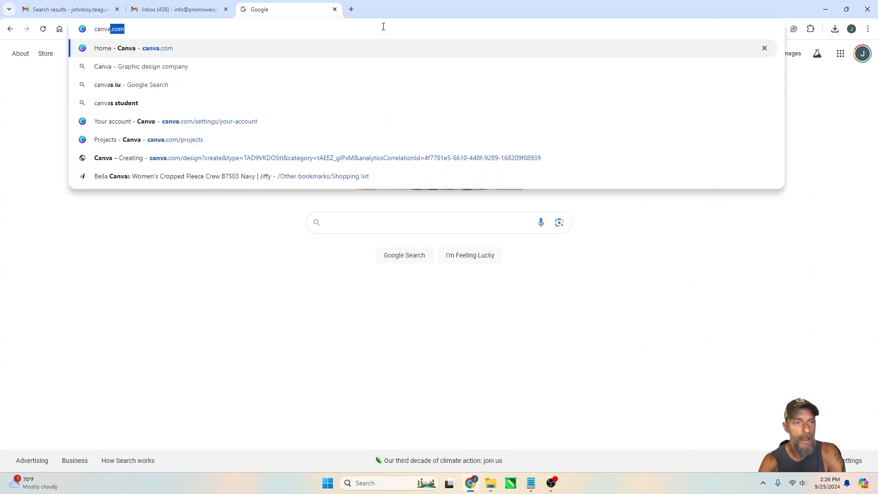
type("c")
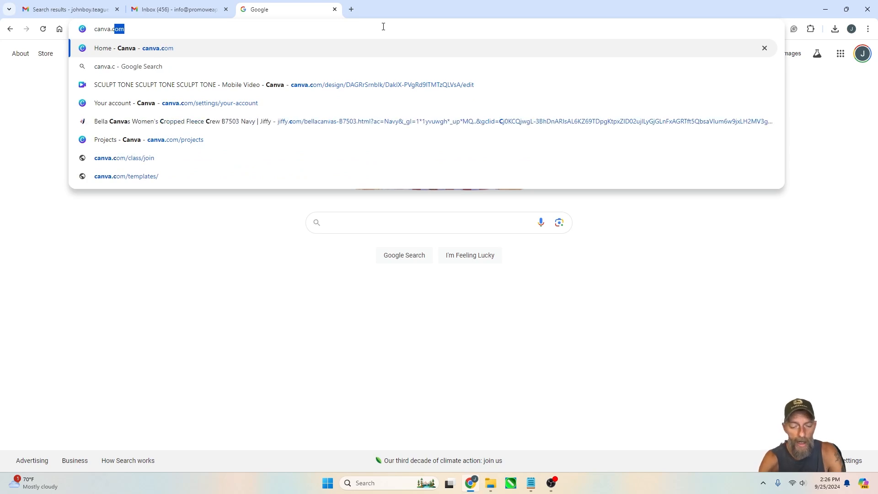
type("om")
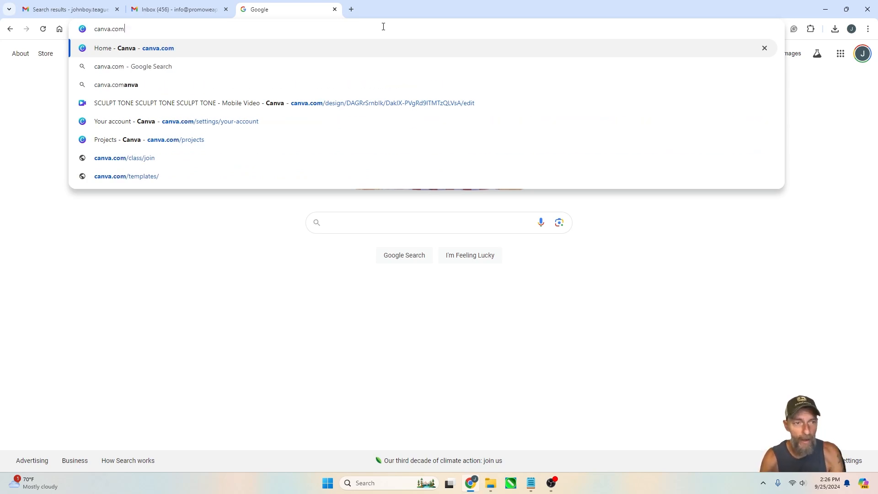
key("Return")
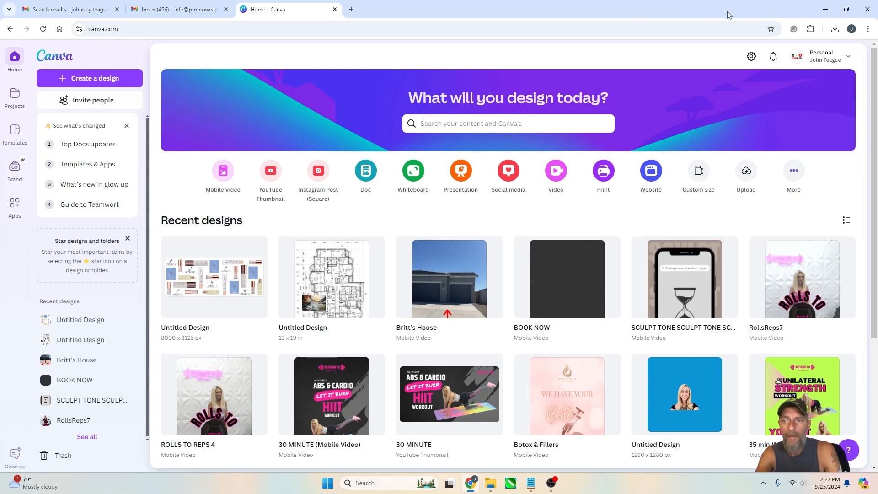
Create a new blank Mobile Video design
left_click(85, 80)
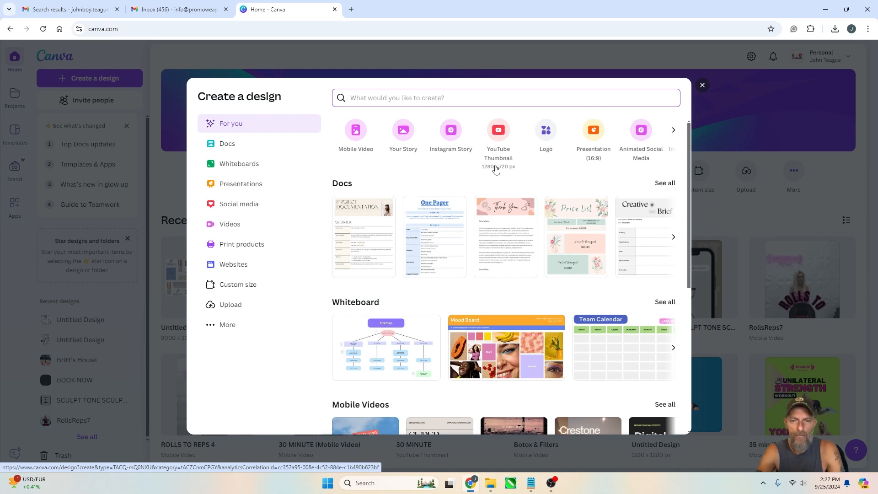
left_click(356, 132)
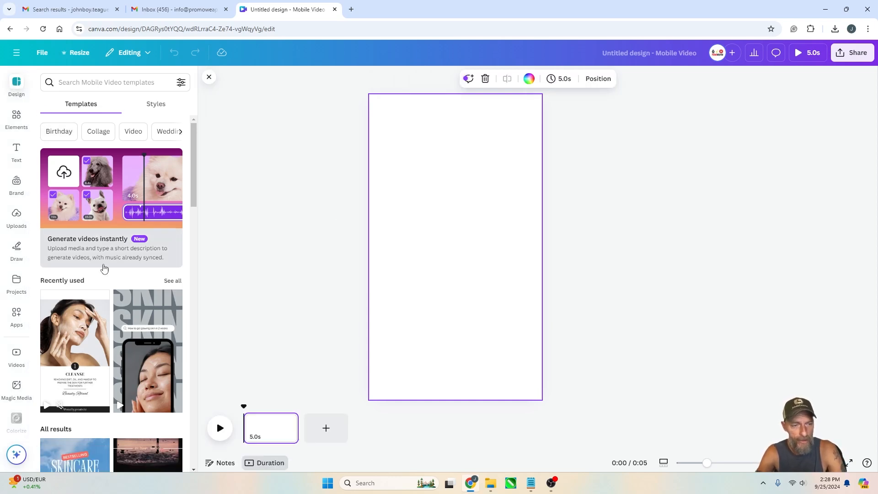
Browse the Mobile Video templates list
scroll(101, 250, "down", 7)
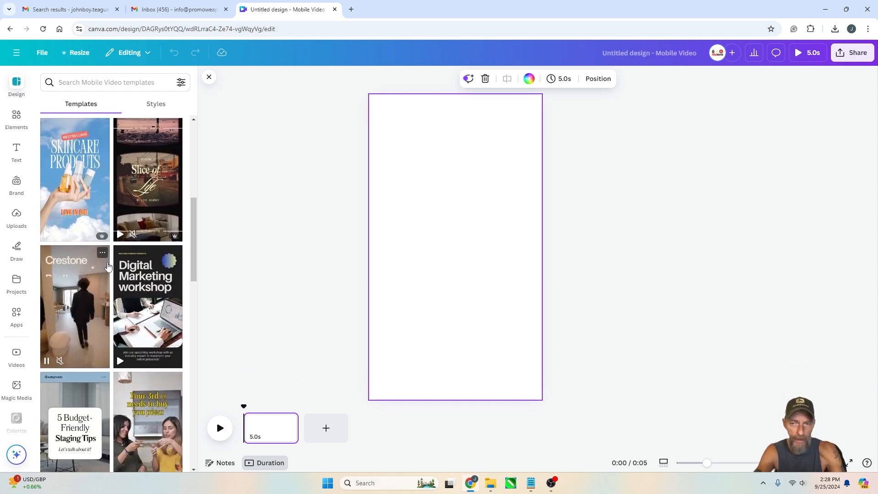
scroll(110, 268, "down", 10)
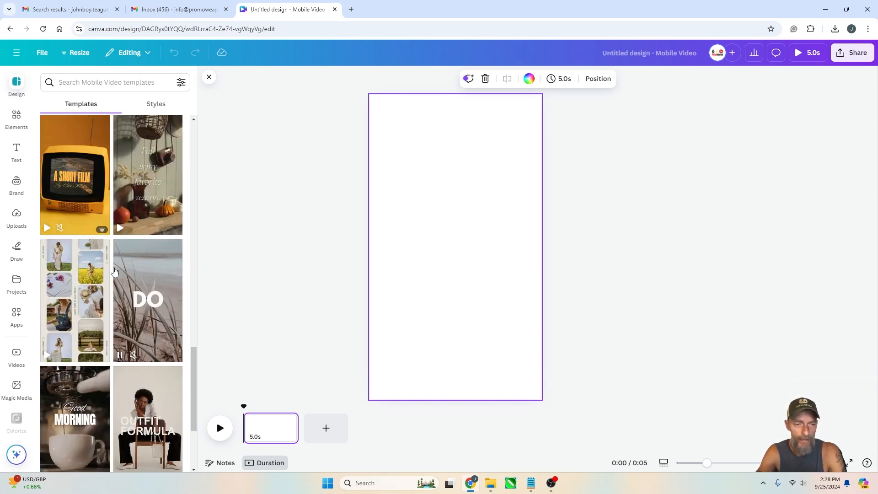
scroll(114, 273, "down", 3)
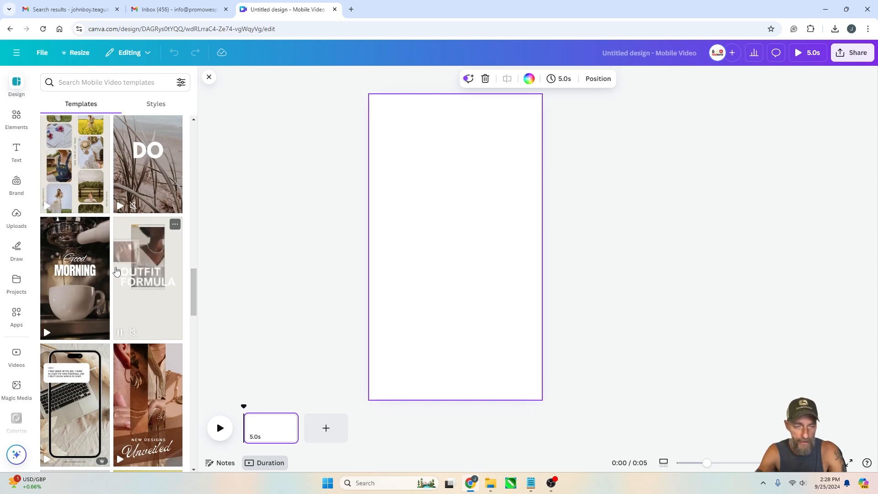
scroll(114, 274, "down", 4)
scroll(125, 265, "down", 4)
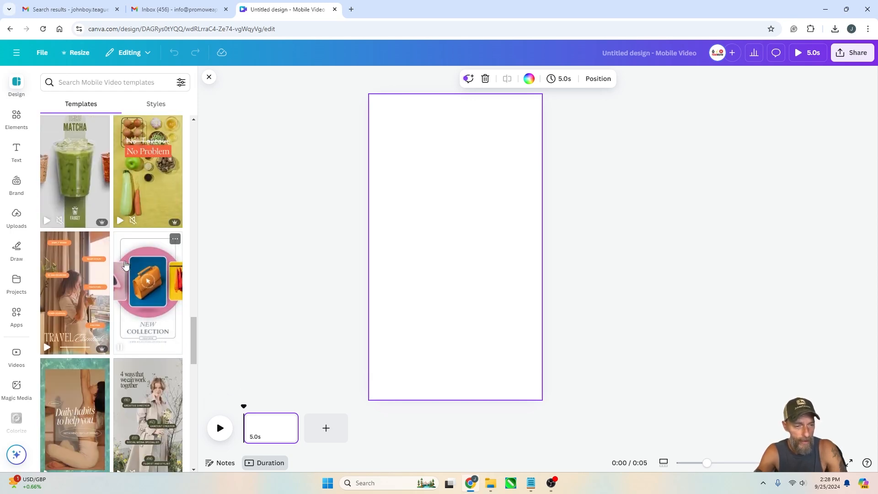
scroll(125, 265, "down", 4)
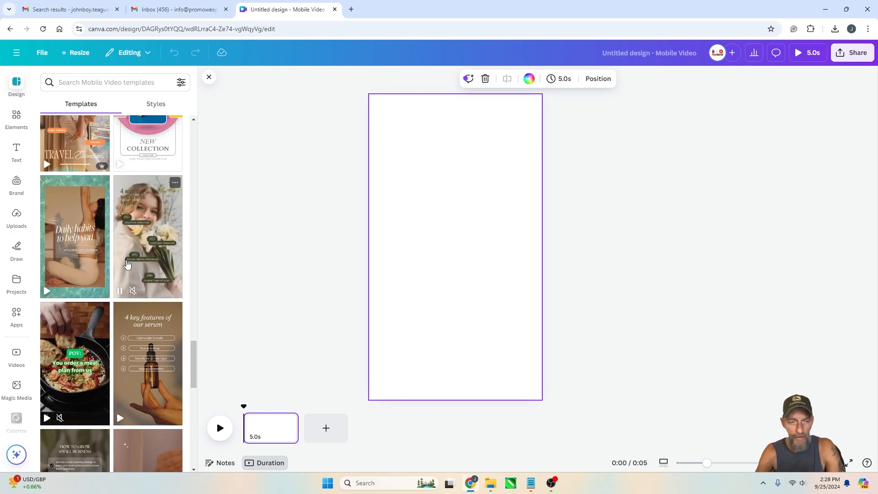
mouse_move(93, 271)
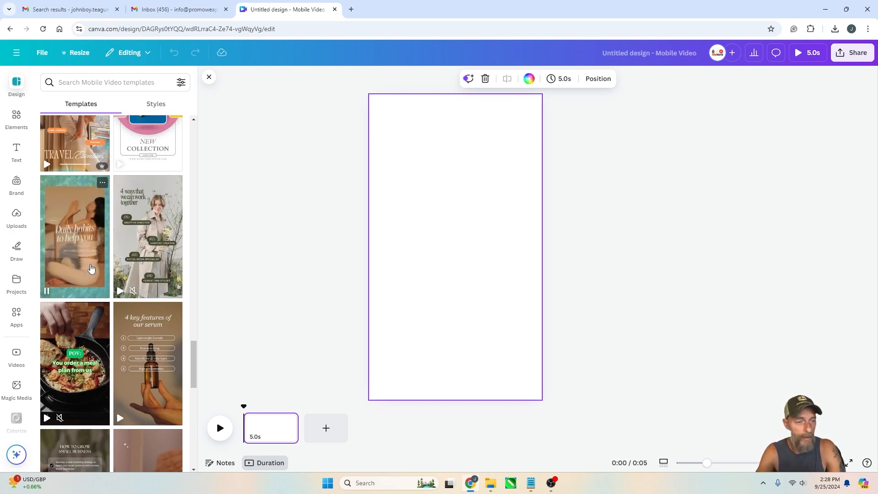
scroll(122, 245, "down", 4)
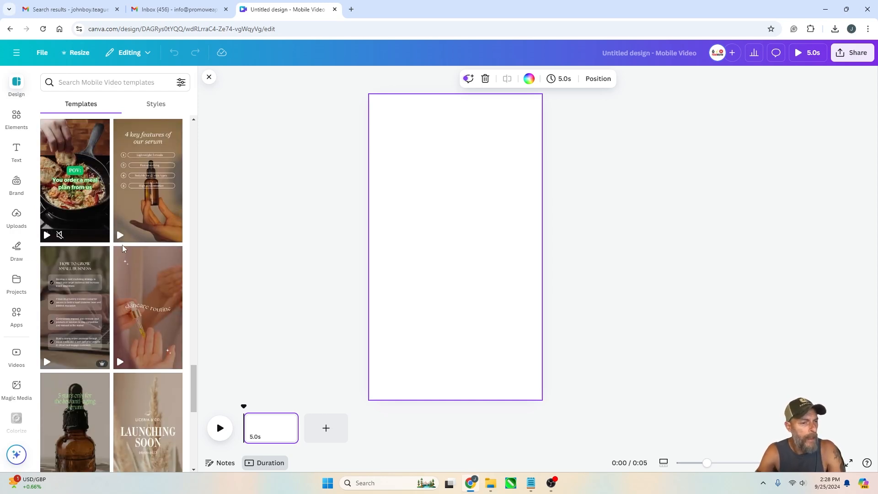
scroll(122, 245, "down", 10)
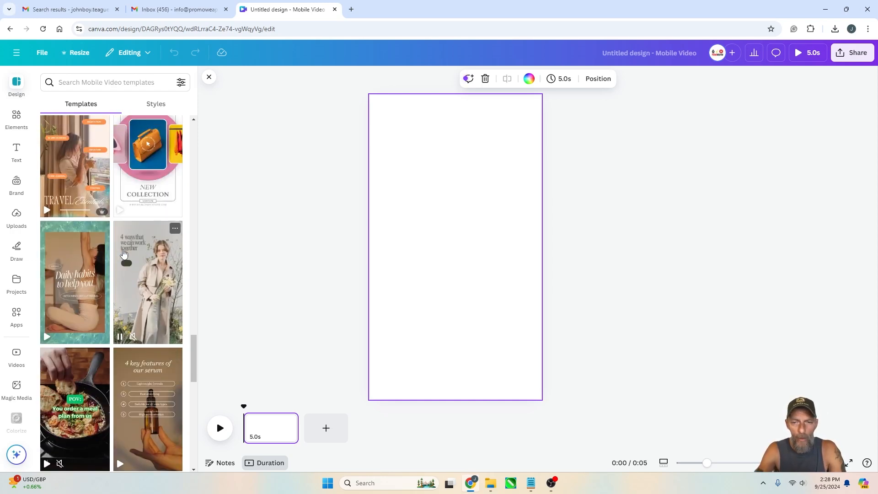
scroll(123, 255, "up", 5)
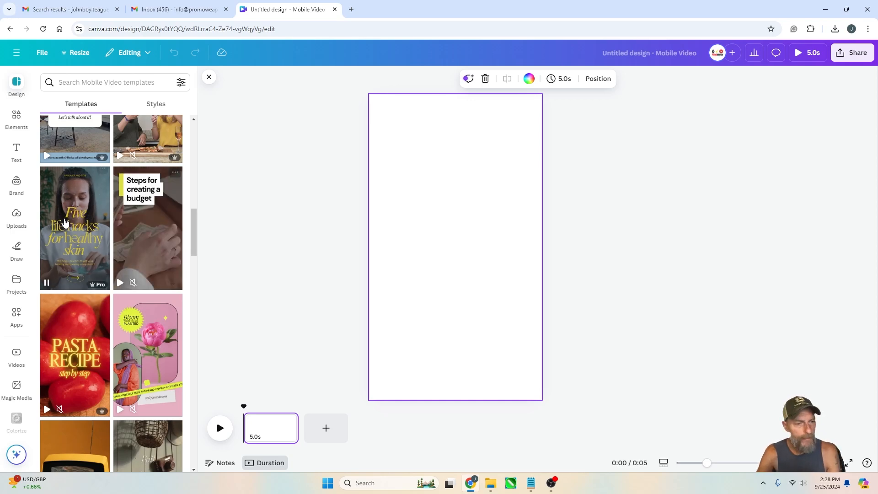
scroll(96, 164, "up", 1)
scroll(96, 164, "up", 5)
left_click(97, 82)
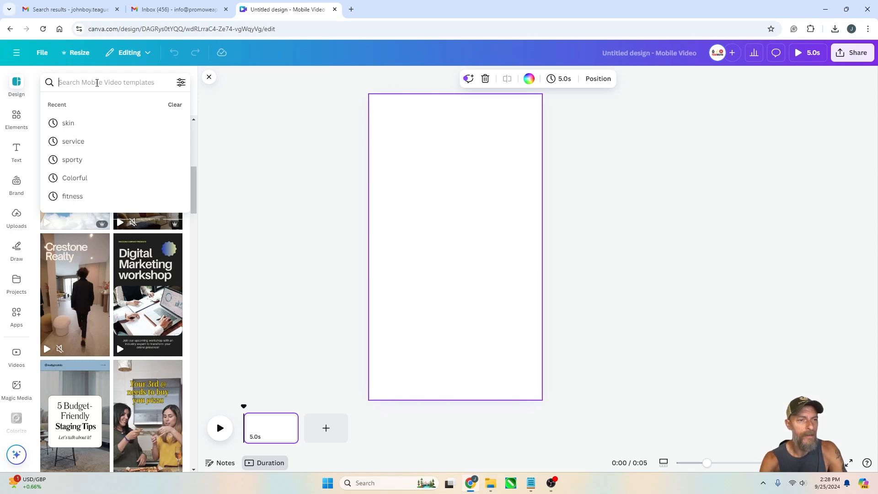
type("kids")
key("super+s")
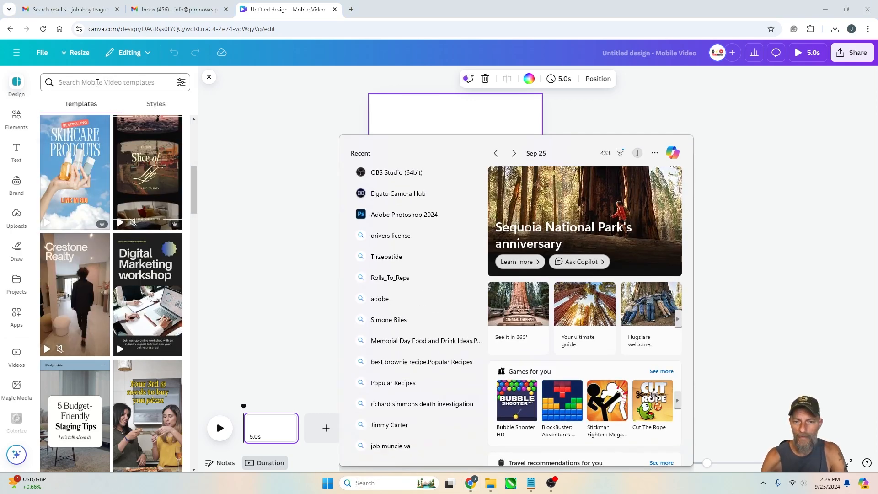
left_click(253, 104)
Search the Mobile Video templates for shirt
left_click(125, 82)
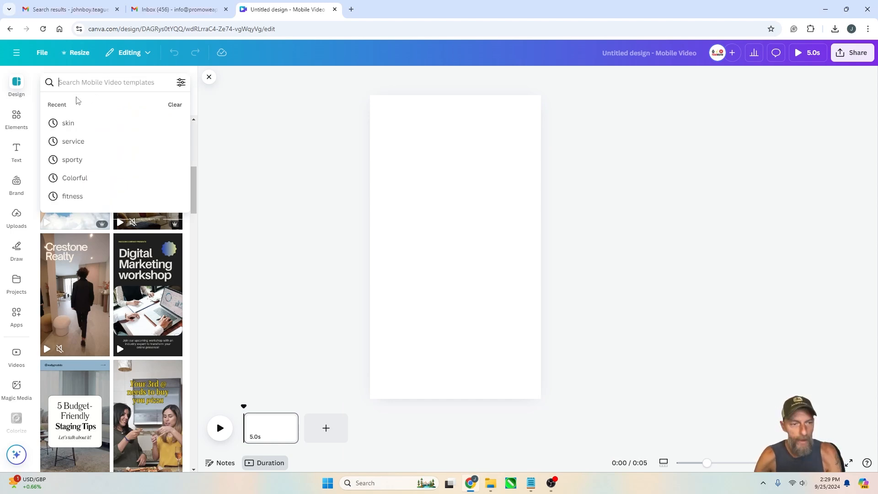
type("sh")
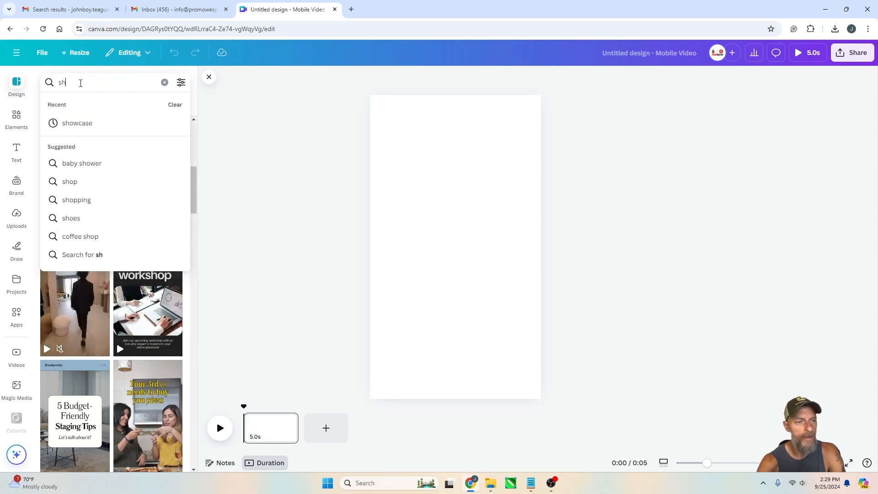
type("irt")
key("Return")
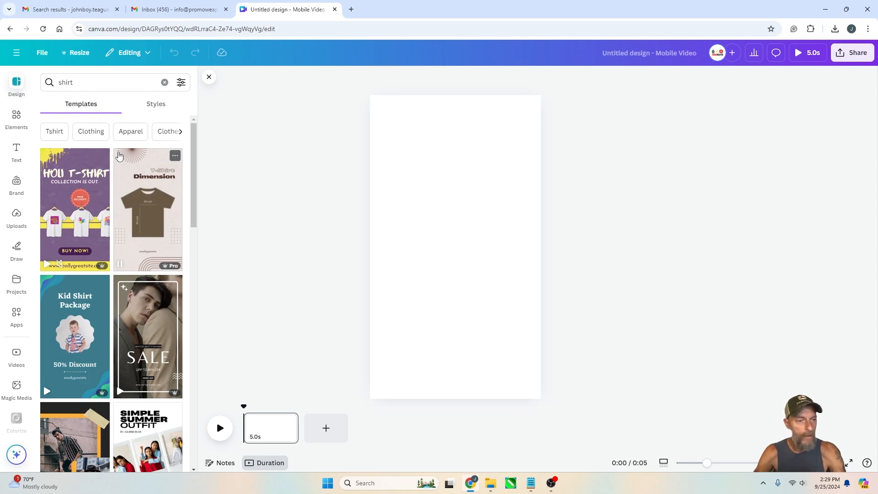
Browse the shirt template results
scroll(83, 225, "down", 1)
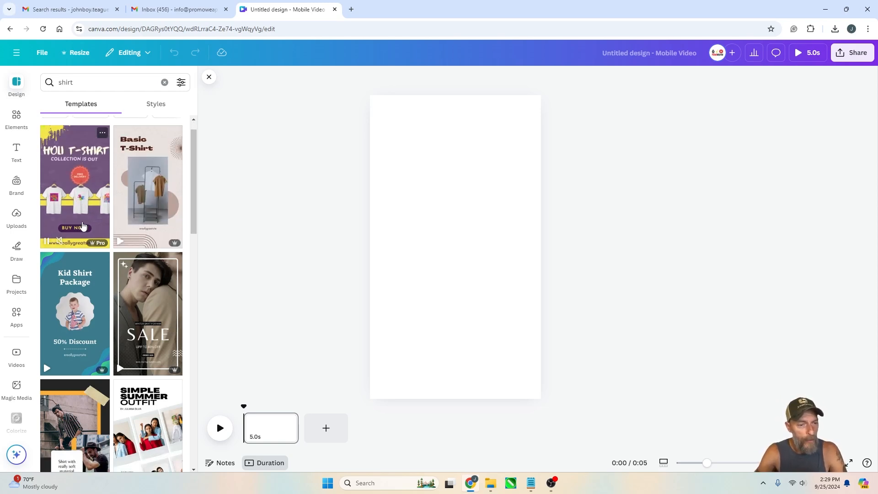
scroll(83, 226, "down", 10)
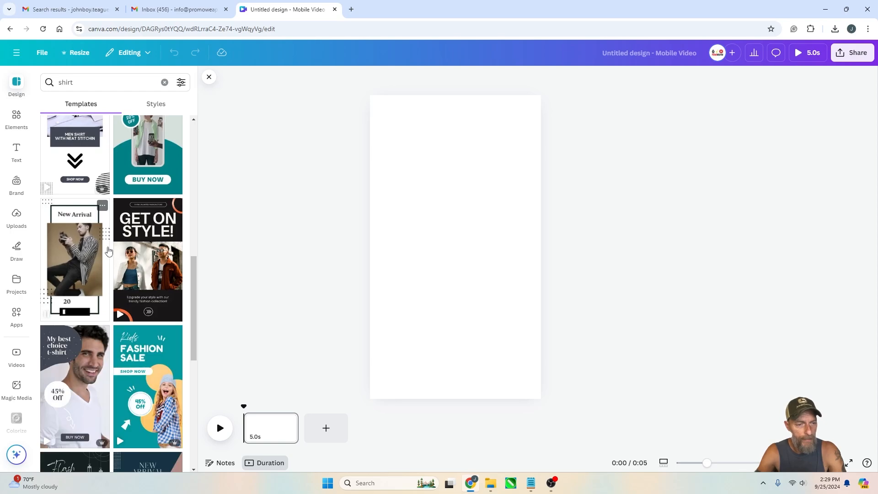
scroll(108, 251, "down", 3)
scroll(109, 253, "up", 4)
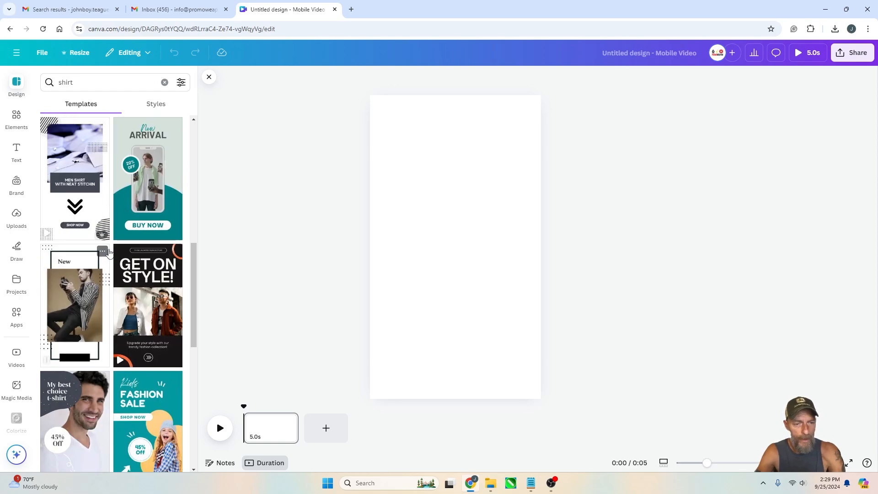
scroll(109, 253, "down", 4)
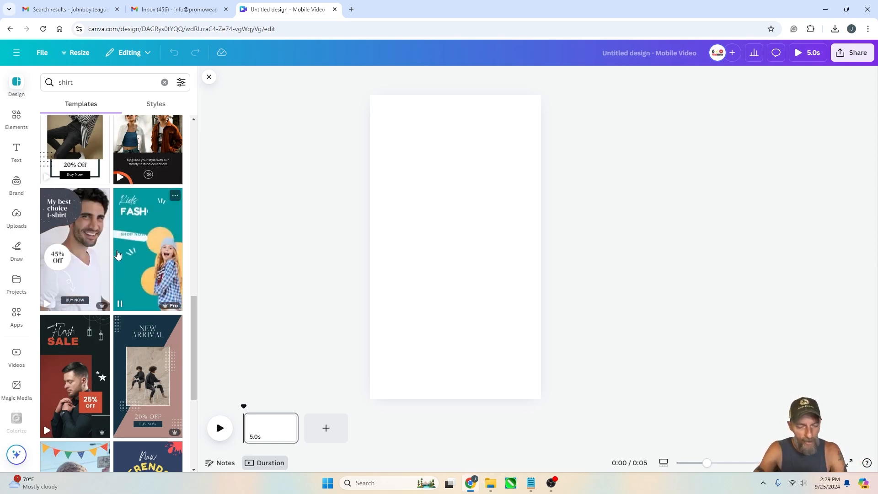
scroll(118, 254, "down", 7)
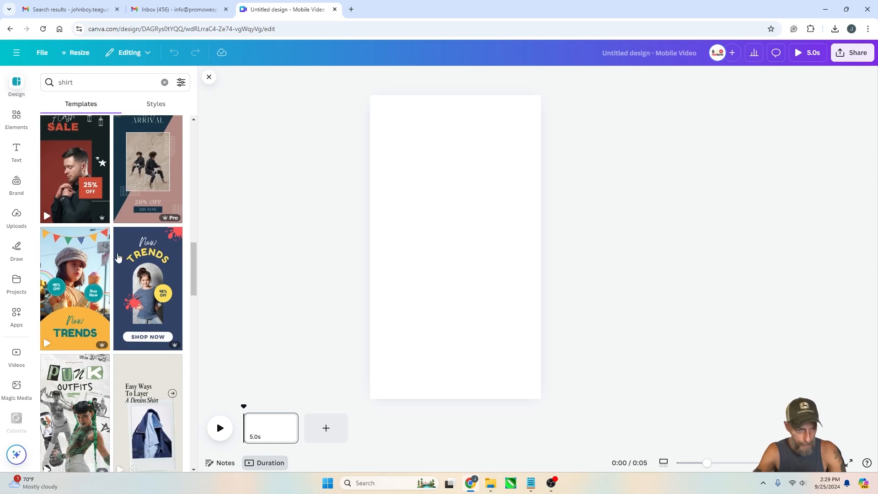
scroll(118, 256, "down", 3)
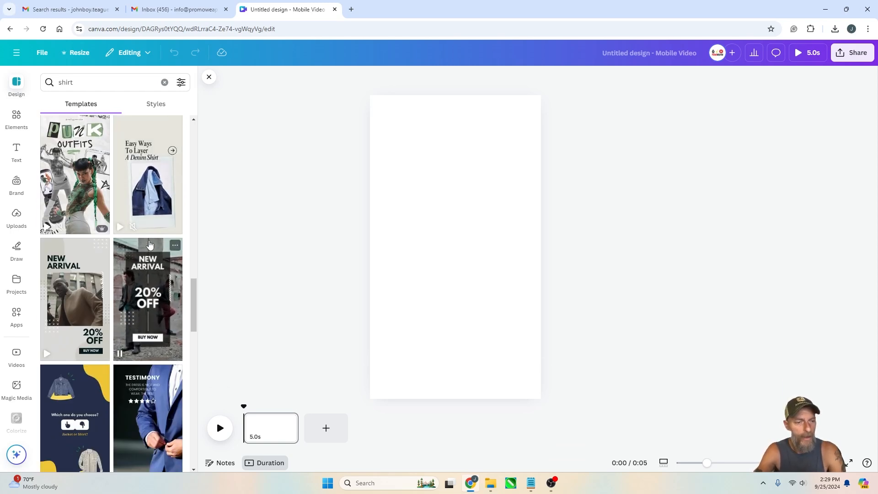
scroll(119, 256, "down", 3)
scroll(123, 247, "up", 3)
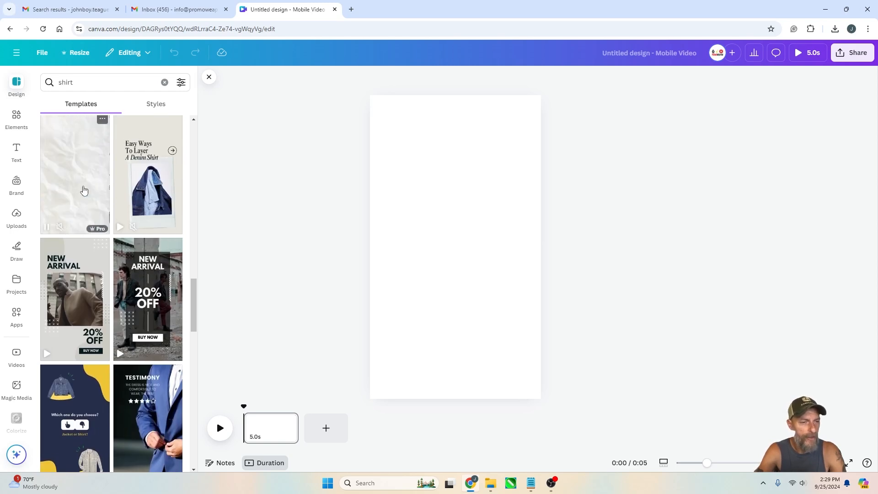
Apply the first page of the Green Punk Outfit Instagram Reel template to the design
left_click(83, 188)
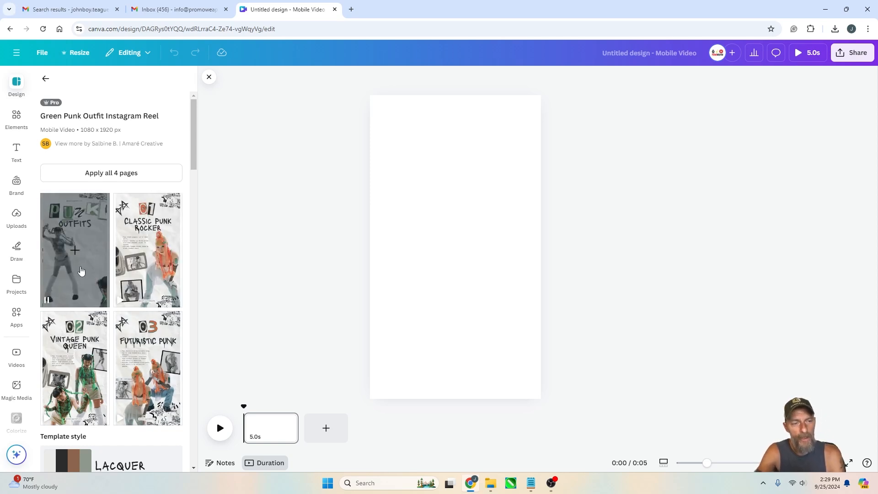
left_click(81, 271)
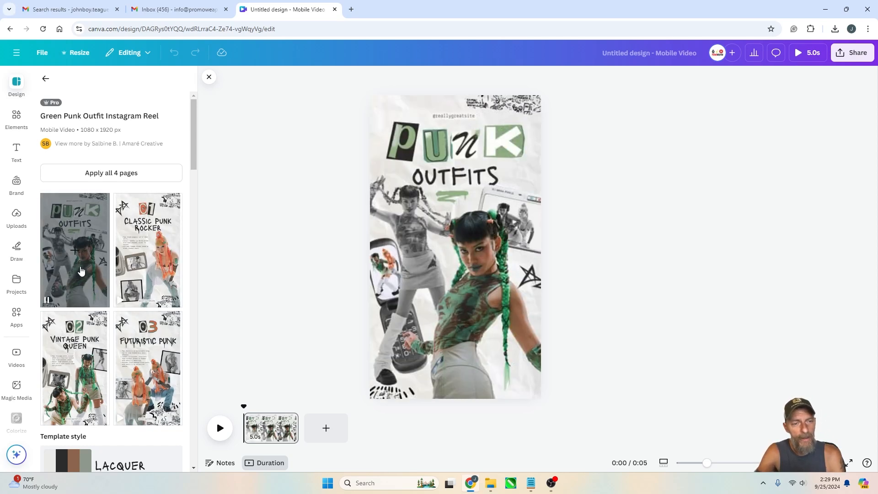
left_click(606, 246)
Select the main photo and each letter of the PUNK title to examine the template's elements
left_click(476, 265)
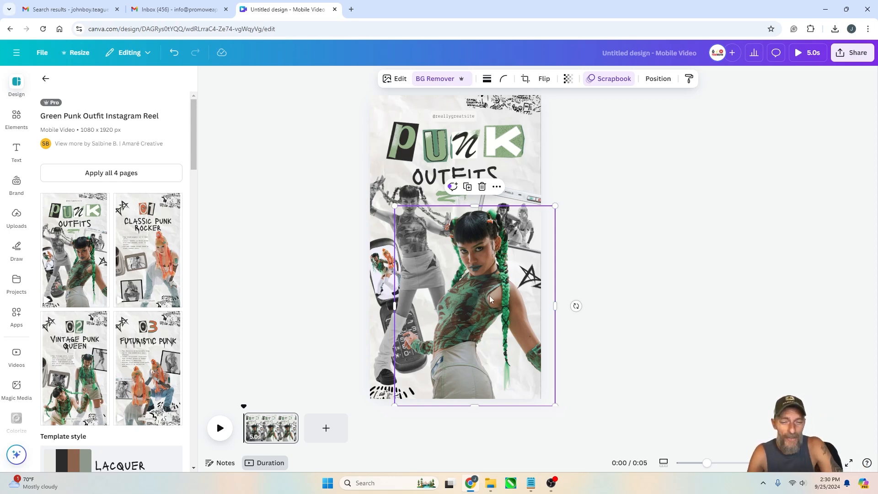
left_click(707, 214)
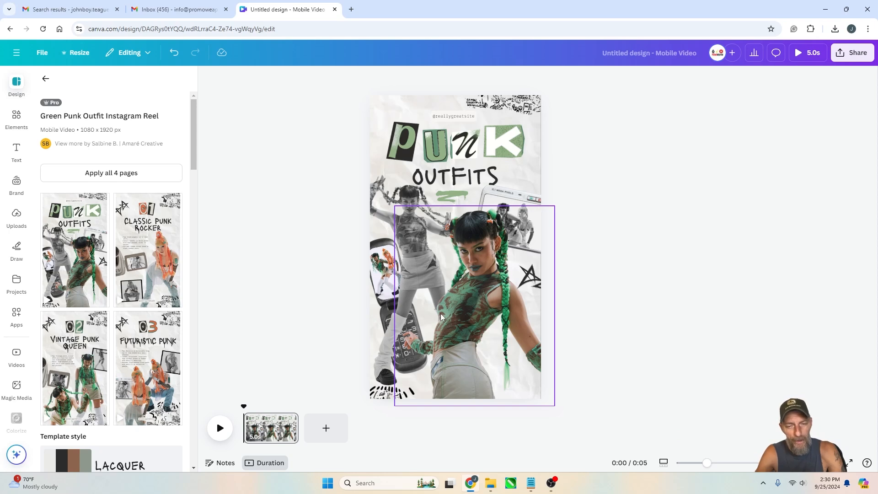
left_click(478, 150)
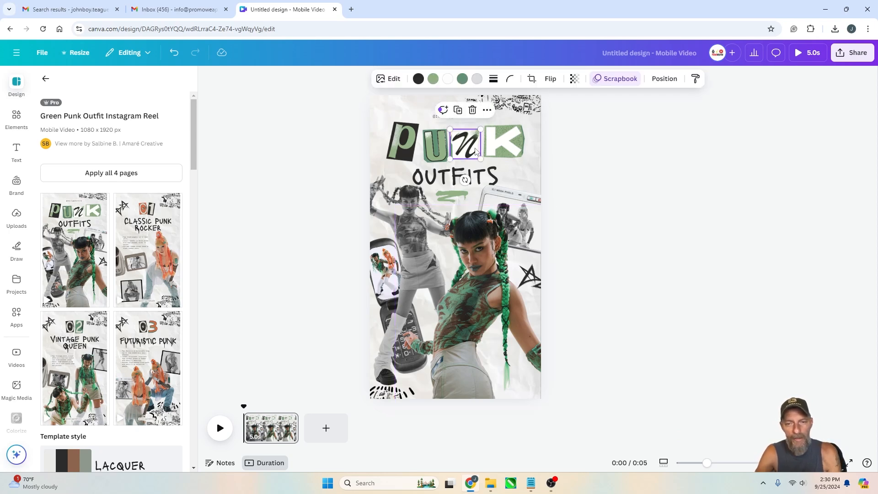
left_click(503, 149)
left_click(471, 145)
left_click(436, 146)
left_click(404, 145)
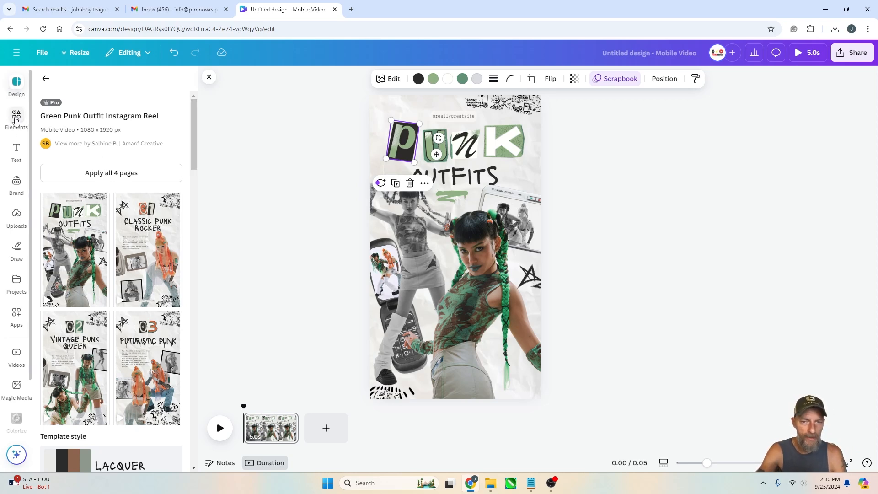
left_click(16, 120)
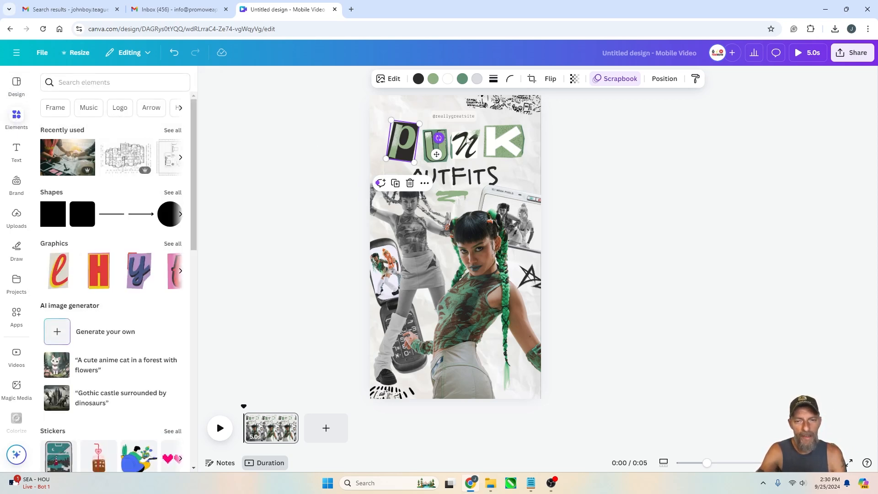
left_click(107, 83)
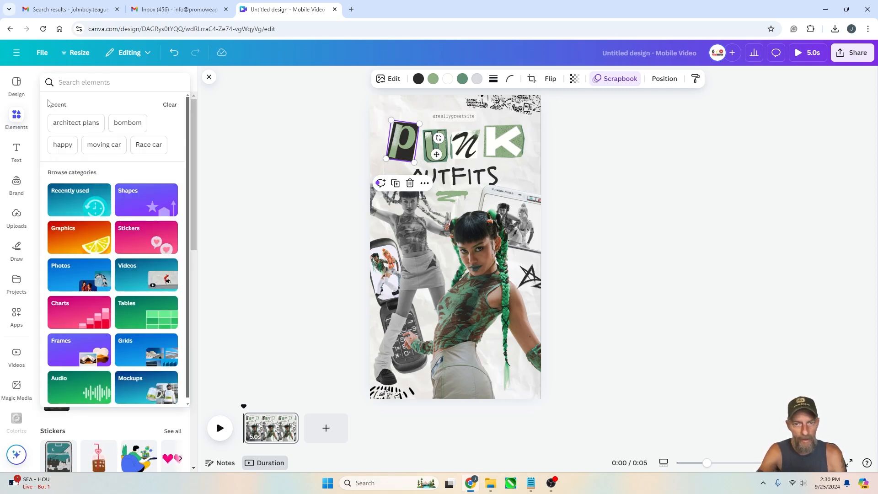
left_click(247, 151)
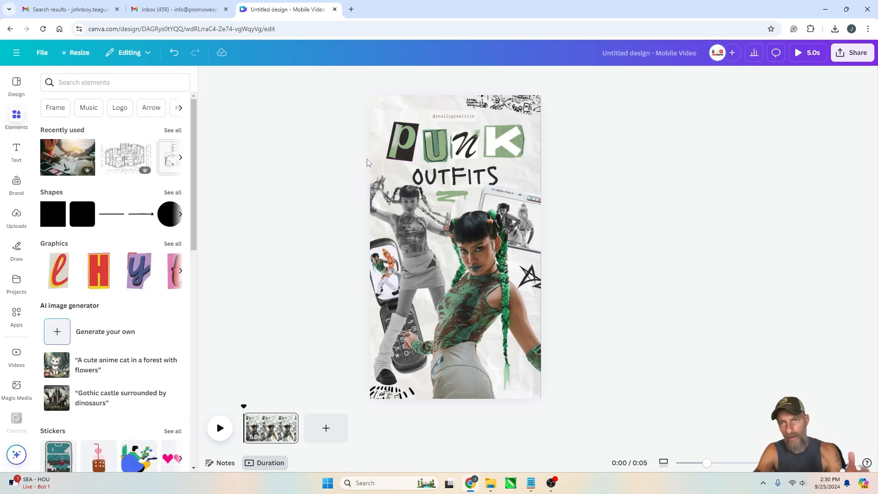
left_click(384, 274)
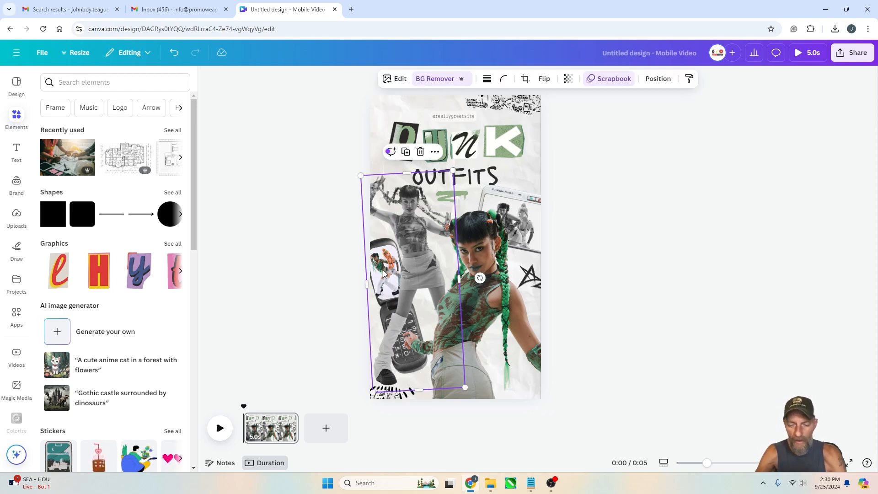
key("Delete")
key("ctrl+z")
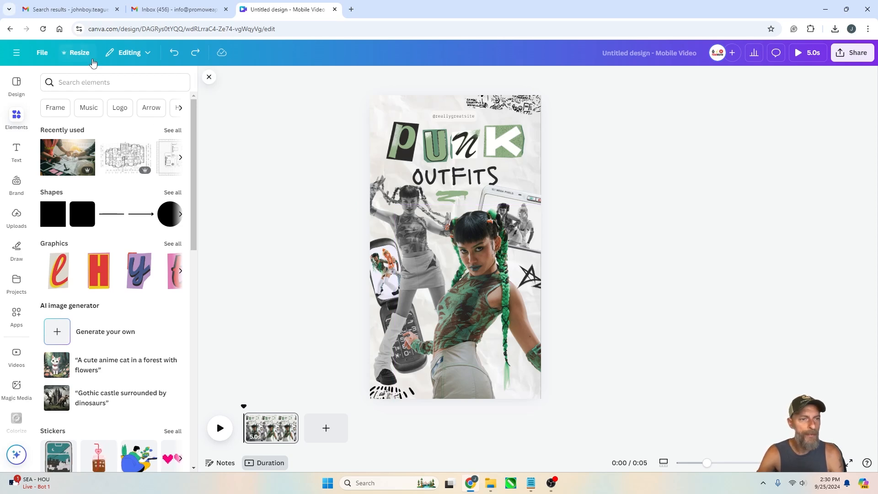
Delete the rotated grayscale collage photo from the design using the layers list
left_click(526, 105)
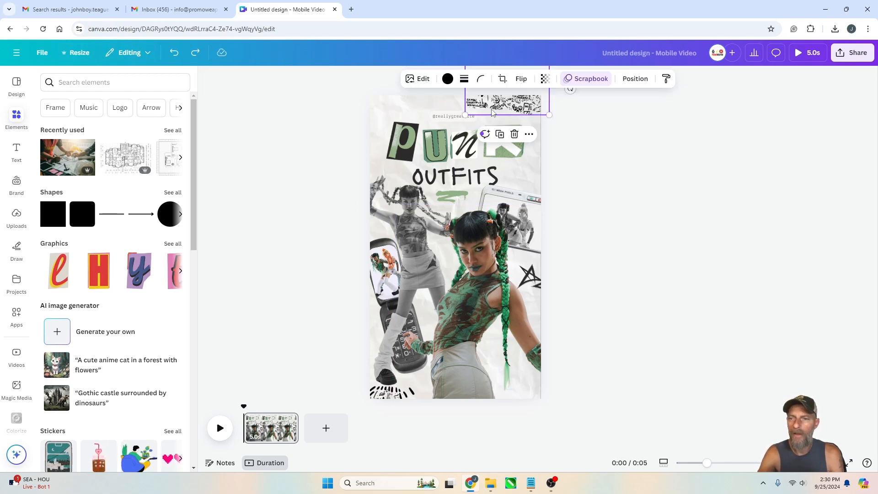
left_click(409, 237)
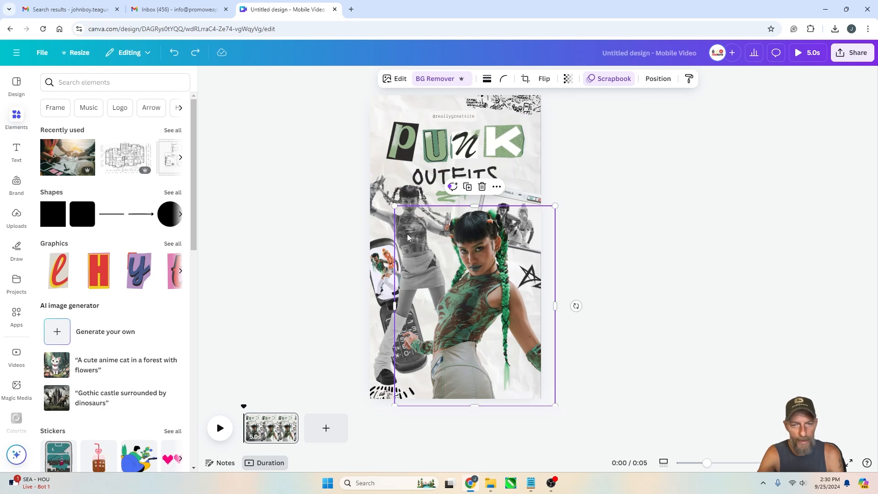
left_click(653, 80)
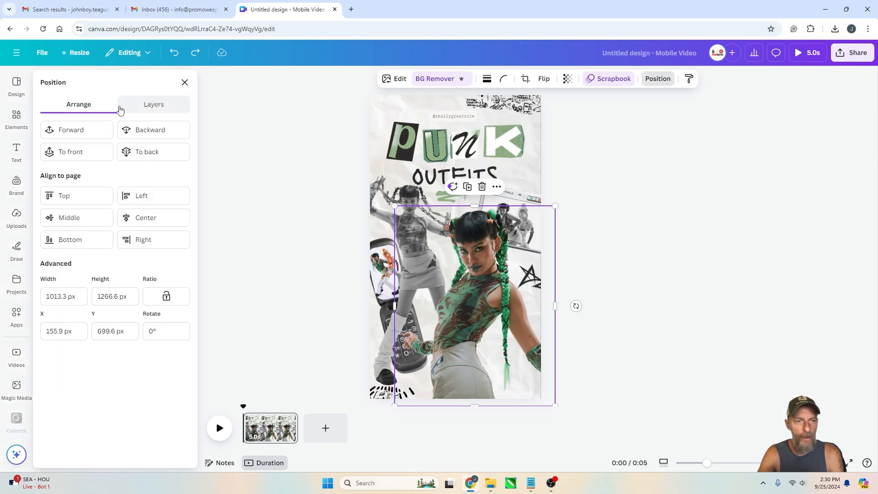
left_click(153, 105)
scroll(93, 320, "down", 3)
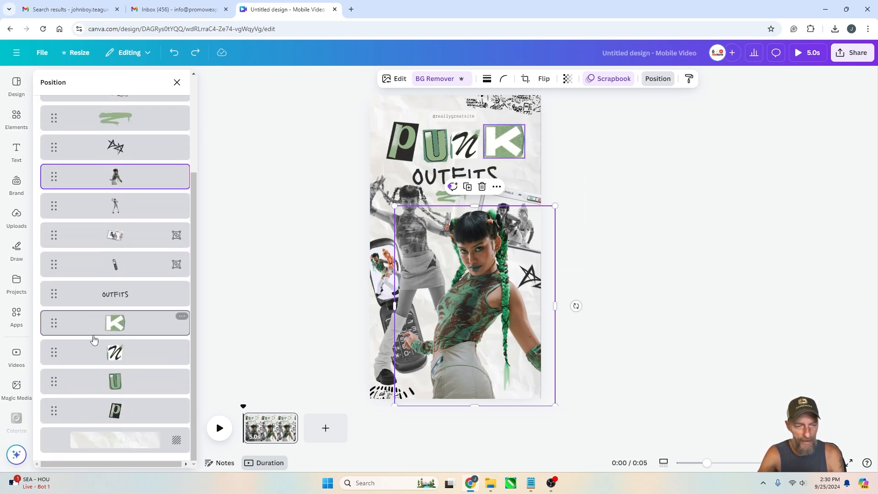
scroll(101, 351, "up", 3)
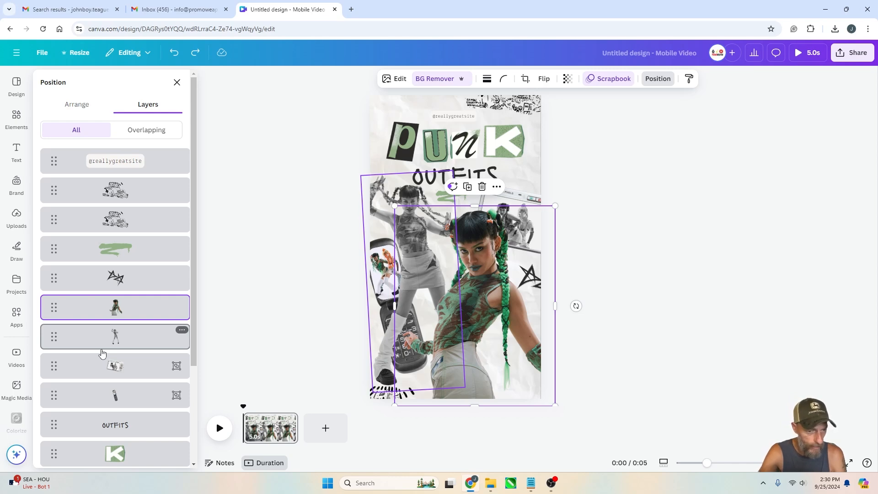
scroll(114, 338, "down", 2)
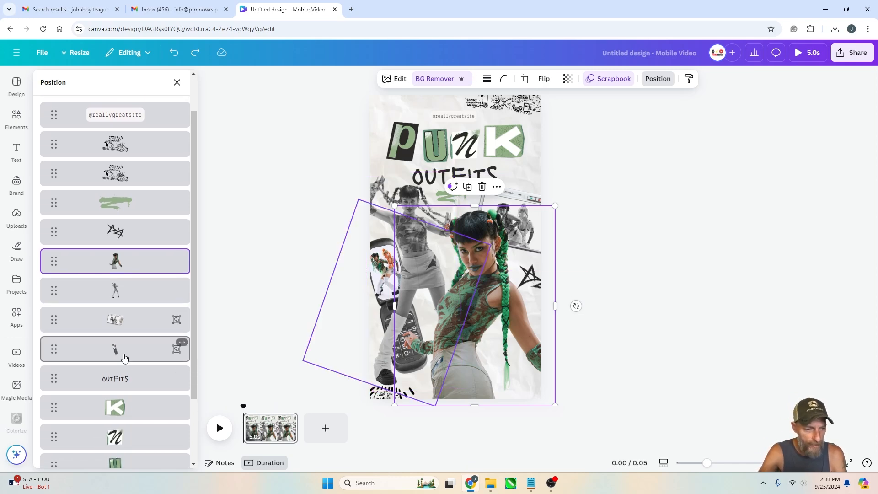
left_click(120, 351)
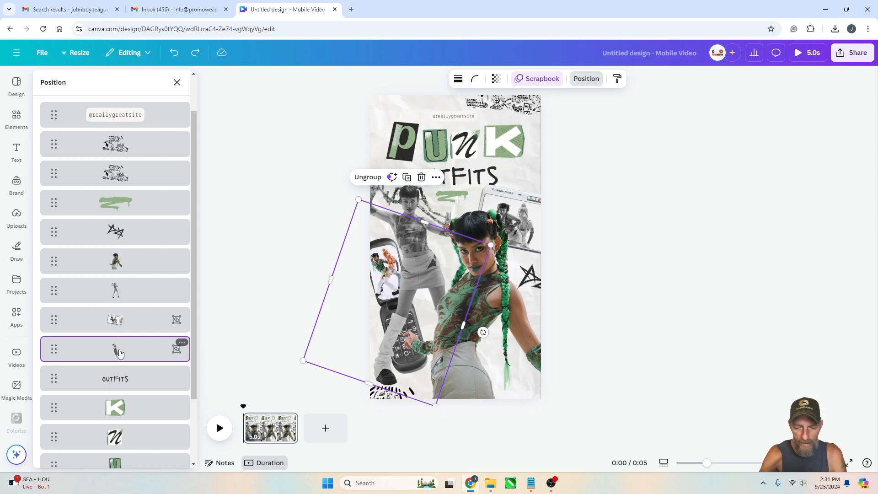
key("Delete")
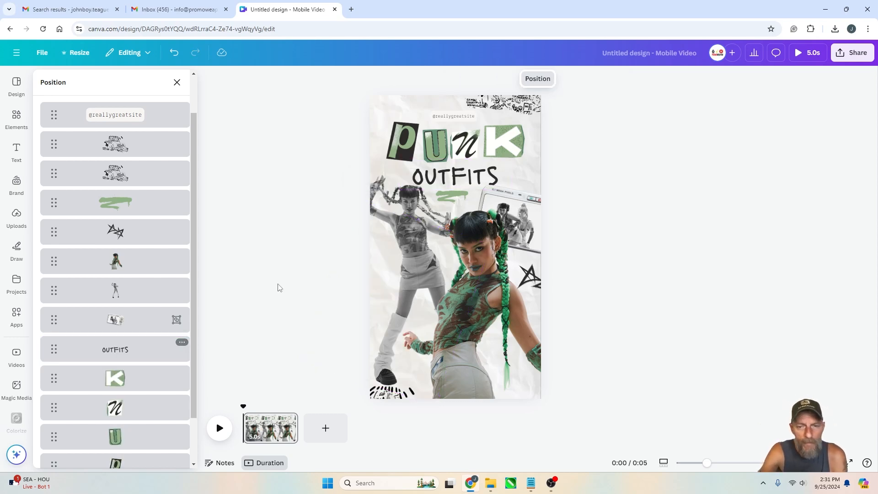
Delete the two small photos near the OUTFITS title on the right side
left_click(656, 286)
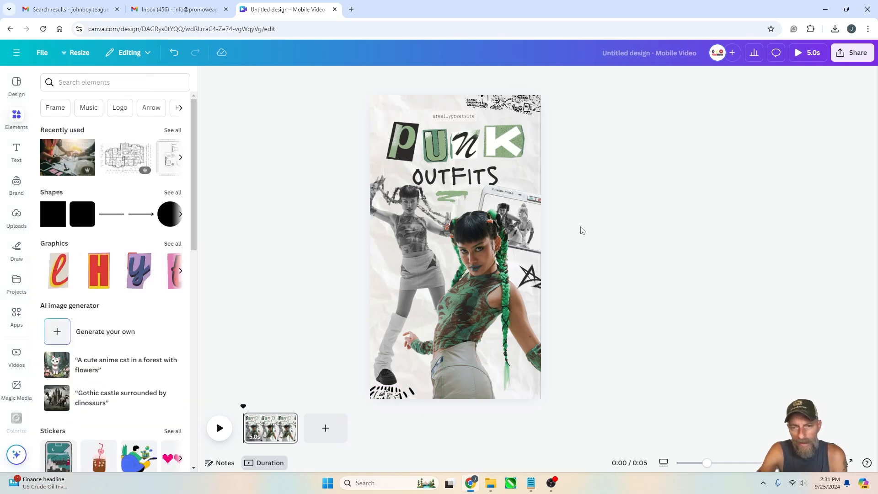
left_click_drag(517, 192, 515, 159)
mouse_move(513, 178)
left_mouse_down()
mouse_move(504, 176)
mouse_move(517, 175)
mouse_move(511, 185)
left_mouse_up()
key("Delete")
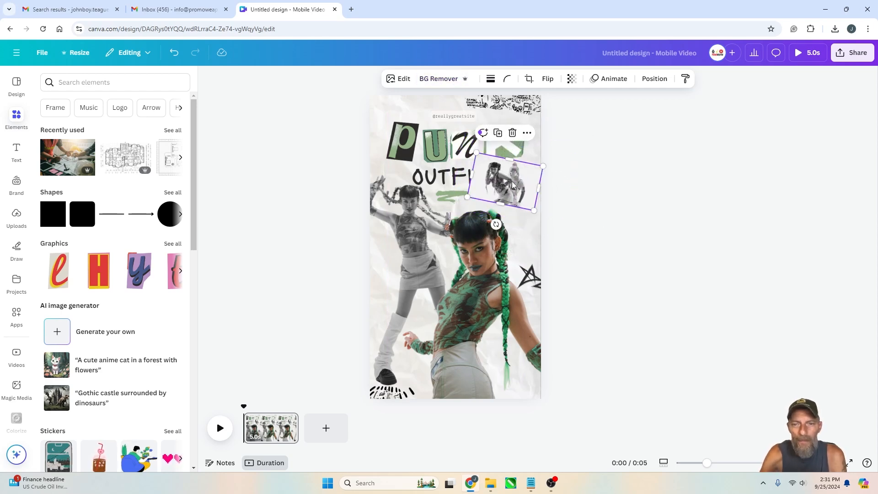
left_click_drag(505, 183, 504, 188)
key("Delete")
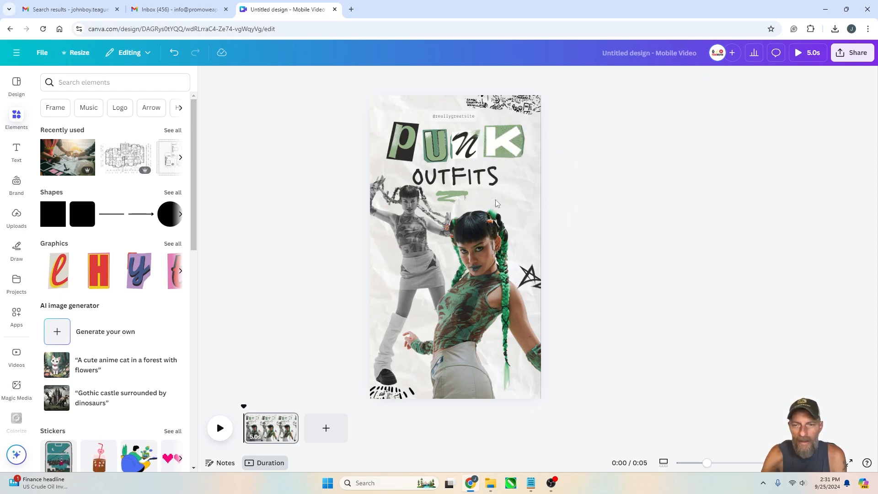
Shift the scribble graphic at the top right corner slightly further right
left_click(455, 119)
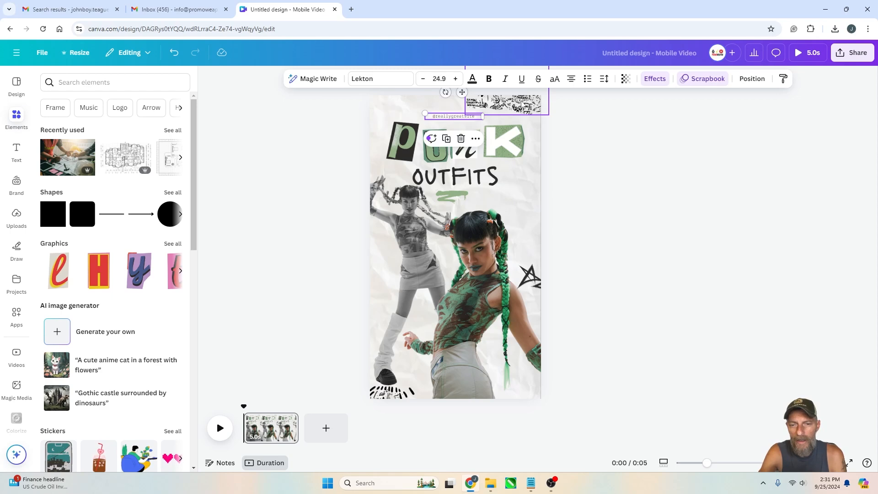
left_click_drag(520, 110, 535, 111)
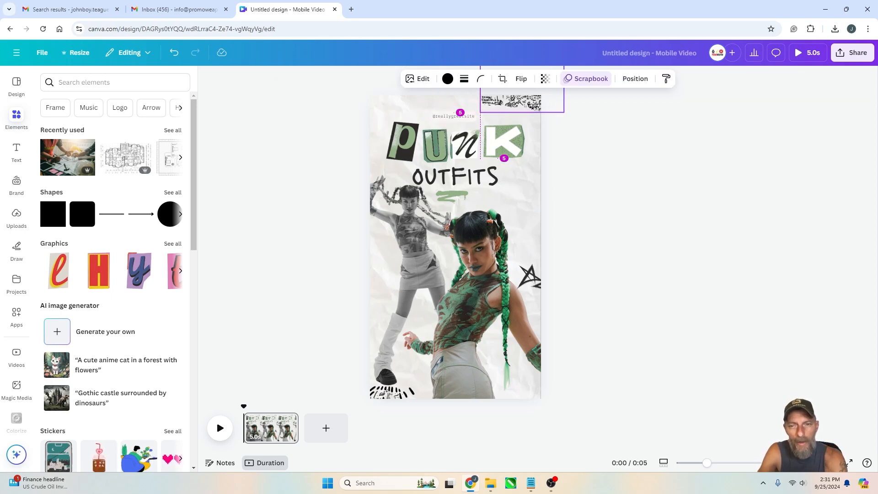
left_click(395, 396)
left_click(625, 276)
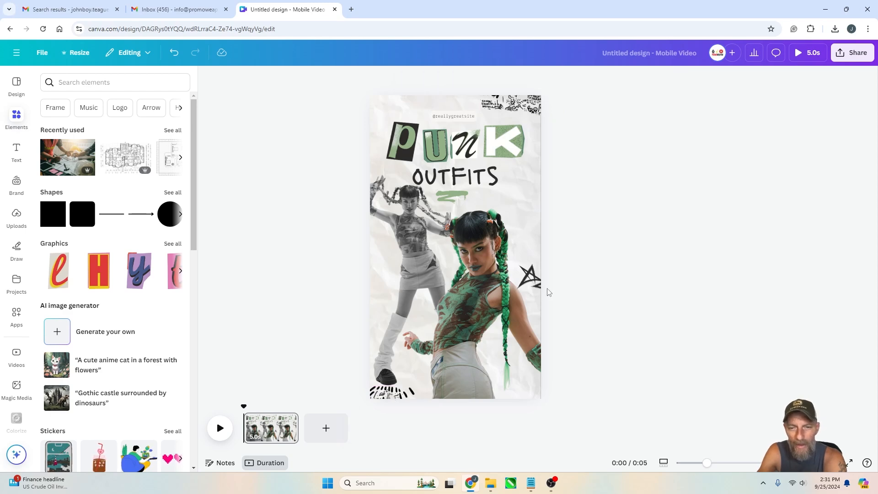
Delete all four letters of the PUNK title
left_click(435, 145)
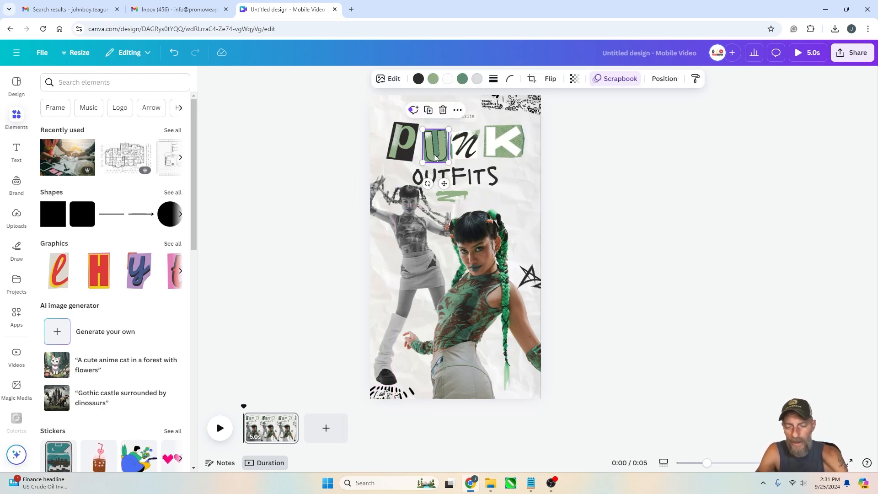
key("Delete")
left_click(392, 156)
key("Delete")
left_click(463, 145)
key("Delete")
left_click(503, 141)
key("Delete")
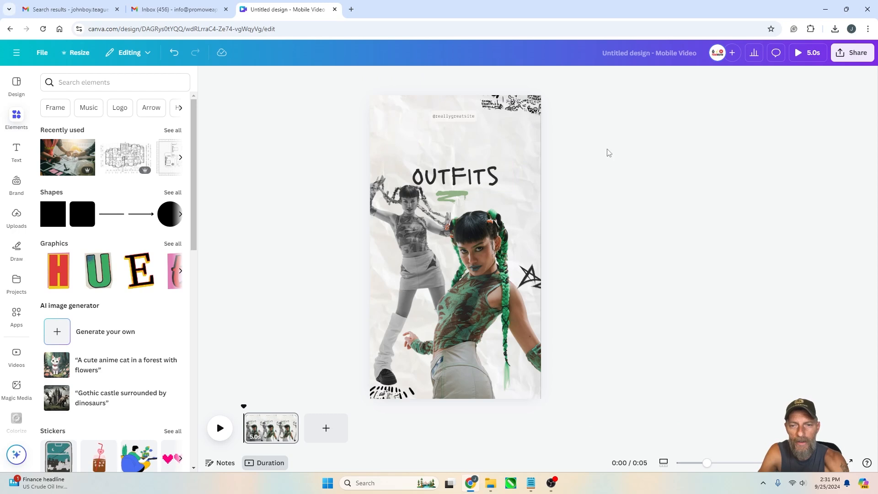
left_click(452, 122)
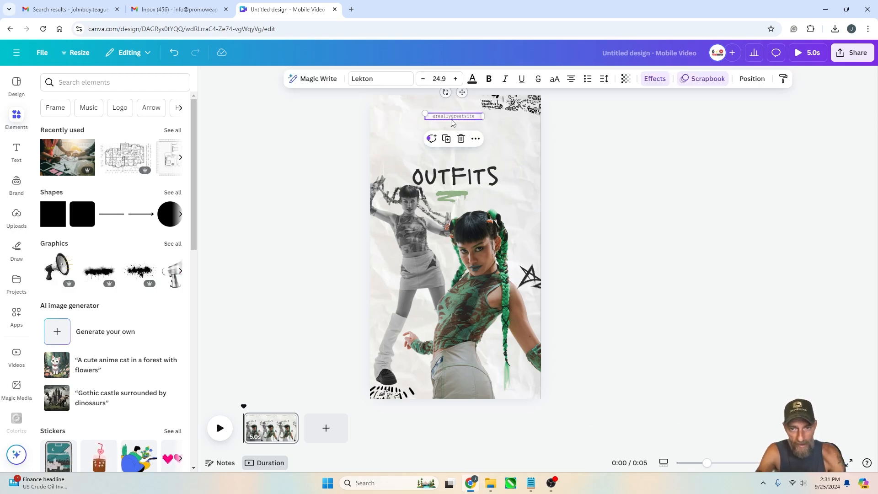
double_click(453, 117)
left_click_drag(475, 117, 436, 117)
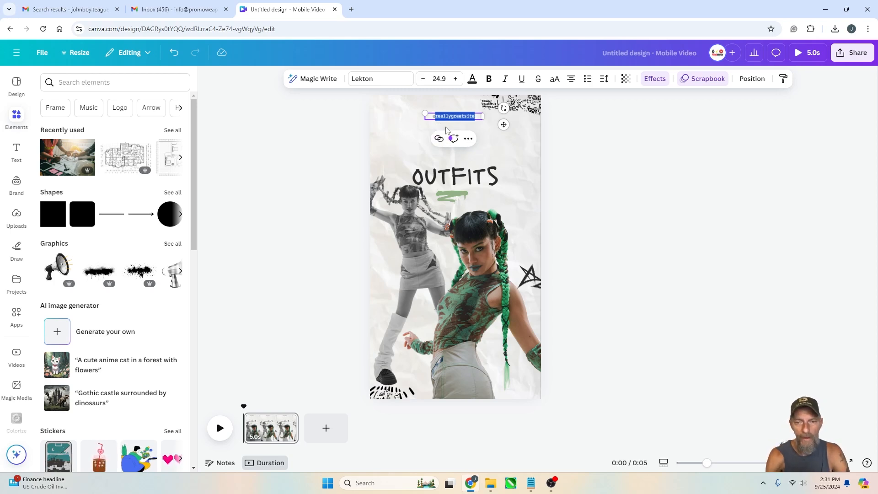
type("mysite.com")
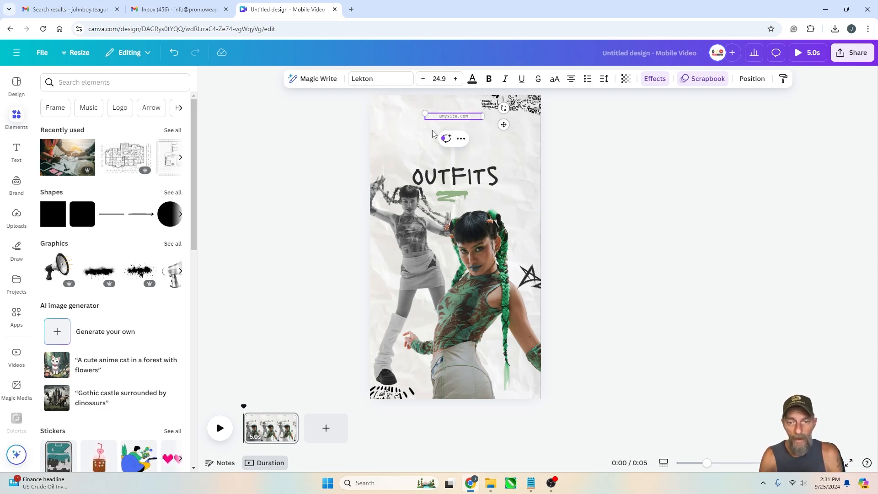
left_click(569, 150)
left_click_drag(313, 102, 474, 120)
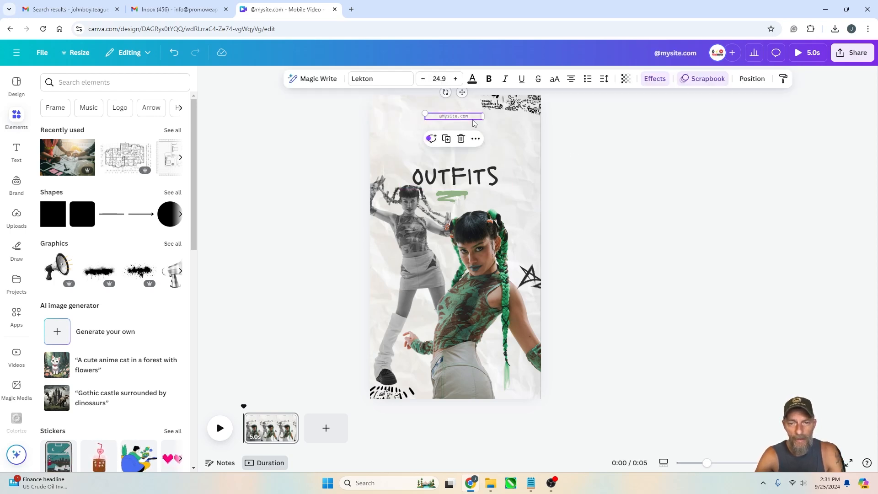
left_click_drag(326, 100, 466, 133)
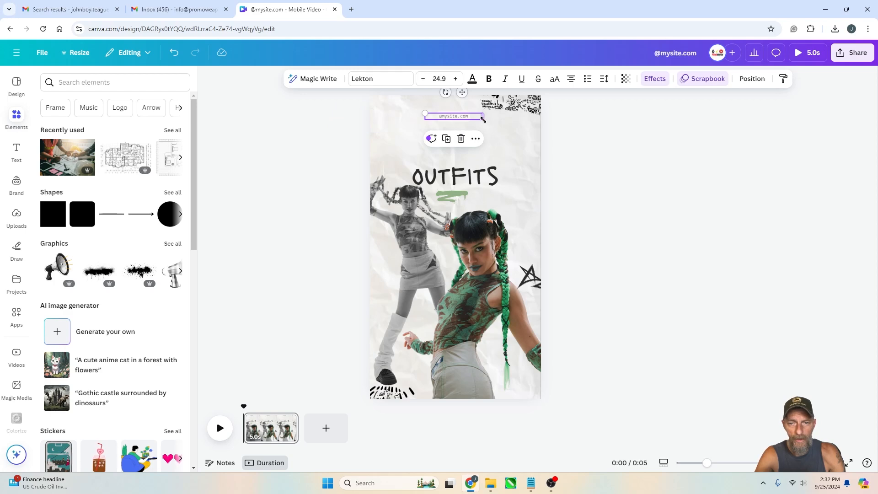
left_click_drag(486, 123, 461, 125)
left_click(647, 182)
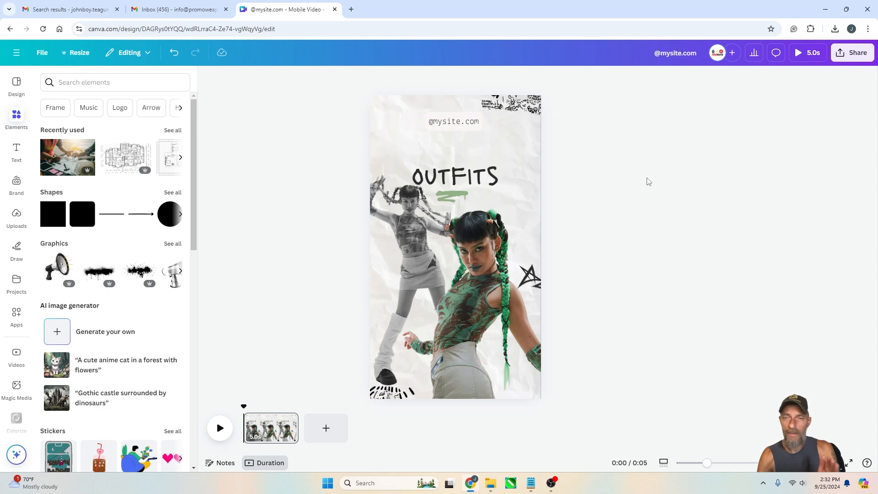
Move the OUTFITS title up and replace its text with REALLY NEAT T'S on two lines
left_click(452, 183)
left_click_drag(476, 178, 472, 143)
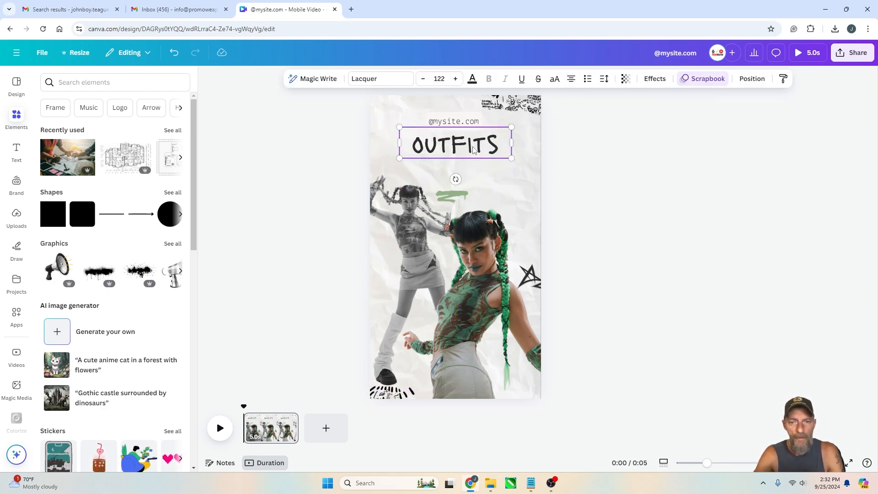
double_click(474, 147)
type("REAL")
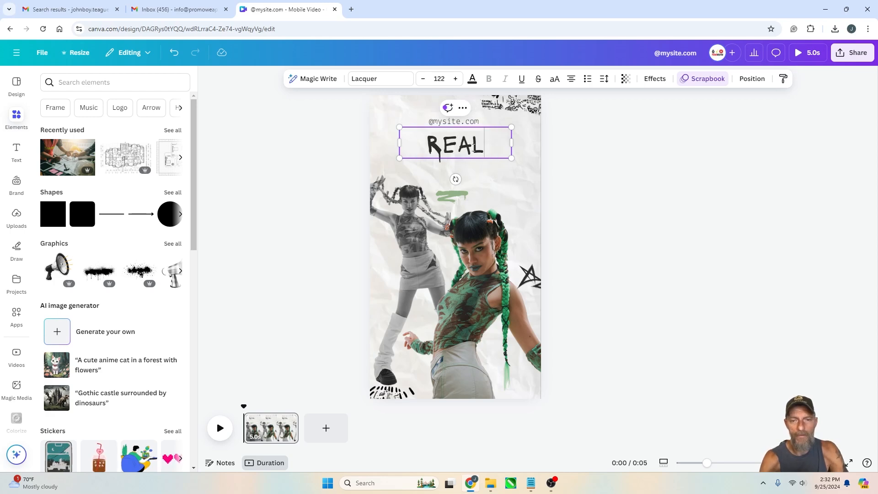
type("LY")
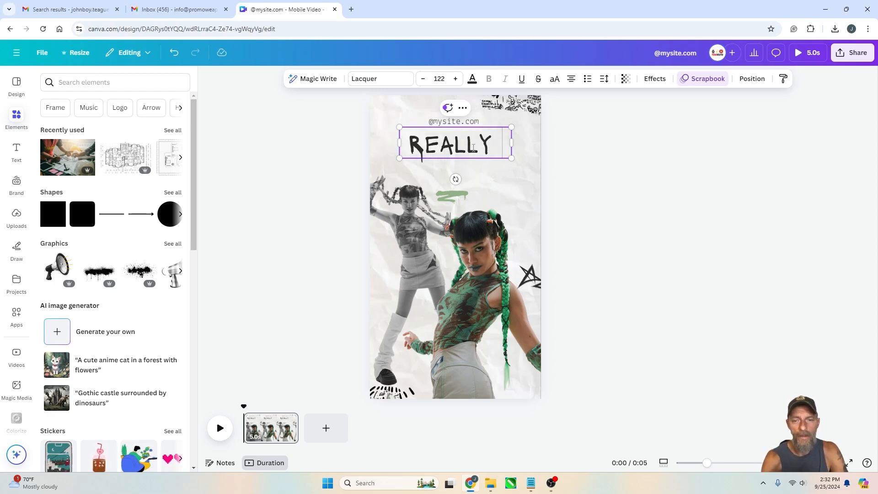
key("Return")
type("NEET")
key("BackSpace")
key("BackSpace")
type("AT")
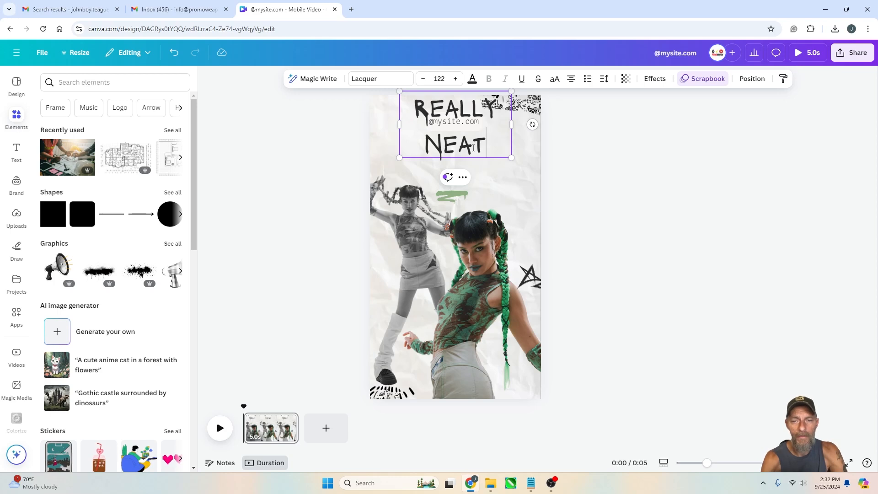
type(" T'S")
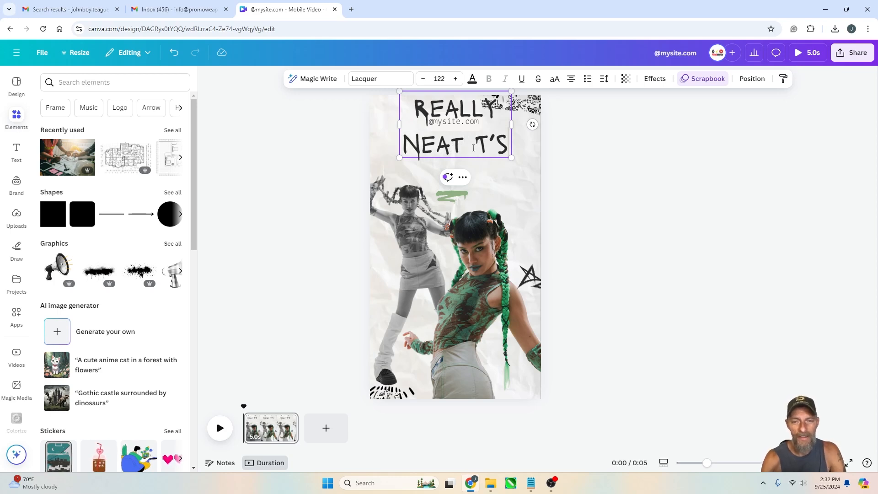
Move the title down below the handle and set its font to WC Mano Negra Bold
left_click(499, 163)
left_click_drag(478, 150, 481, 183)
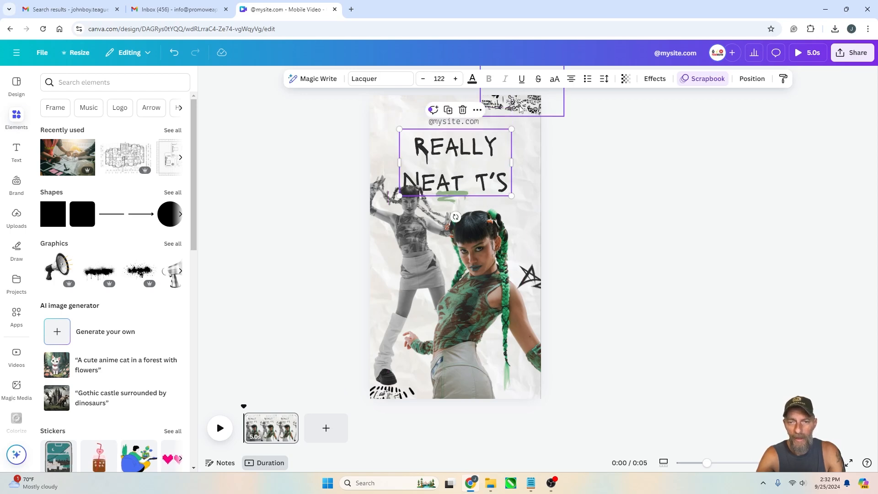
left_click(404, 79)
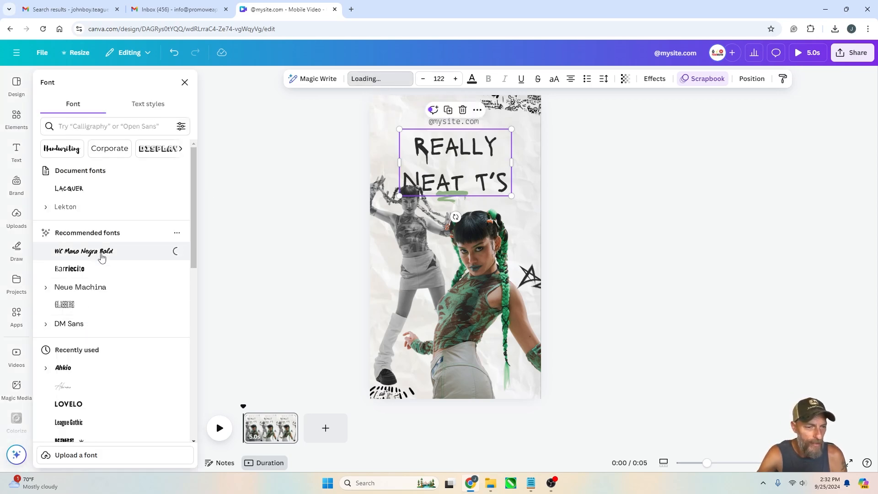
left_click(106, 253)
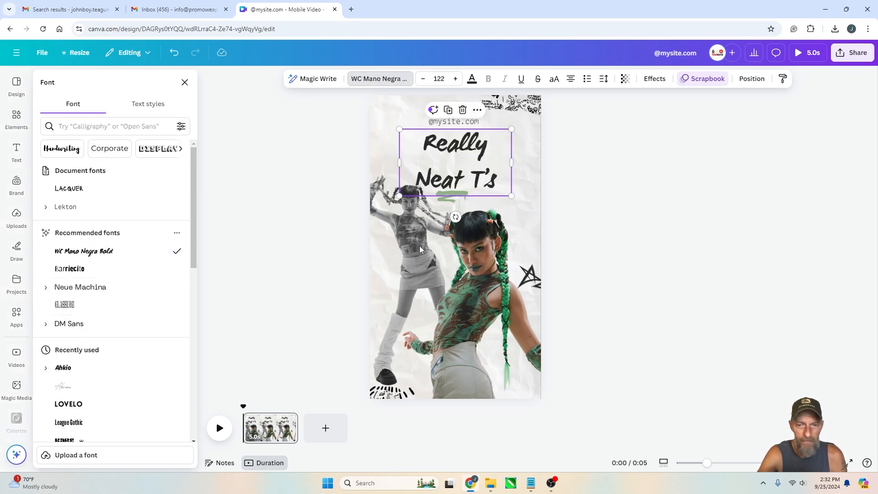
Reduce the title's line spacing to 1.16
left_click(477, 152)
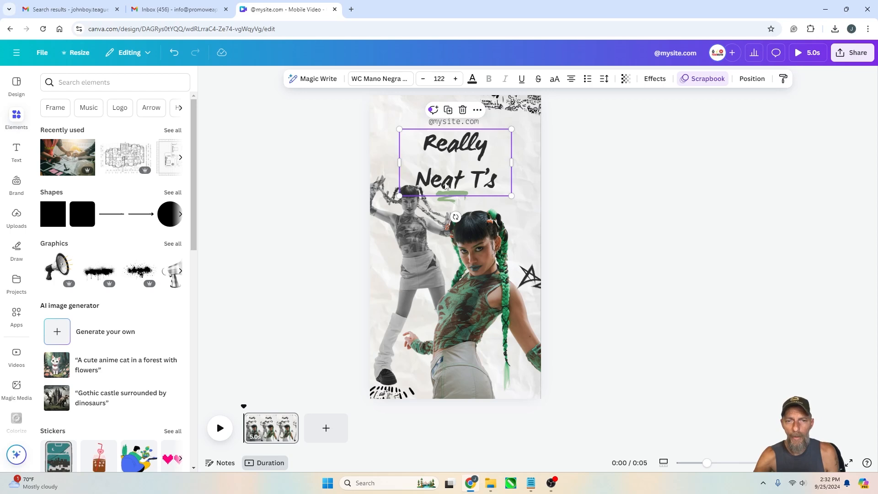
left_click(604, 81)
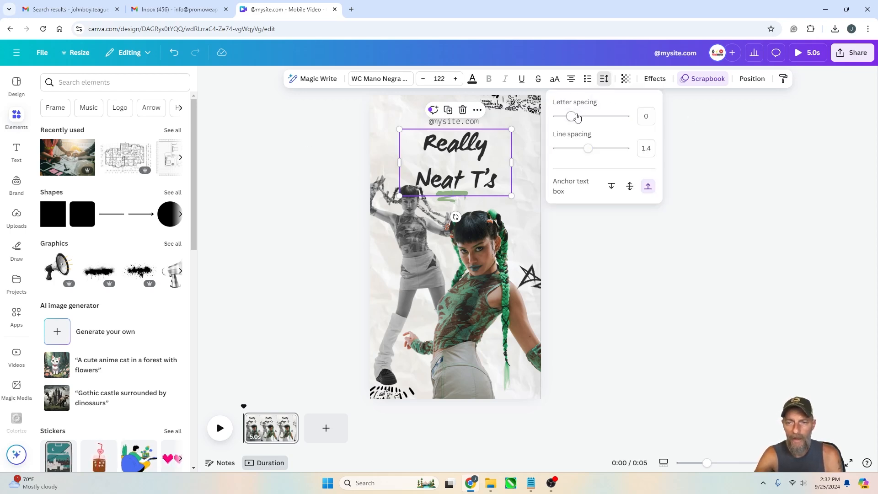
left_click_drag(588, 149, 578, 148)
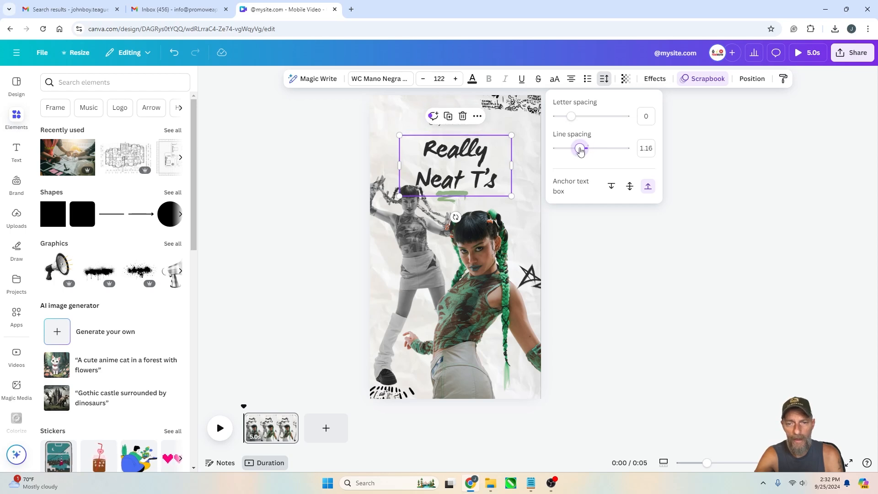
left_click(750, 200)
Narrow the title's text box and position the title just below the handle
mouse_move(469, 162)
left_mouse_down()
mouse_move(464, 146)
mouse_move(458, 156)
left_mouse_up()
left_click(625, 156)
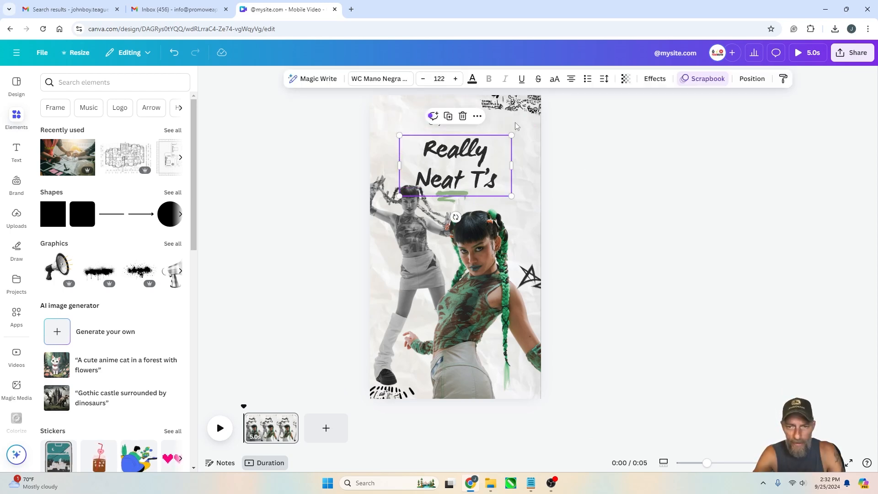
left_click_drag(511, 136, 493, 137)
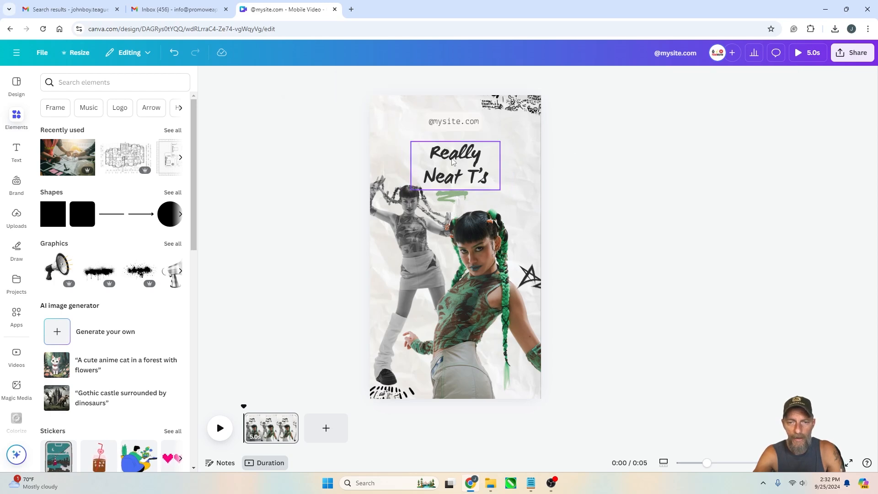
left_click_drag(450, 159, 451, 150)
left_click(663, 168)
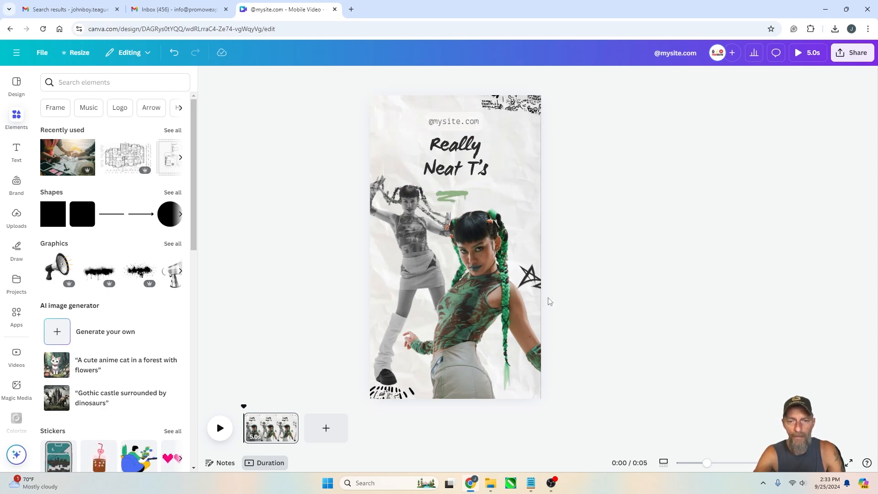
Delete both model photos from the design
left_click(420, 238)
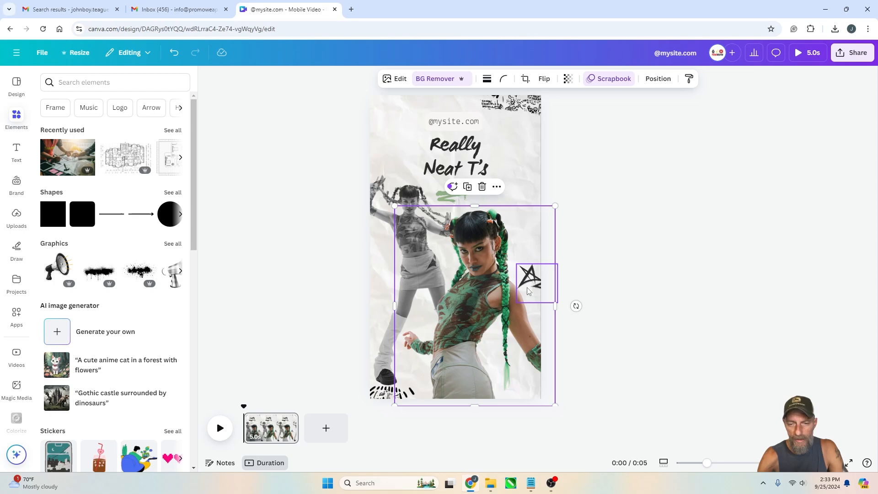
key("Delete")
left_click(427, 273)
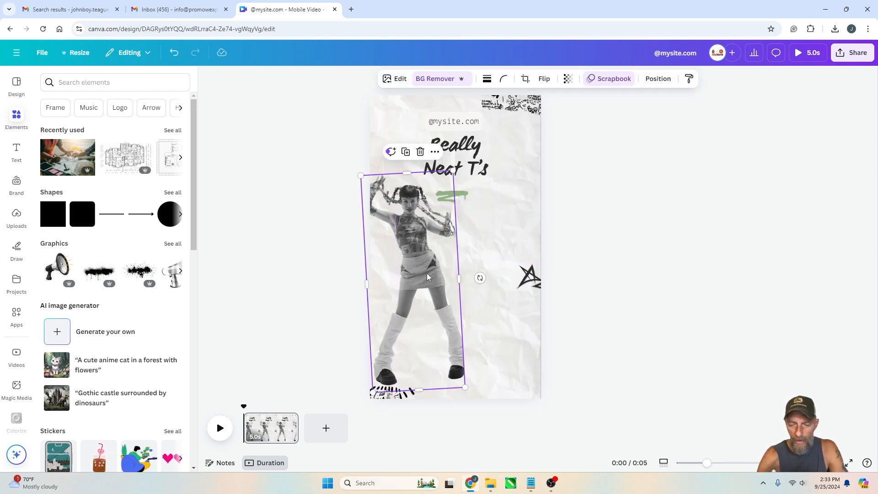
key("Delete")
Delete the green brush stroke beneath the title
left_click(456, 200)
left_click_drag(457, 199, 430, 201)
key("Delete")
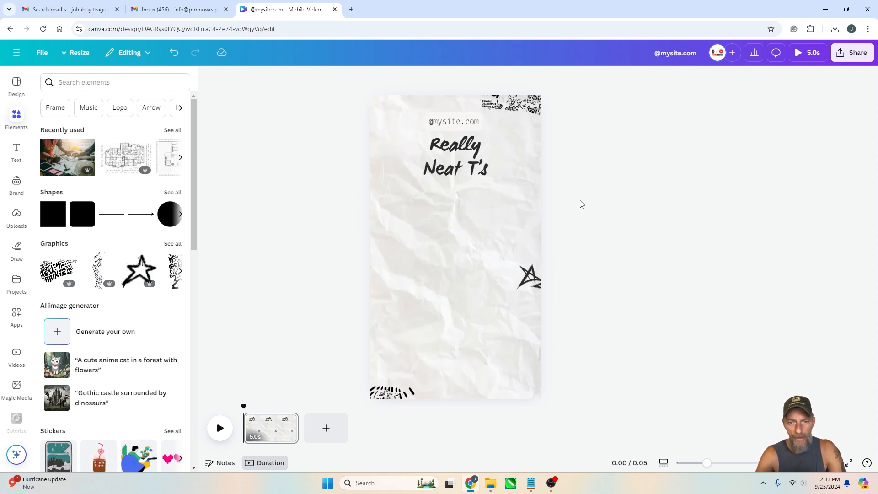
Search the elements for "shirt mockup" and open all graphic results
left_click(530, 293)
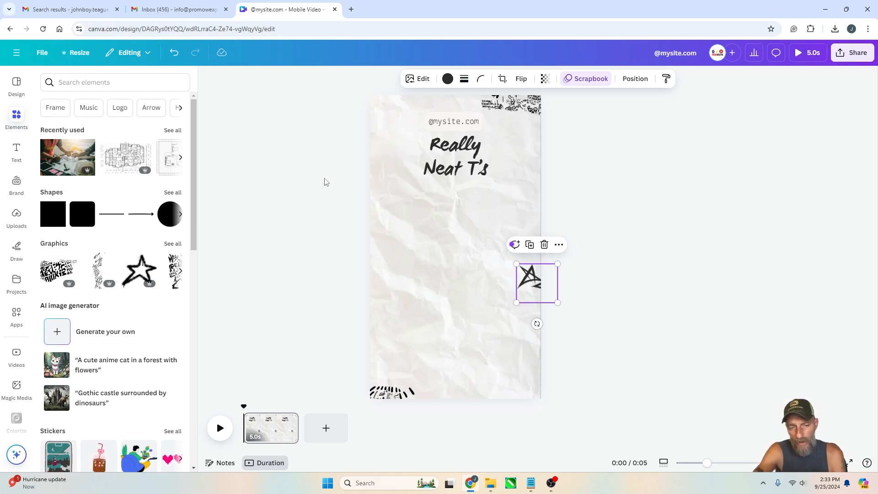
left_click(667, 236)
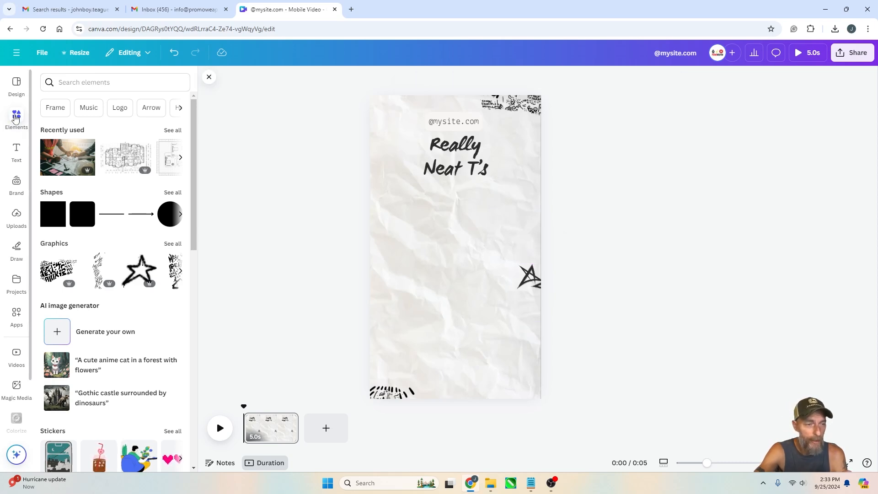
left_click(73, 84)
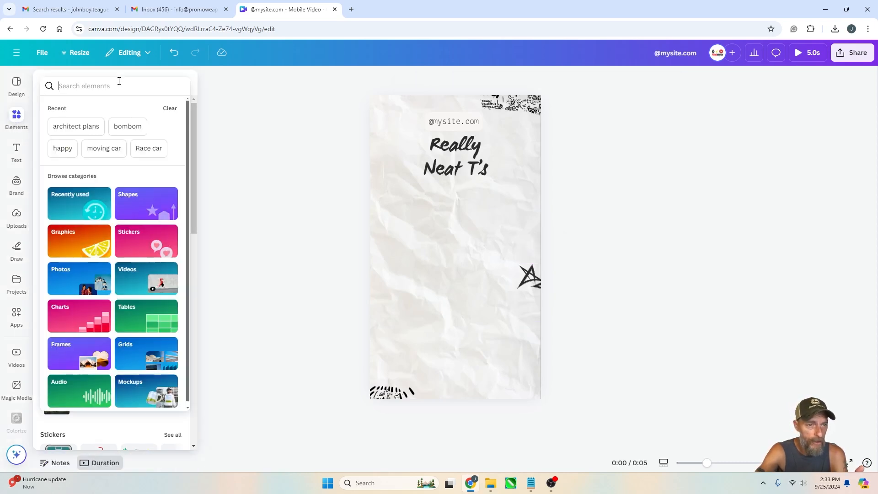
type("shirt m")
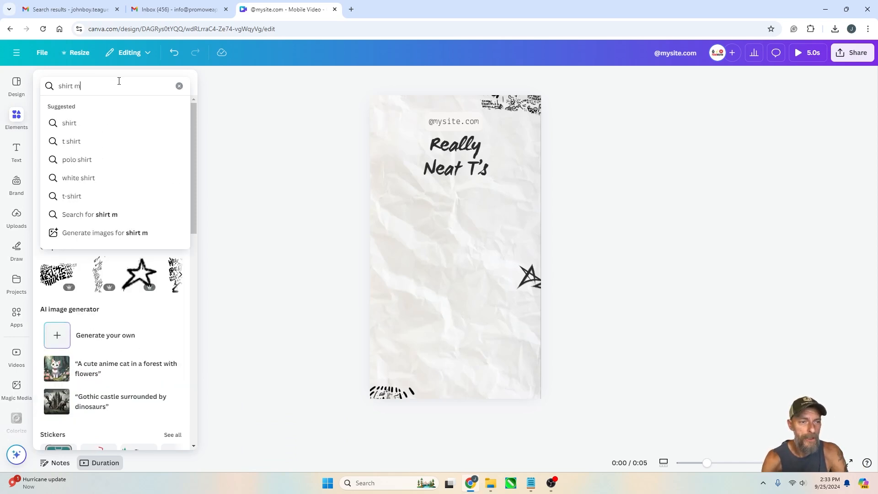
type("ockup")
key("Return")
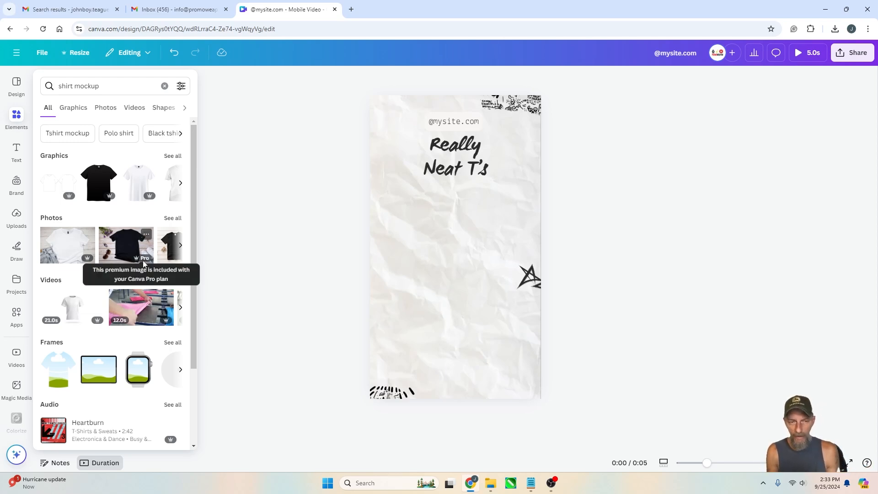
left_click(173, 156)
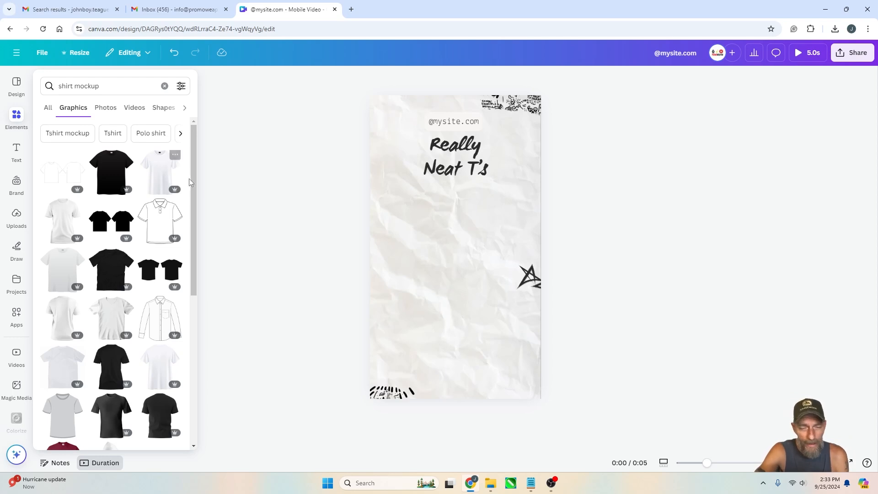
Try several T-shirt mockup graphics on the canvas, deleting each one
left_click(216, 219)
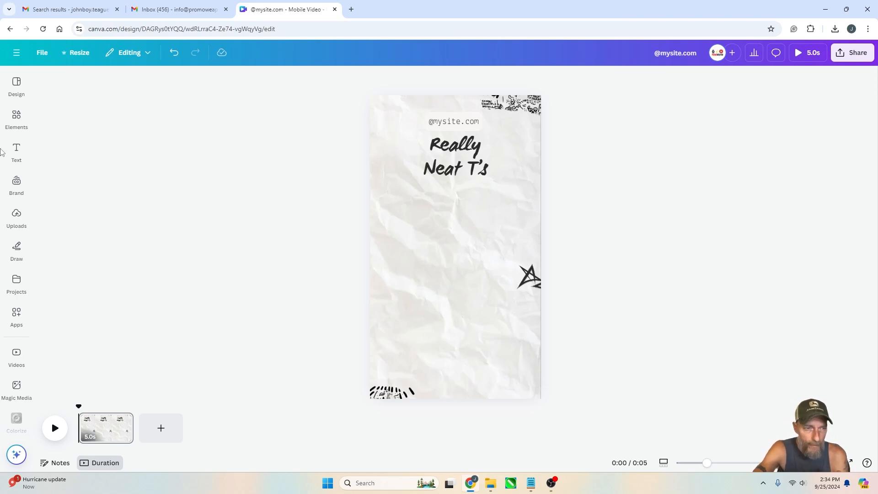
left_click(16, 118)
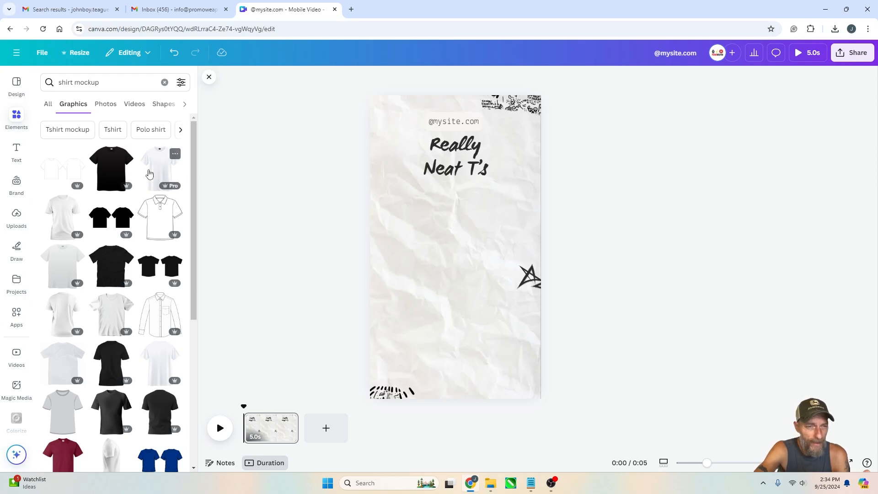
scroll(130, 322, "down", 4)
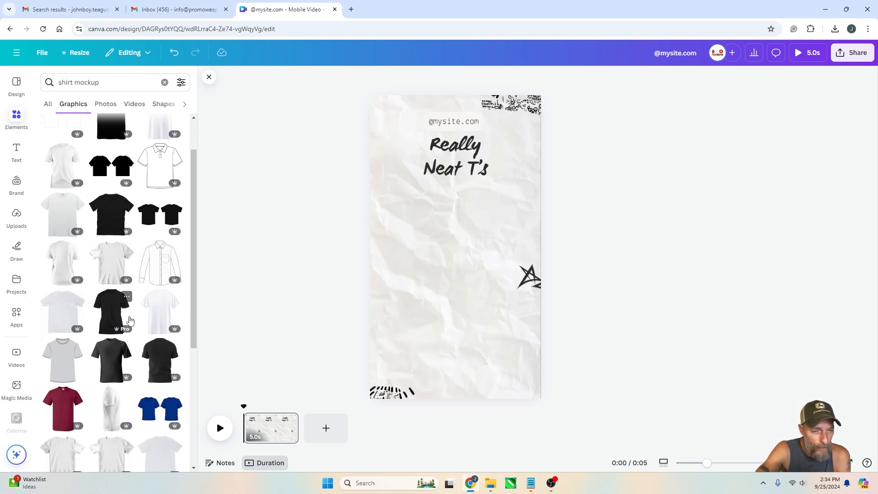
left_click(130, 322)
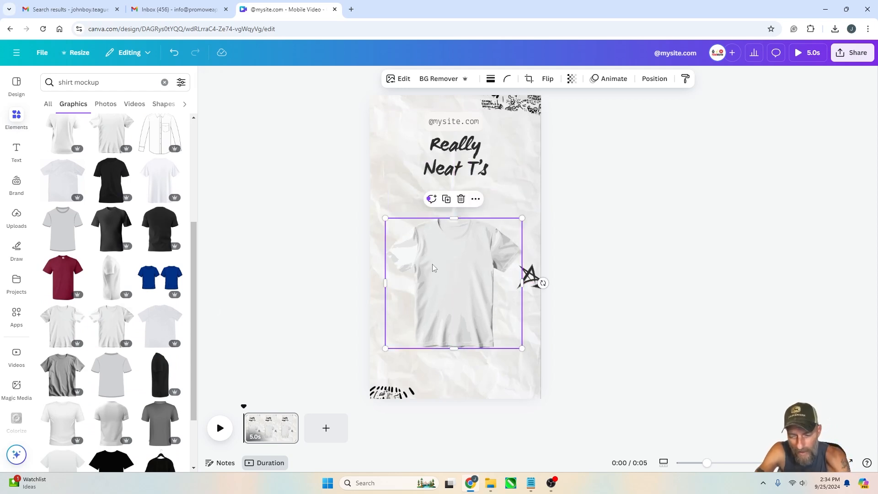
key("Delete")
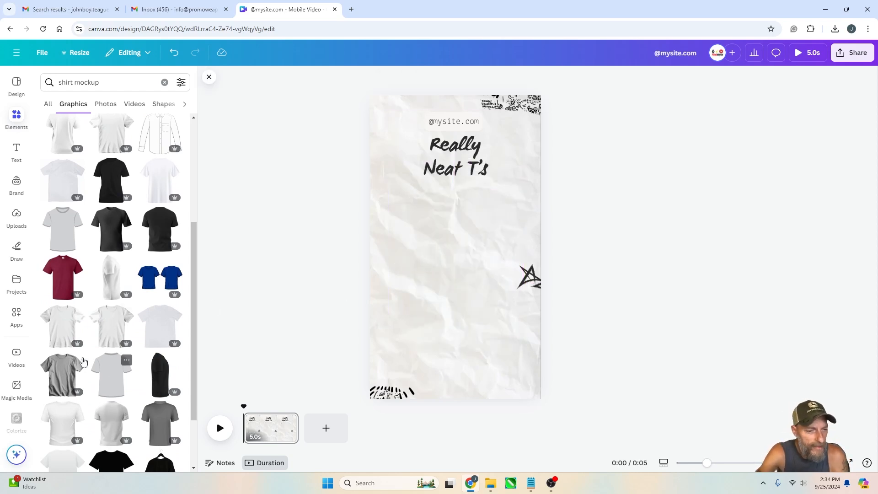
left_click(64, 330)
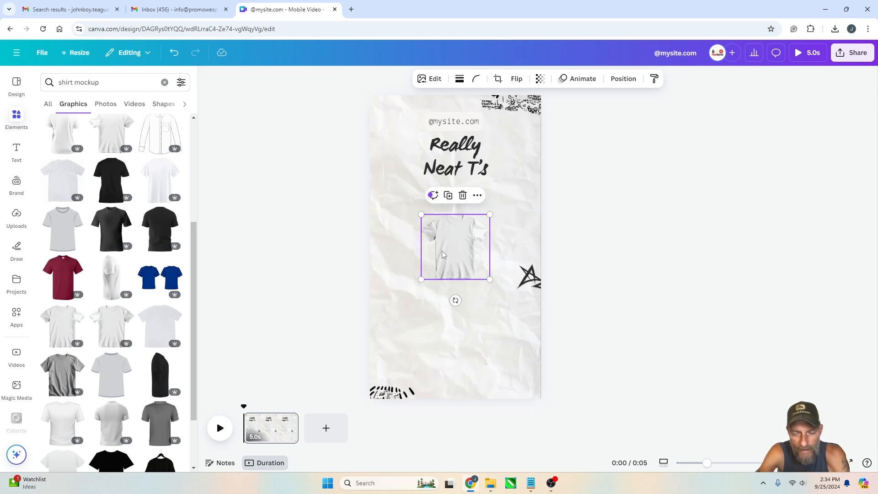
key("Delete")
scroll(123, 352, "down", 2)
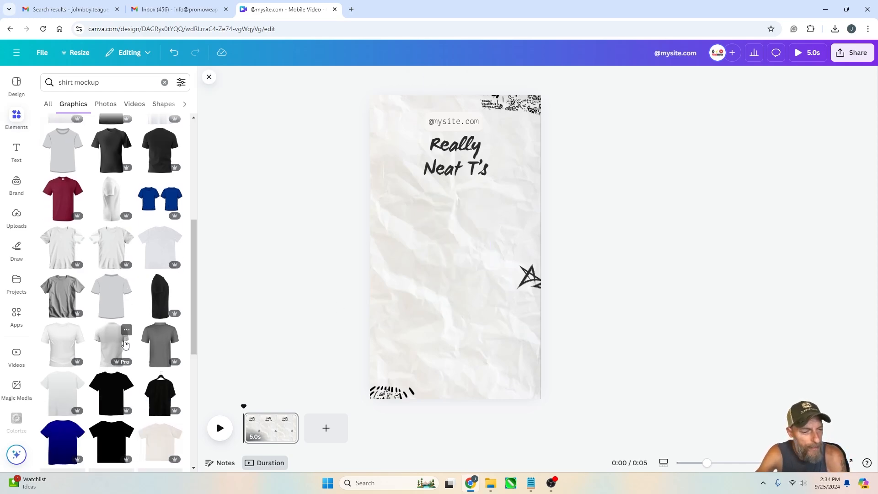
scroll(124, 348, "down", 6)
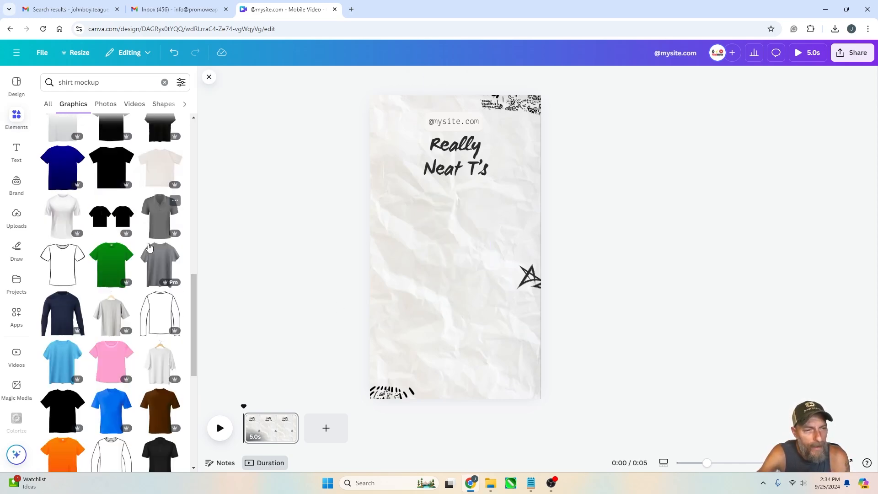
scroll(142, 256, "up", 6)
left_click(118, 348)
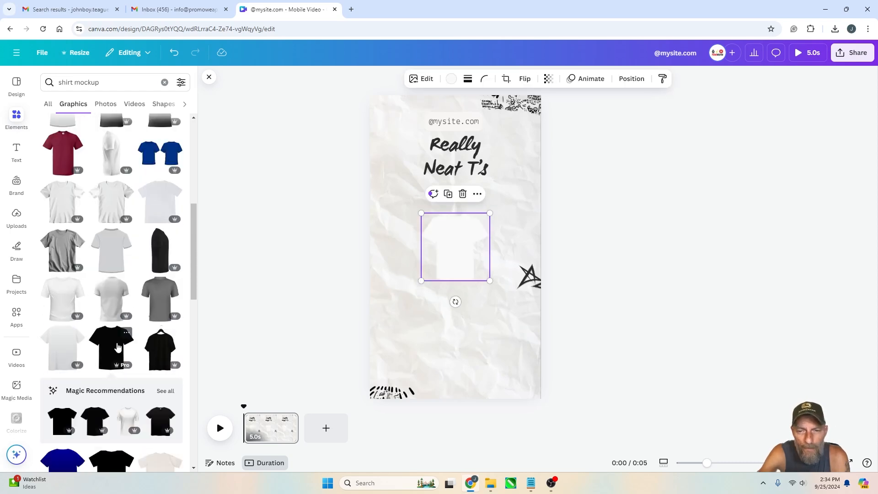
left_click_drag(490, 213, 576, 149)
left_click_drag(510, 196, 468, 269)
key("Delete")
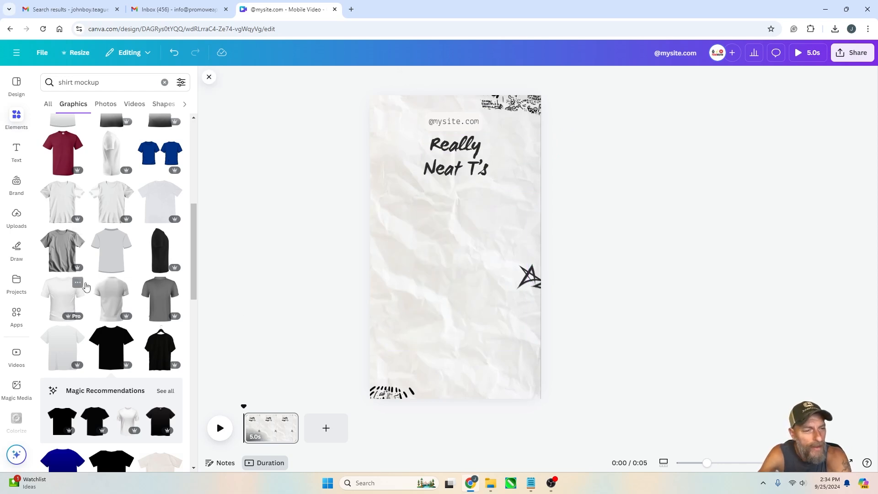
Add the gray T-shirt mockup graphic, enlarge it and center it below the title
left_click(75, 262)
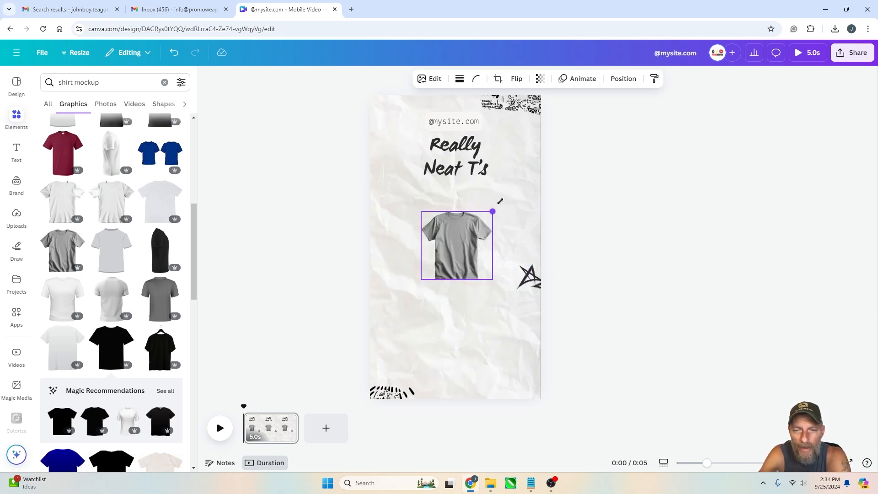
left_click_drag(489, 214, 568, 141)
left_click_drag(472, 228, 429, 293)
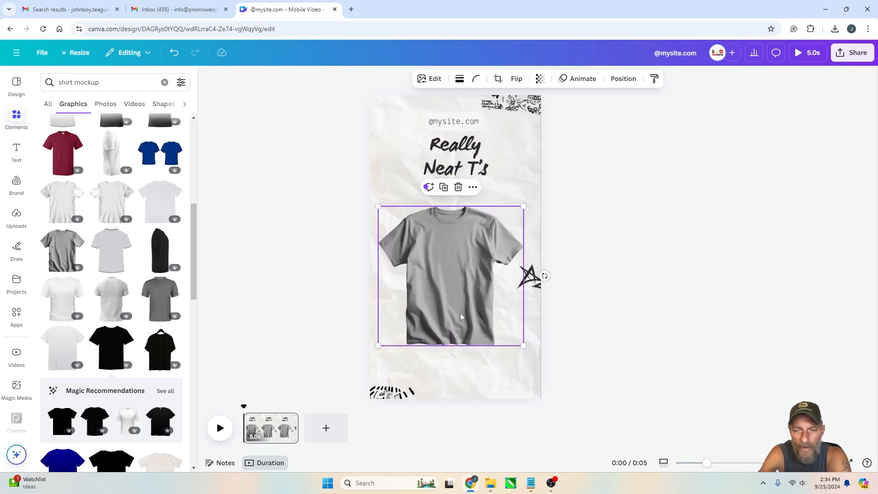
left_click_drag(460, 316, 459, 293)
left_click(611, 259)
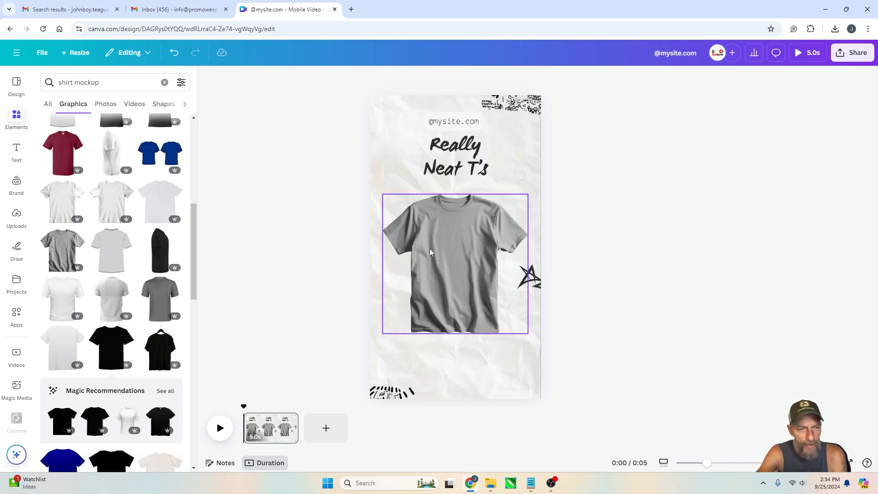
Search the graphics for "angry dragon" and browse the results
left_click(145, 83)
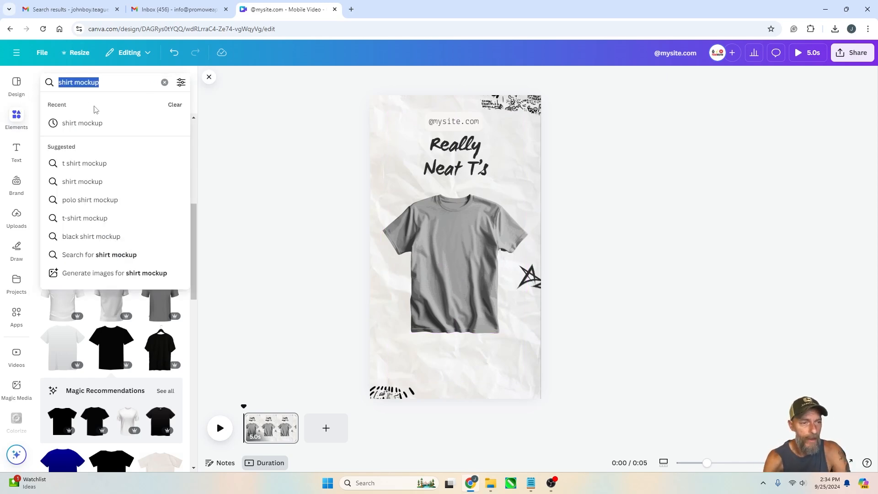
type("angry dragon")
key("Return")
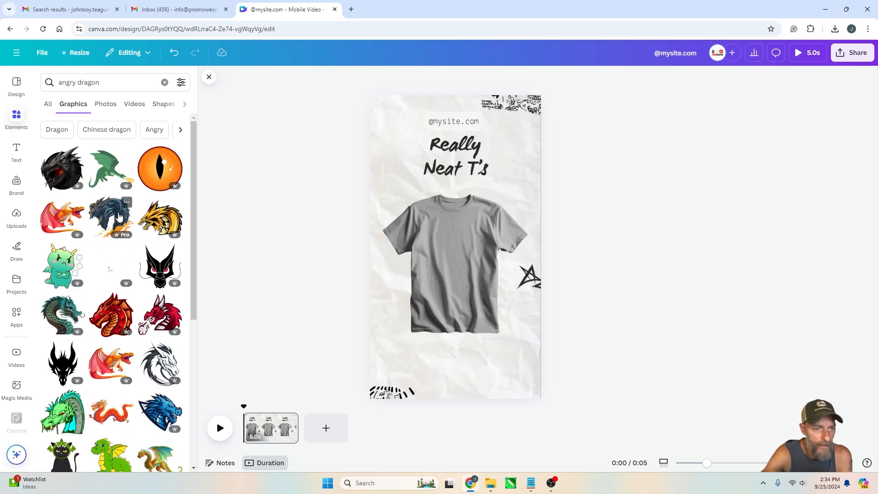
scroll(110, 218, "down", 4)
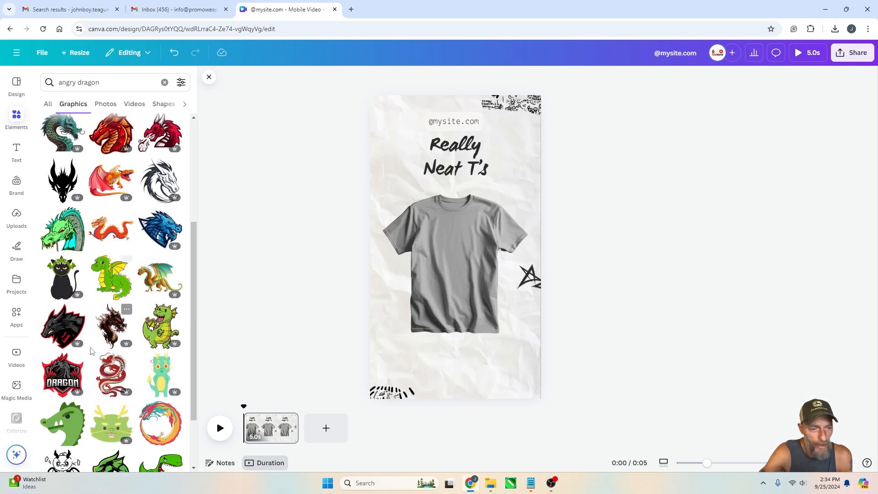
scroll(63, 375, "up", 3)
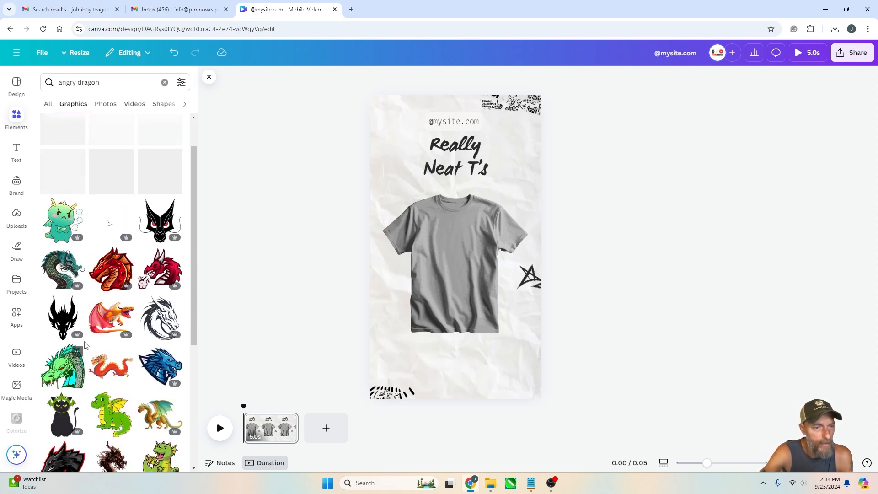
scroll(68, 267, "up", 1)
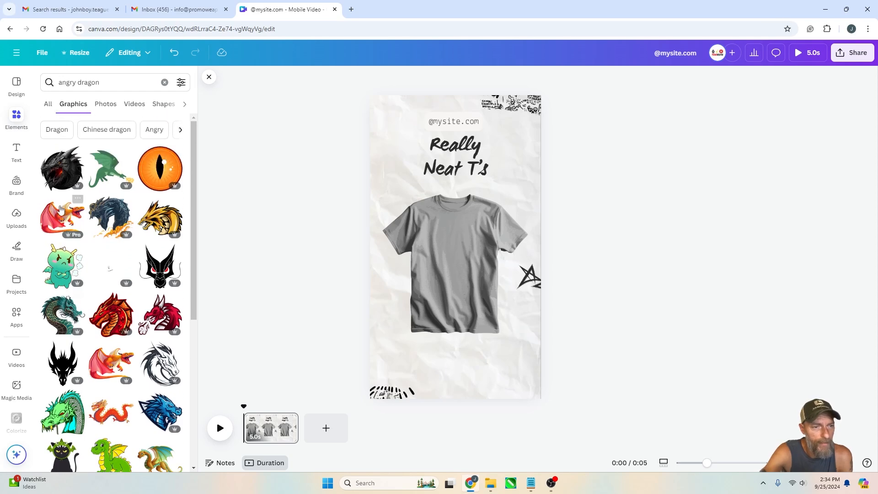
Add the black dragon graphic, shrink it and place it on the T-shirt's chest
left_click(56, 176)
left_click_drag(523, 174, 474, 210)
left_click_drag(453, 251, 456, 246)
left_click(595, 240)
left_click(461, 252)
left_click(569, 249)
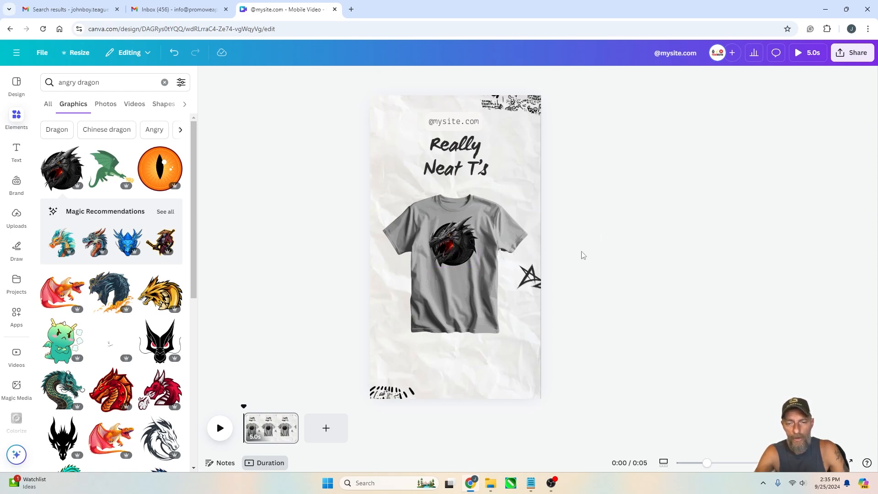
left_click(451, 247)
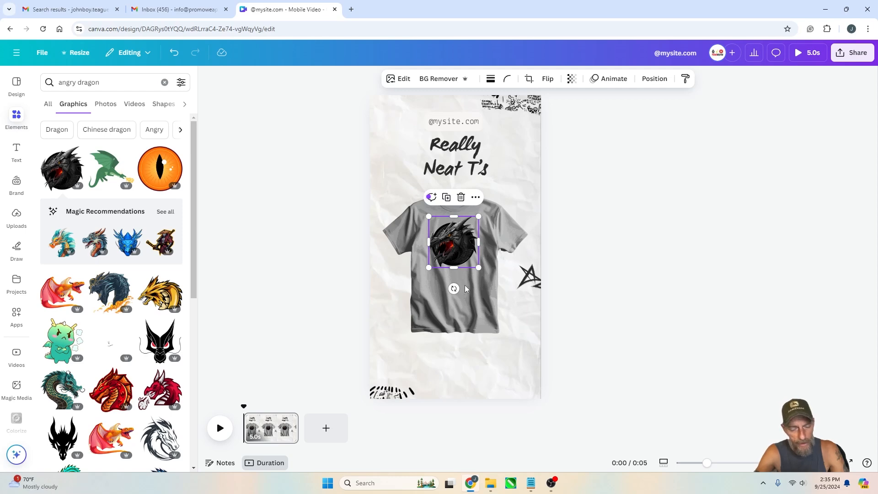
Group the dragon graphic together with the gray T-shirt mockup
left_click(472, 309, "shift")
right_click(476, 305)
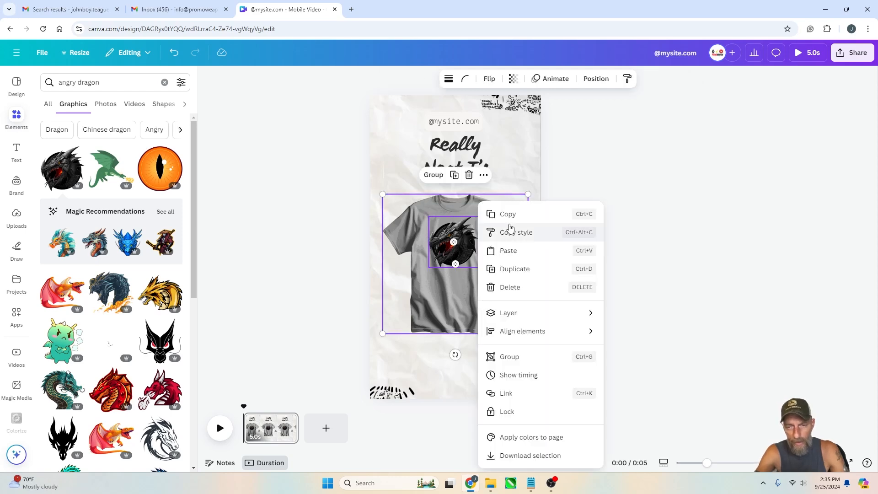
left_click(518, 361)
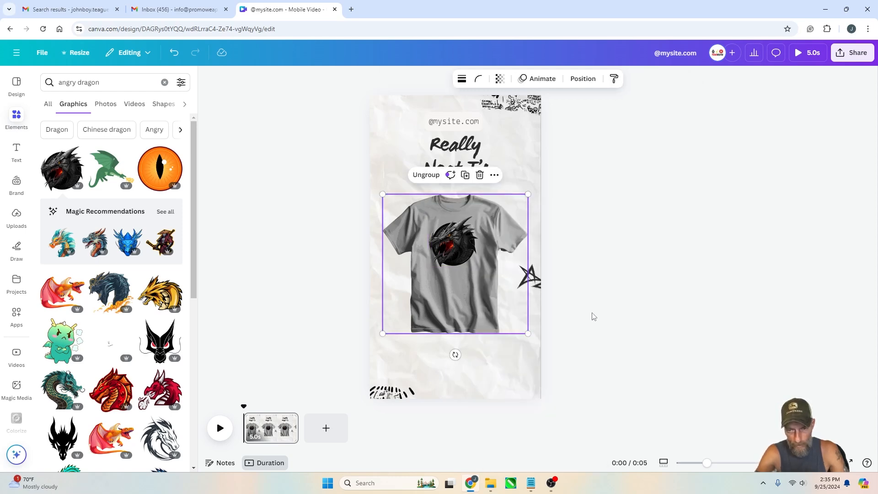
Reposition the dragon on the T-shirt's chest and straighten the grouped design back to 0°
left_click(642, 303)
left_click_drag(464, 265, 475, 281)
left_click_drag(481, 244, 463, 259)
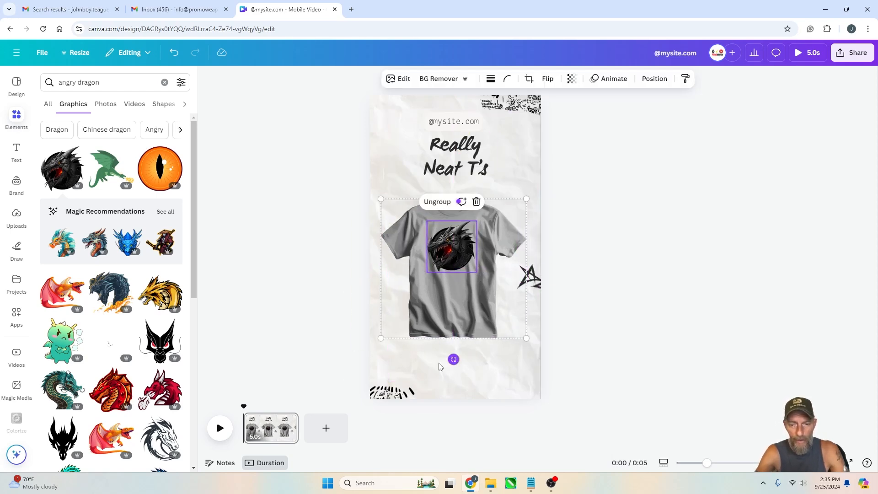
left_click_drag(453, 359, 471, 350)
left_click(697, 224)
left_click(489, 280)
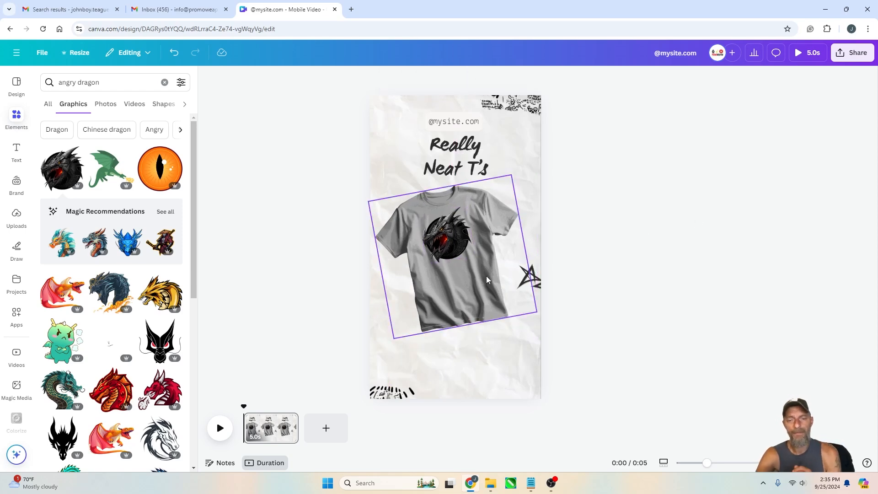
left_click_drag(472, 349, 457, 347)
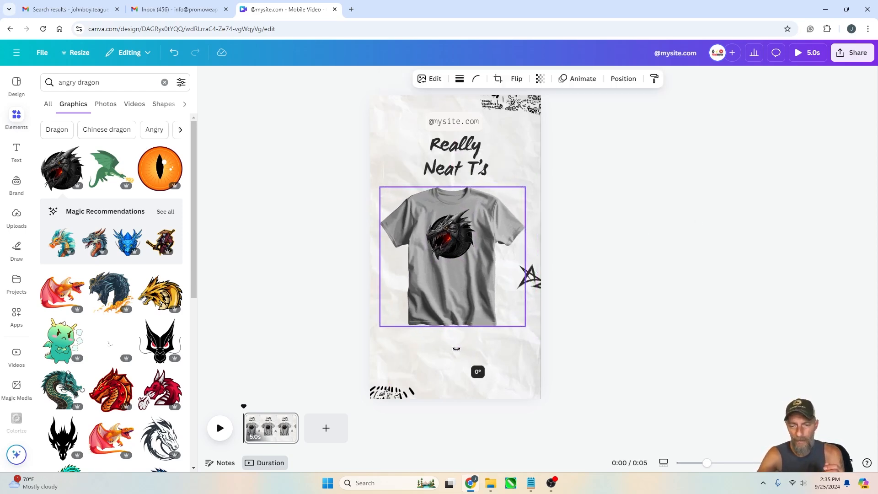
left_click_drag(475, 259, 474, 257)
Search the graphics for "sale", add the Hot Sale graphic and place it tilted in the page's top-left corner
left_click(86, 81)
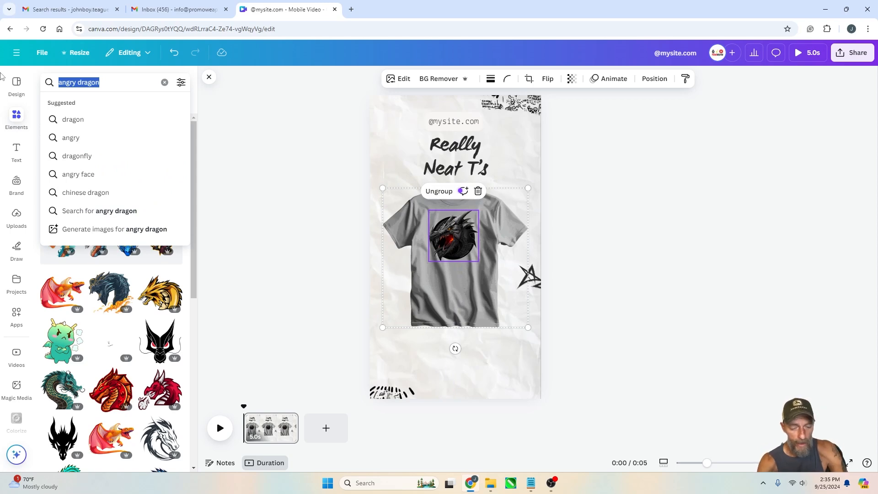
type("sale")
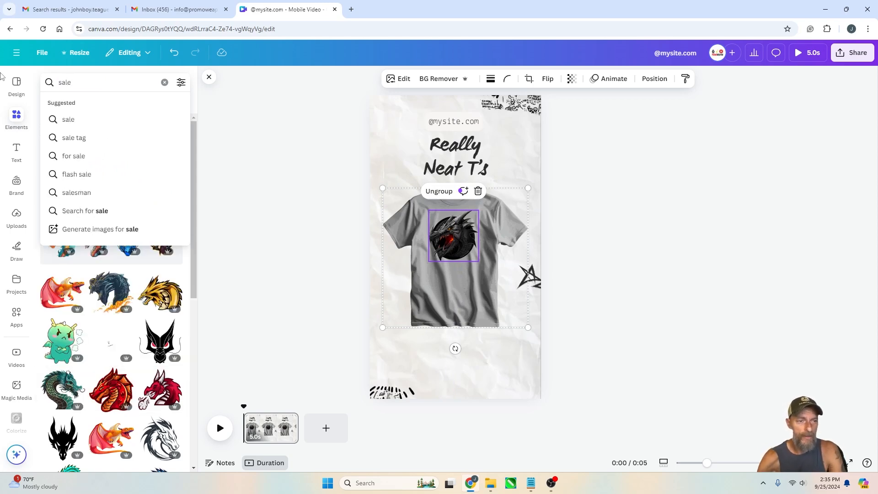
left_click(67, 119)
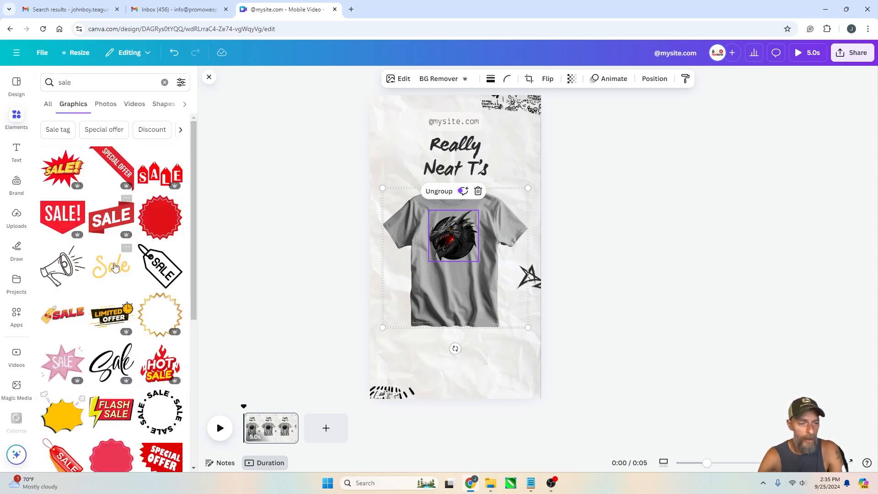
scroll(123, 251, "down", 3)
left_click(158, 225)
left_click_drag(455, 236, 420, 145)
left_click_drag(475, 145, 472, 129)
left_click_drag(405, 147, 394, 139)
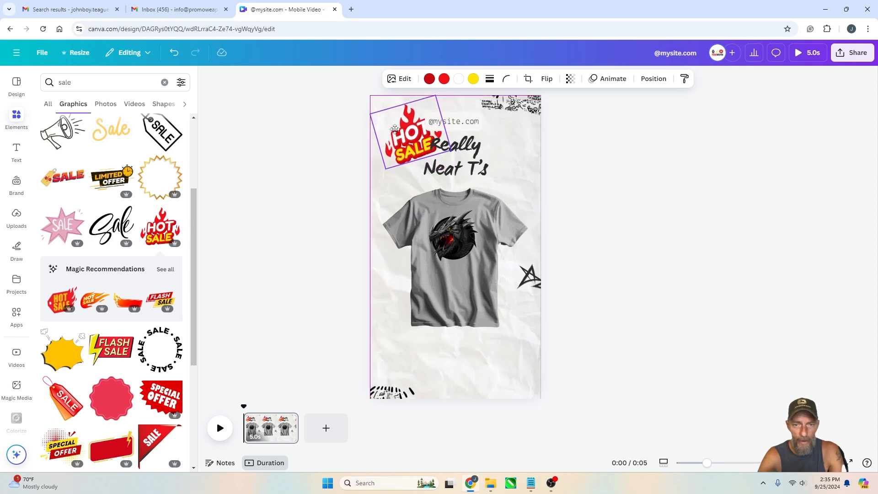
left_click(586, 135)
left_click(455, 123)
left_click(457, 124)
left_click(556, 137)
left_click_drag(449, 88, 466, 370)
left_click(620, 353)
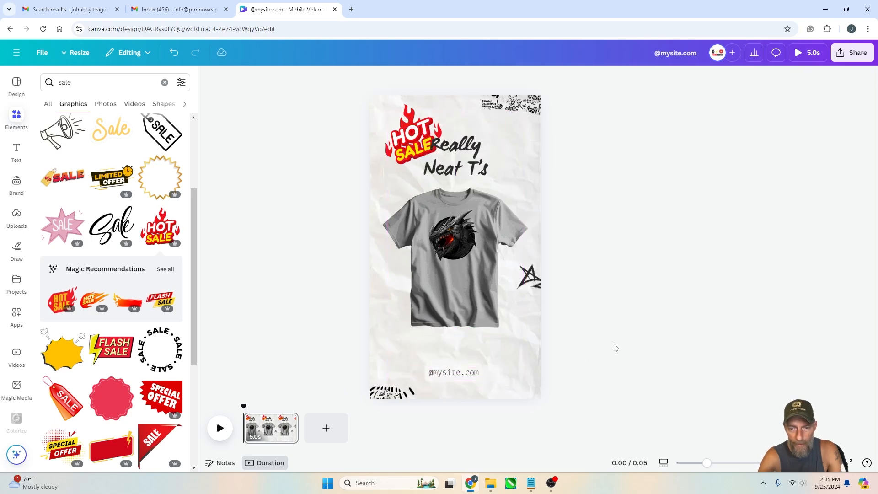
left_click(466, 376)
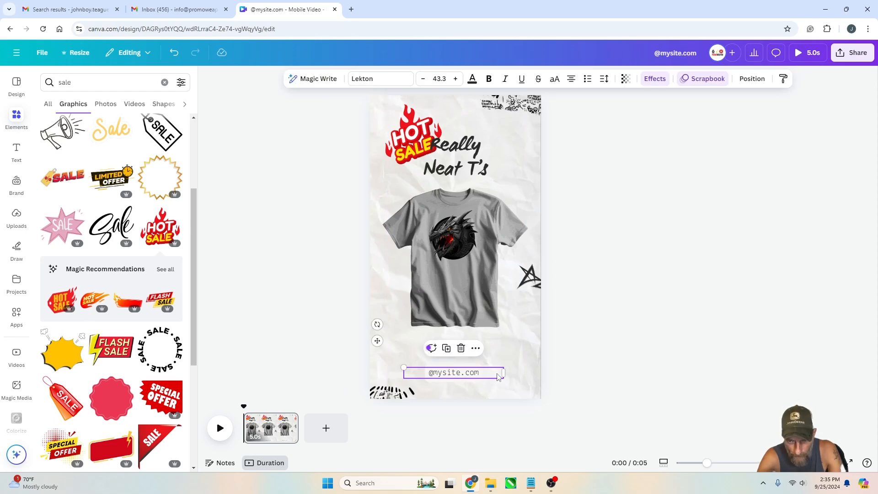
left_click_drag(481, 373, 462, 379)
left_click(668, 310)
Shift the title and T-shirt down together and shrink the Hot Sale graphic in the top-left corner
left_click_drag(408, 145, 392, 139)
left_click(729, 175)
left_click(477, 142)
left_click(457, 242)
left_click(466, 151, "shift")
left_click_drag(464, 150, 464, 179)
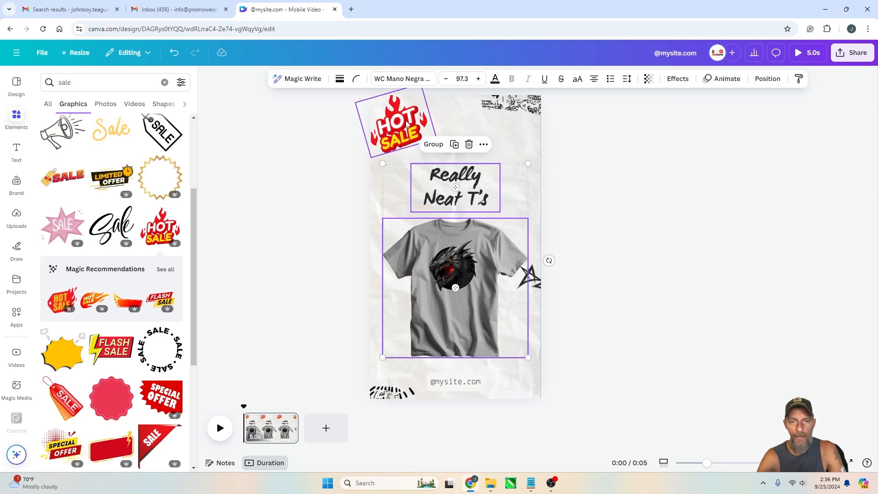
left_click(410, 137)
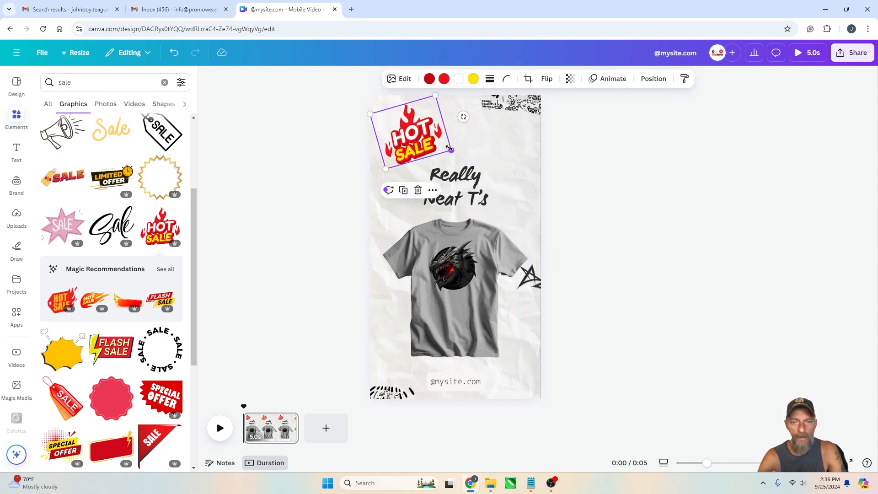
left_click_drag(450, 148, 432, 142)
left_click(574, 233)
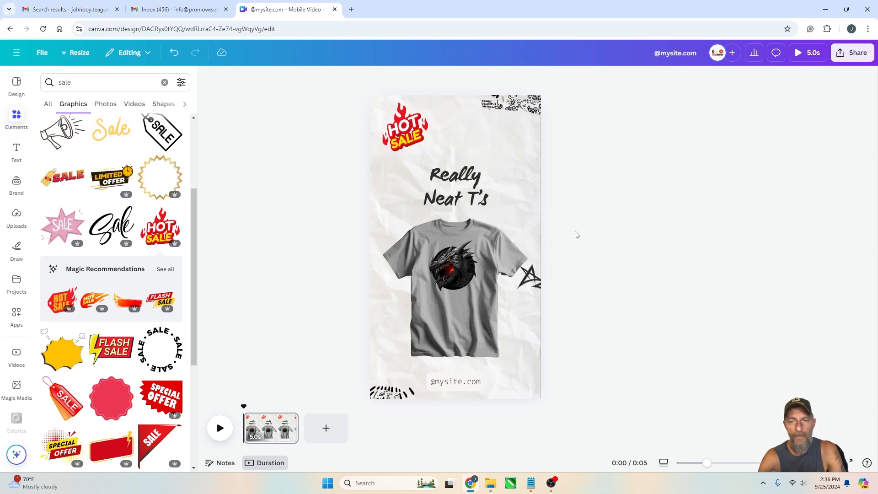
Move the title and T-shirt up slightly and nudge the Hot Sale graphic into place
left_click(438, 187)
left_click(477, 306, "shift")
mouse_move(476, 306)
left_mouse_down()
mouse_move(476, 283)
mouse_move(479, 291)
left_mouse_up()
left_click(650, 237)
left_click_drag(409, 134, 416, 133)
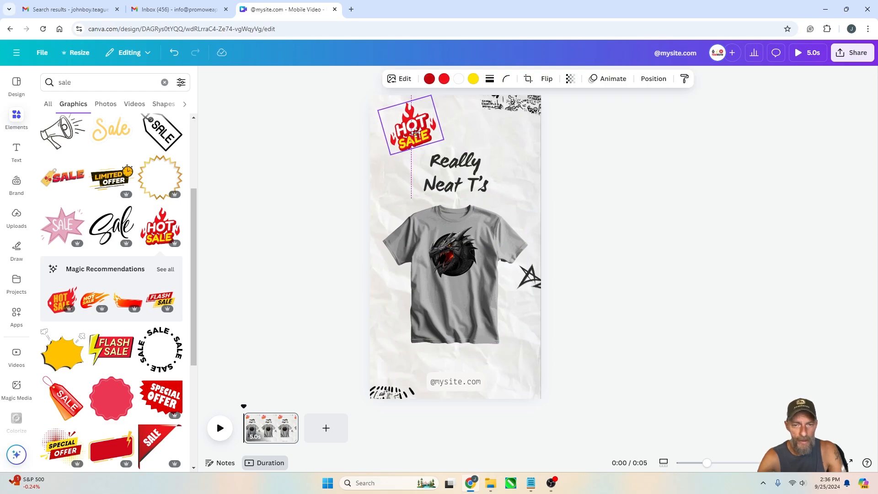
left_click(640, 165)
Reposition and rotate the scribble graphic in the top-right corner of the page
left_click(535, 106)
left_click_drag(535, 106, 529, 129)
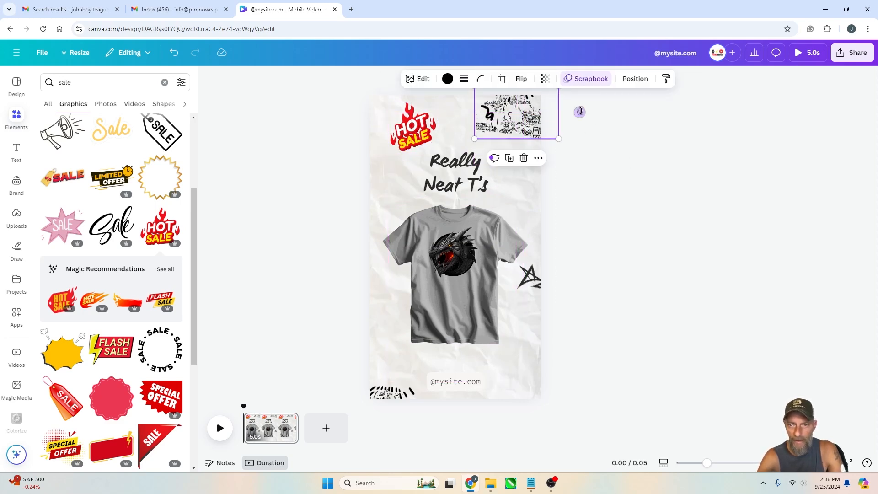
left_click_drag(579, 111, 575, 147)
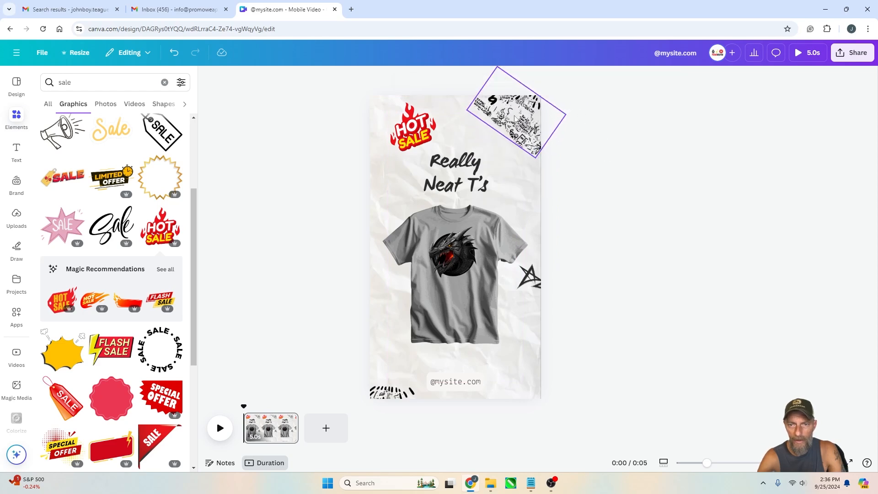
left_click(600, 333)
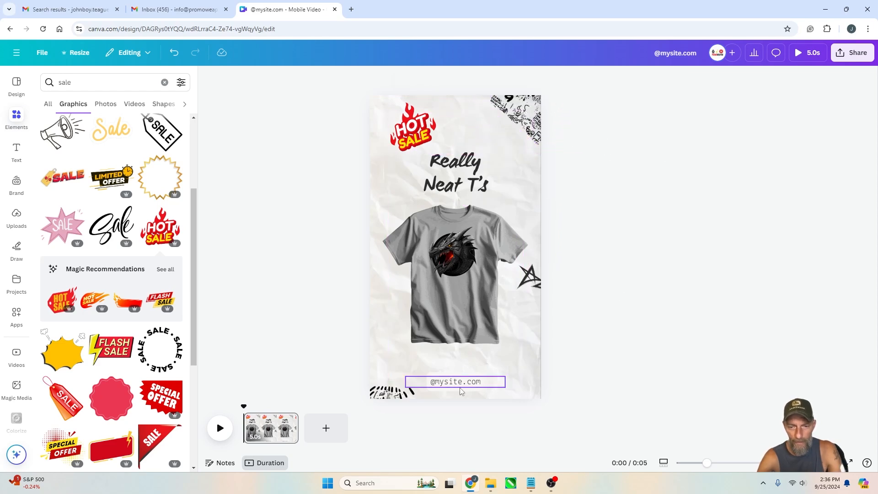
left_click(472, 254)
left_click(639, 226)
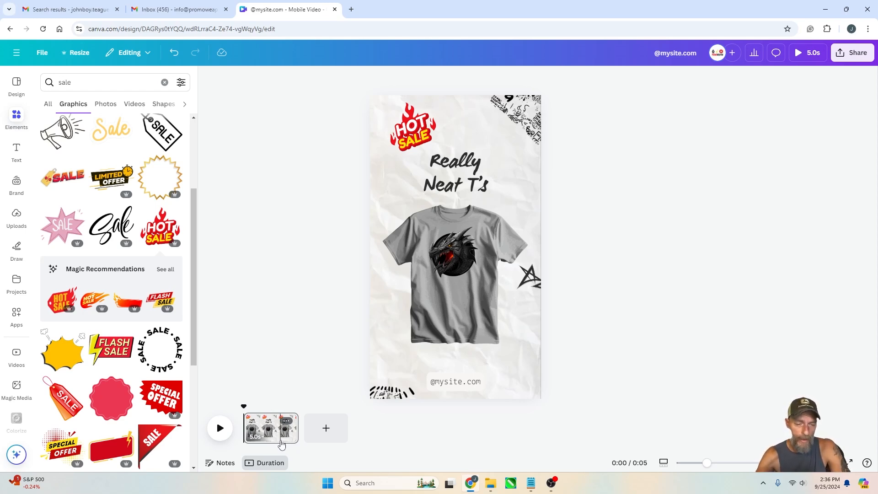
mouse_move(298, 428)
left_mouse_down()
mouse_move(424, 426)
mouse_move(427, 418)
mouse_move(297, 438)
left_mouse_up()
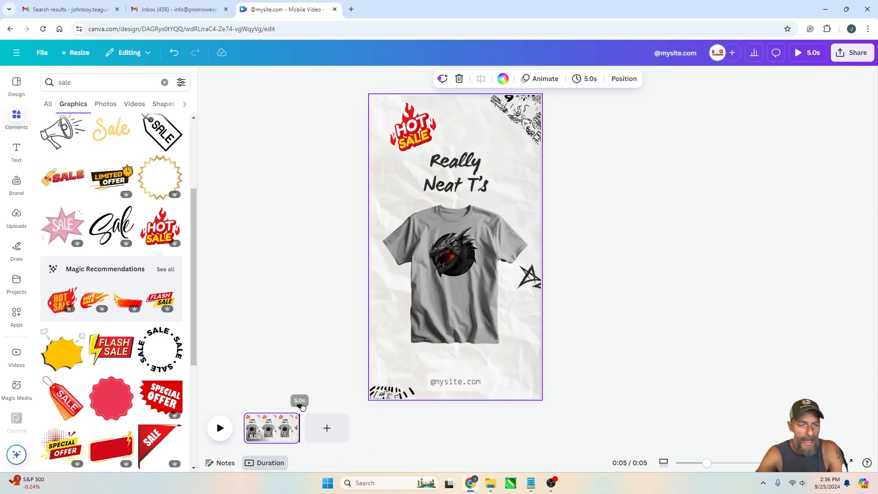
left_click_drag(300, 406, 224, 430)
left_click(323, 336)
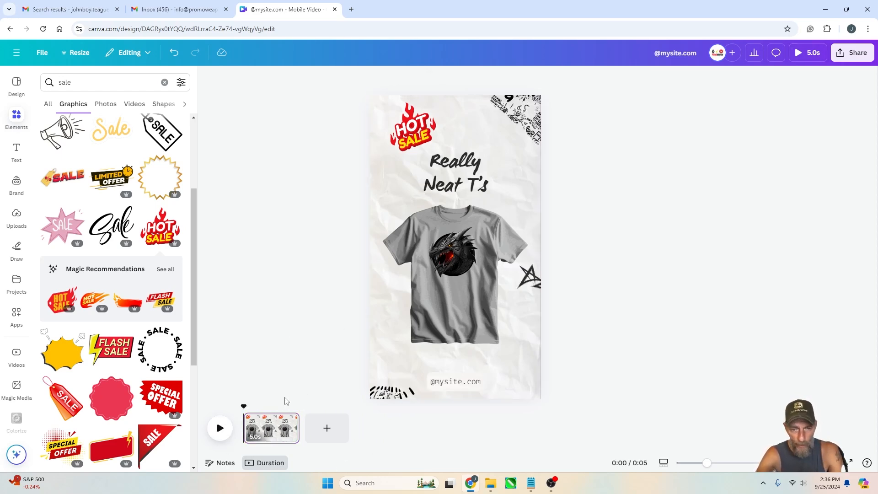
left_click(276, 433)
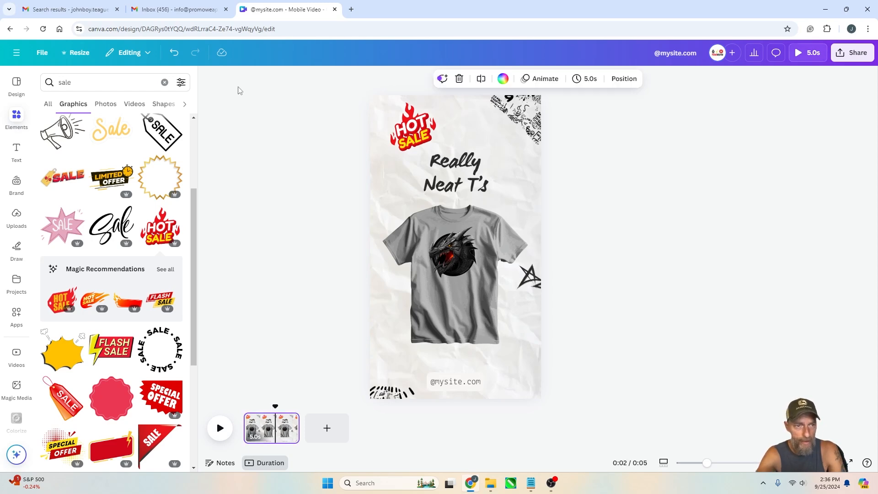
left_click(262, 430)
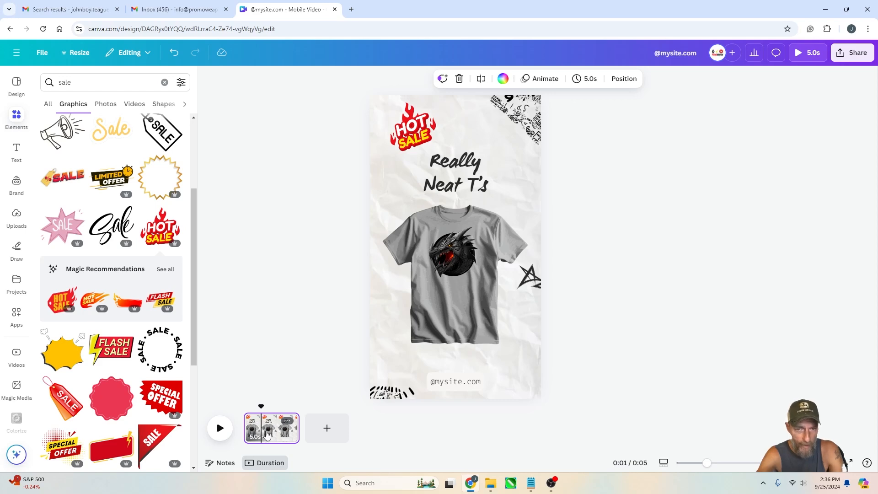
Apply the Fun page animation to the page
left_click(543, 80)
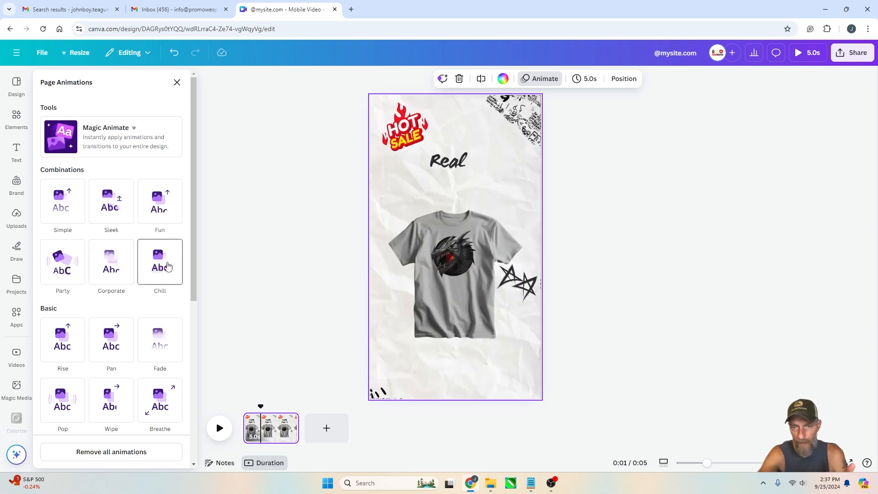
left_click(156, 207)
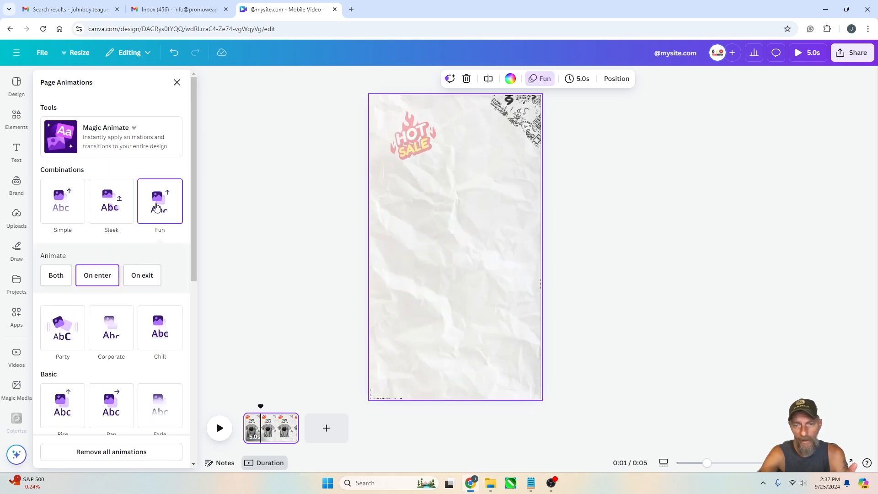
left_click(671, 185)
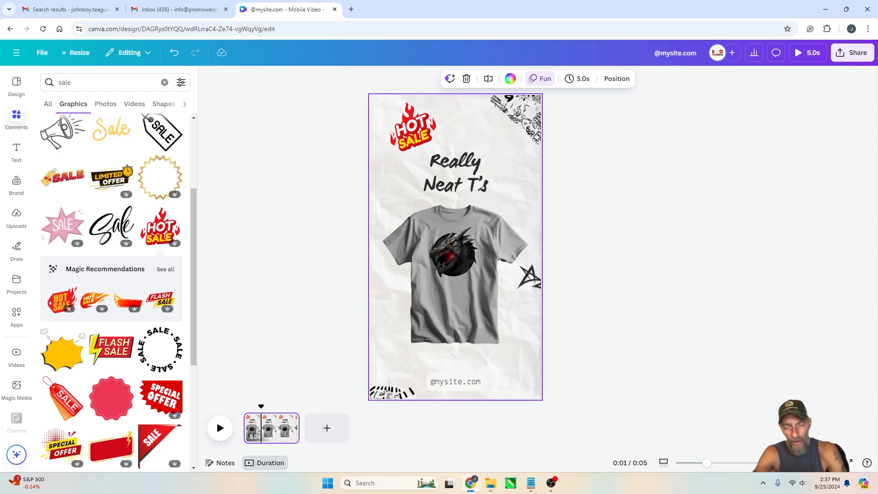
left_click(326, 428)
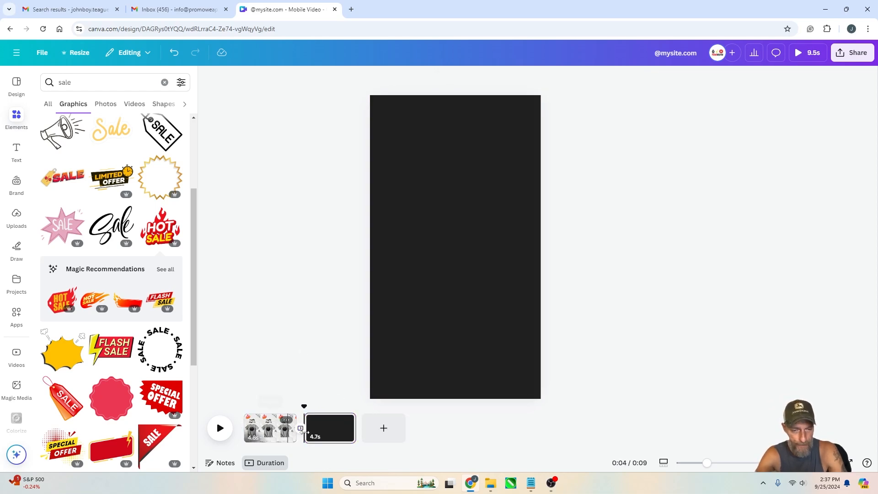
right_click(327, 434)
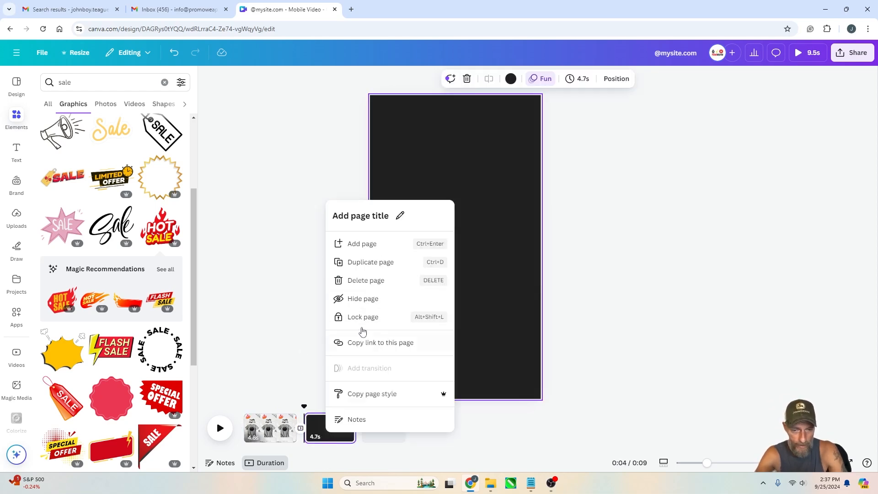
left_click(376, 286)
Duplicate the page and delete the T-shirt and dragon from the copy
right_click(269, 427)
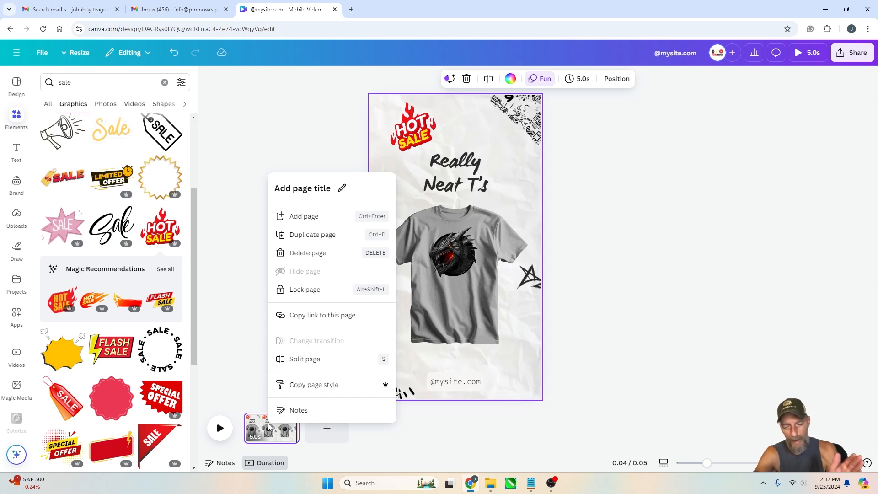
left_click(323, 235)
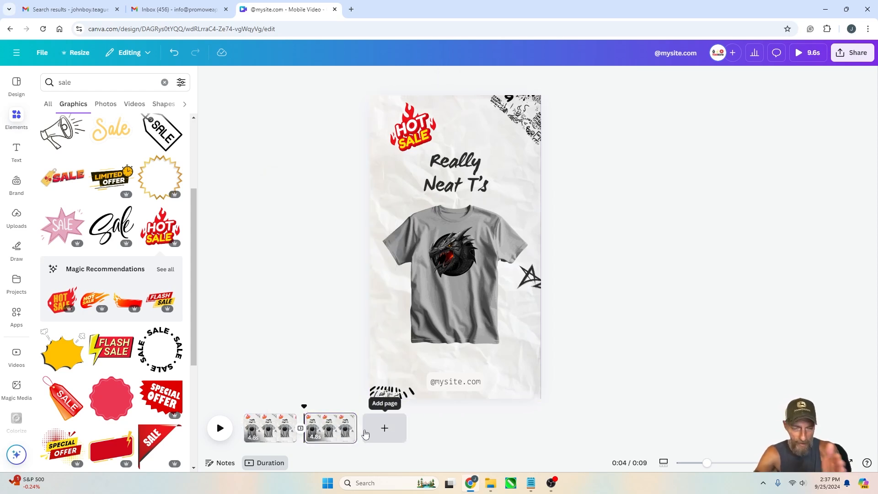
left_click(458, 247)
key("Delete")
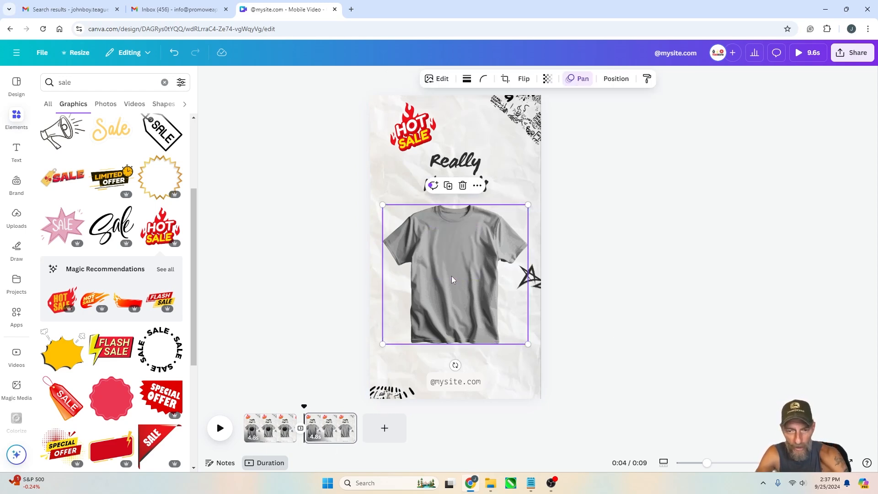
key("Delete")
Search the graphics library for shirt graphic
left_click(97, 89)
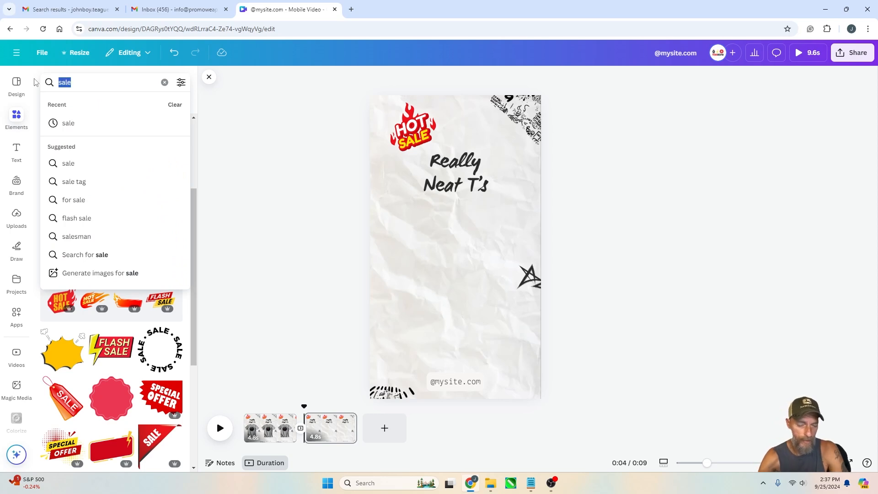
type("s")
key("BackSpace")
type("shirt g")
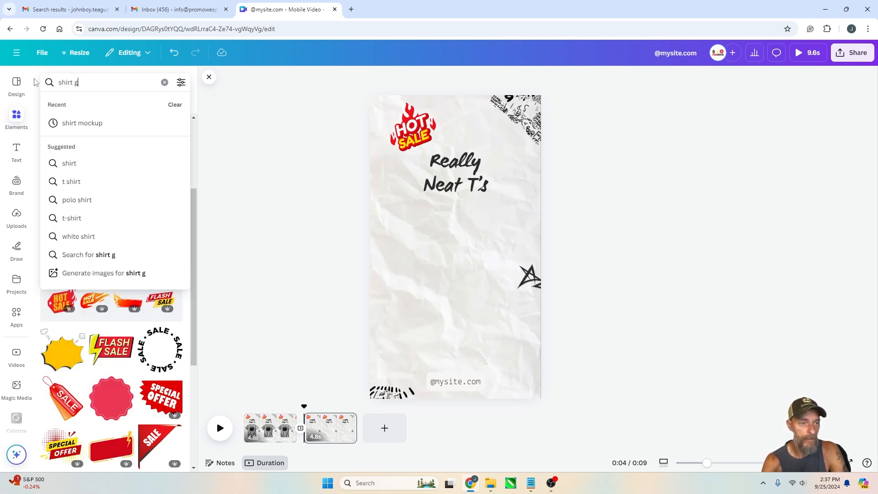
type("raphic")
key("Return")
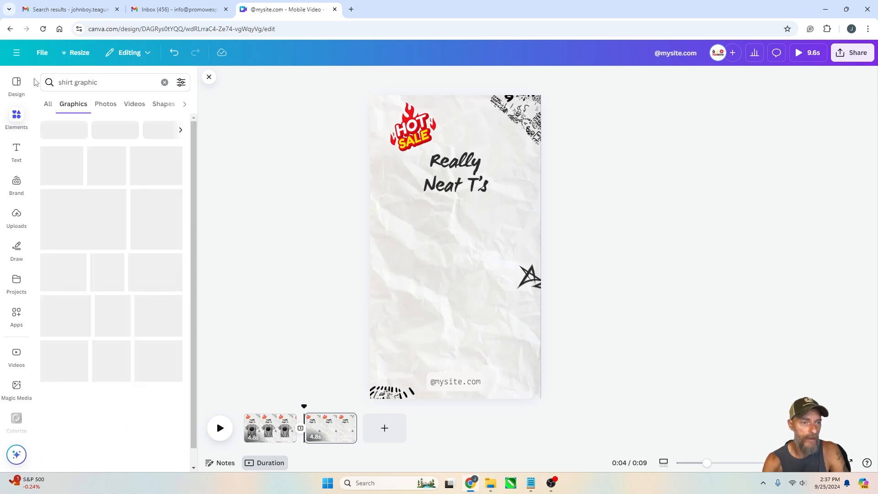
scroll(53, 209, "down", 3)
scroll(98, 137, "up", 3)
Search for shirt mockup and add the black T-shirt mockup to the page, moving it down slightly
left_click(110, 86)
left_click_drag(109, 87, 19, 98)
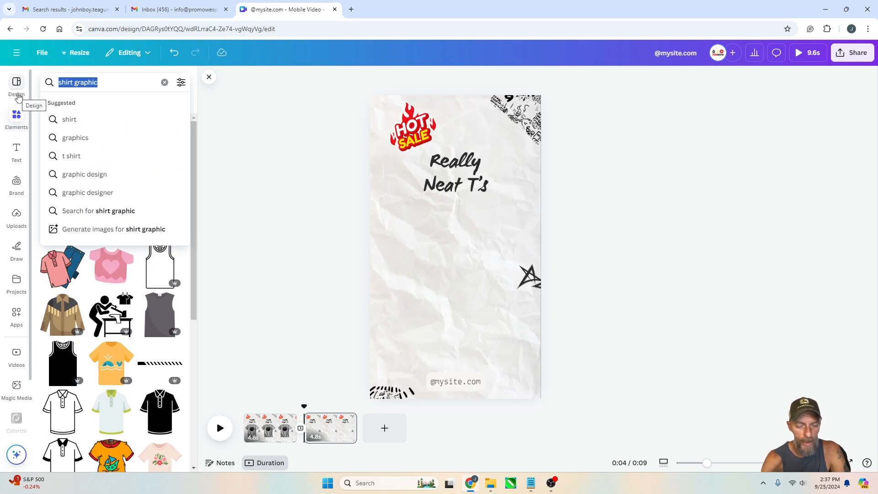
type("shirt")
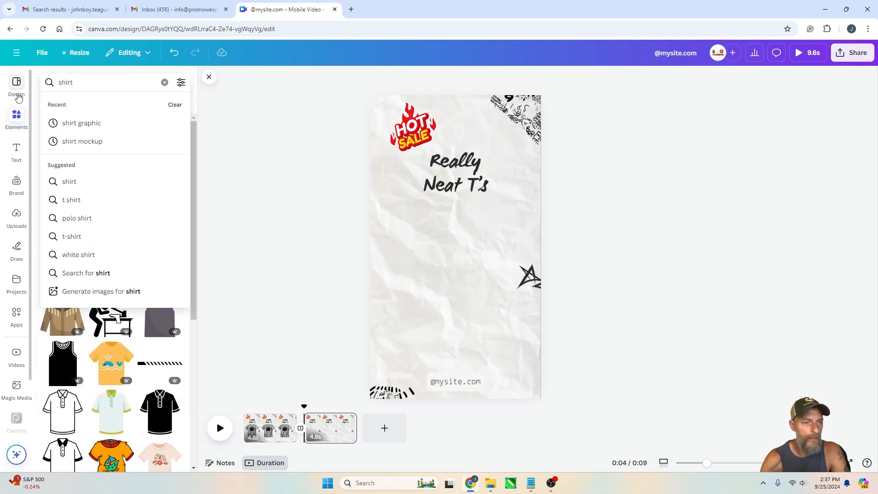
left_click(94, 142)
scroll(124, 259, "up", 3)
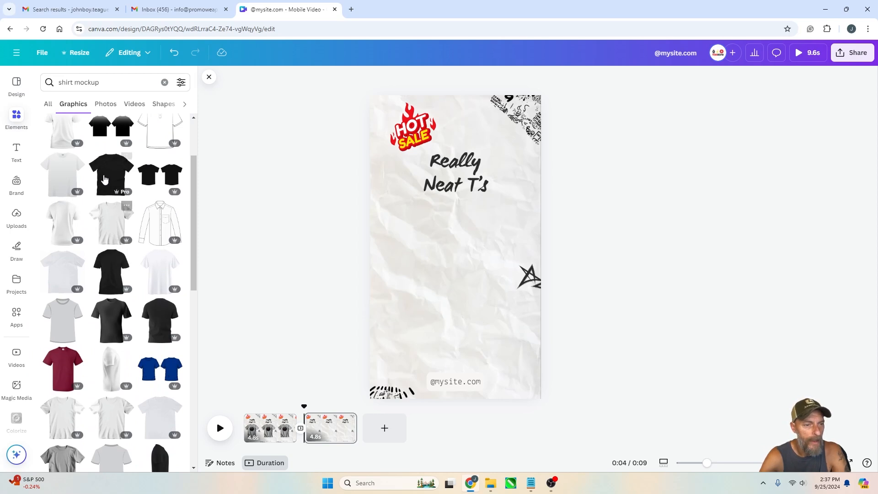
left_click(109, 174)
left_click_drag(457, 238, 457, 254)
Search graphics for magic mushrooms and place the purple mushroom graphic scaled down on the T-shirt's chest
left_click(116, 82)
left_click_drag(120, 84, 2, 91)
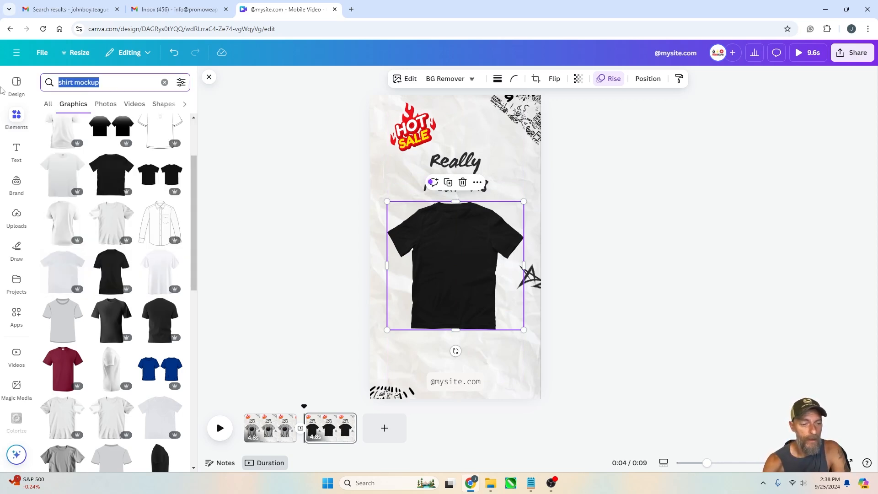
type("magic mushroom\\")
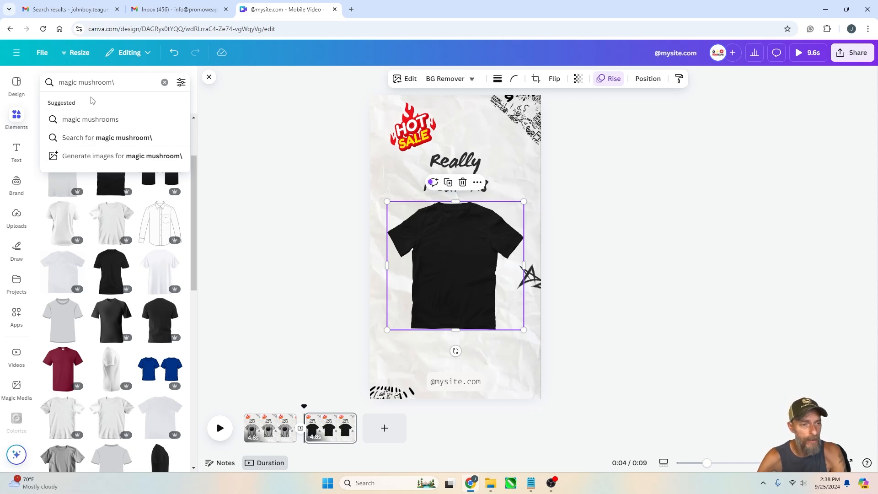
left_click(94, 119)
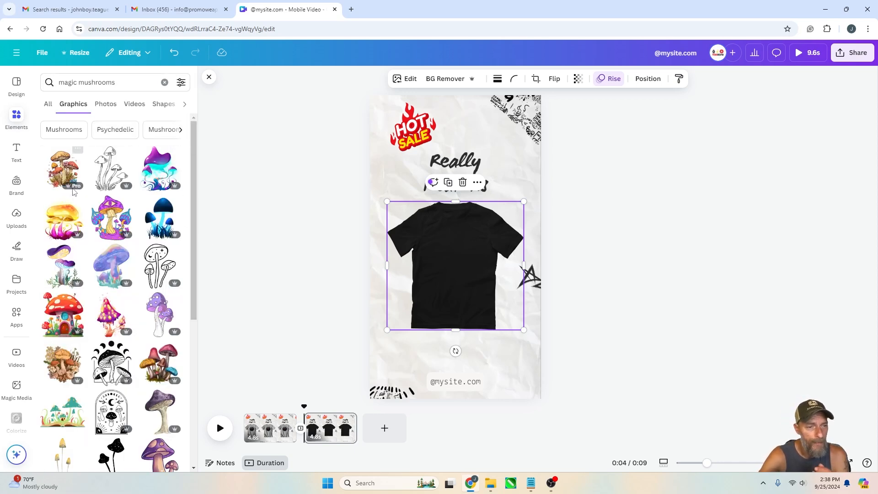
left_click(111, 218)
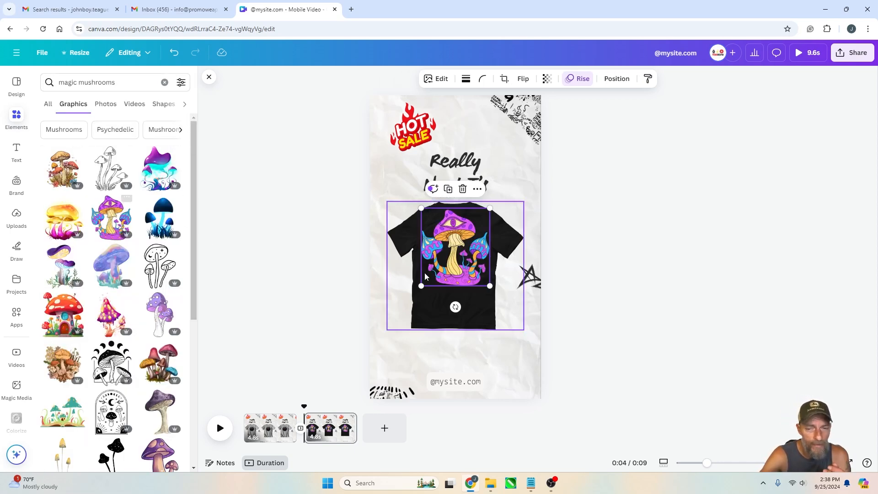
left_click_drag(466, 238, 466, 248)
left_click_drag(490, 219, 470, 240)
left_click_drag(439, 280, 443, 263)
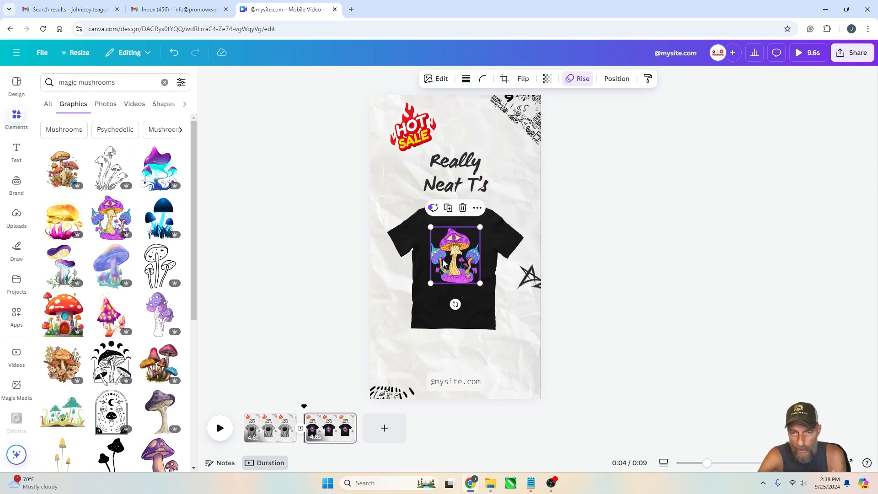
left_click(559, 276)
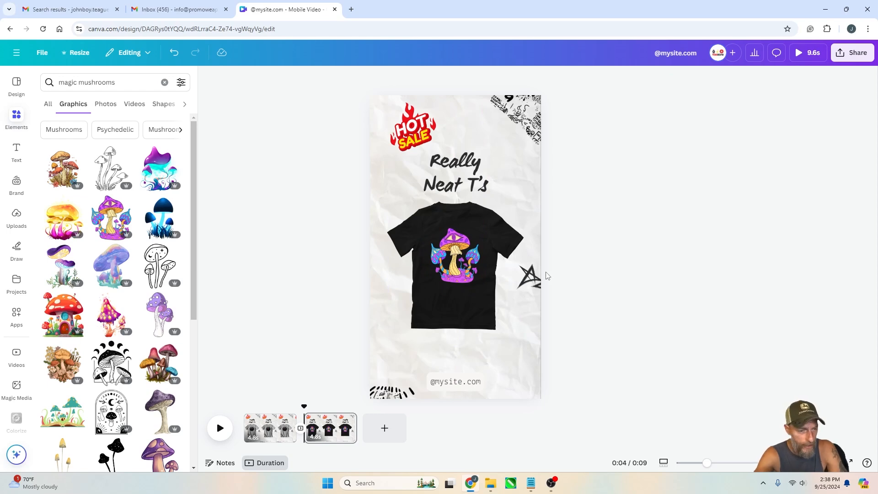
Enlarge the mushroom graphic slightly and move it lower on the T-shirt
mouse_move(463, 262)
left_mouse_down()
mouse_move(456, 259)
mouse_move(476, 282)
mouse_move(455, 254)
left_mouse_up()
left_click(582, 268)
left_click(631, 268)
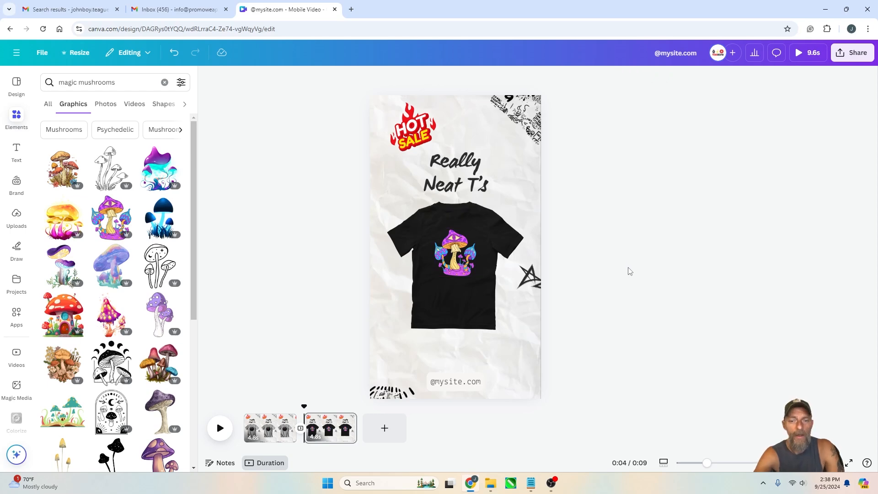
left_click(456, 251)
left_click_drag(477, 228, 481, 223)
left_click_drag(451, 249, 451, 260)
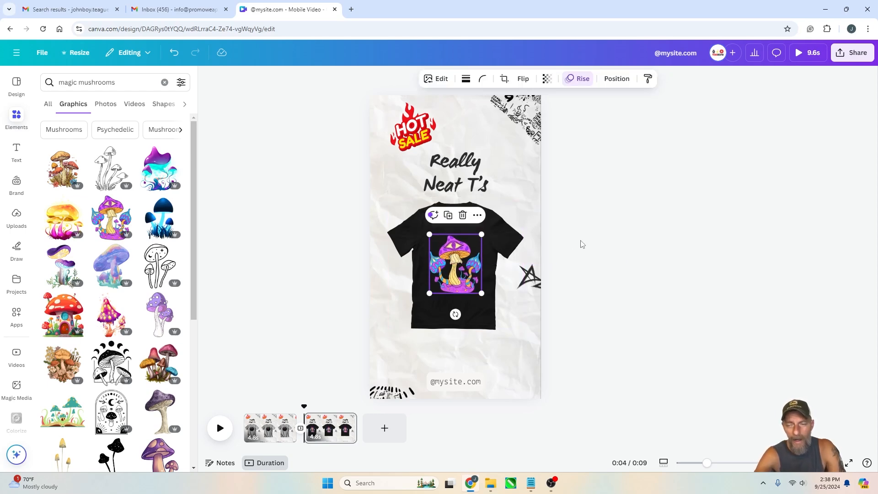
left_click(589, 245)
Replace the title text with "Get Yours!"
double_click(464, 165)
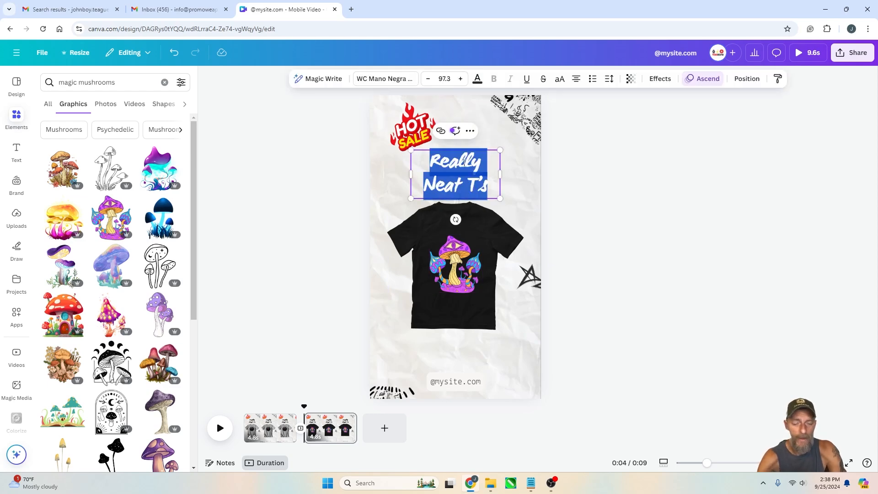
type("Get")
key("BackSpace")
key("BackSpace")
type("et Yours!")
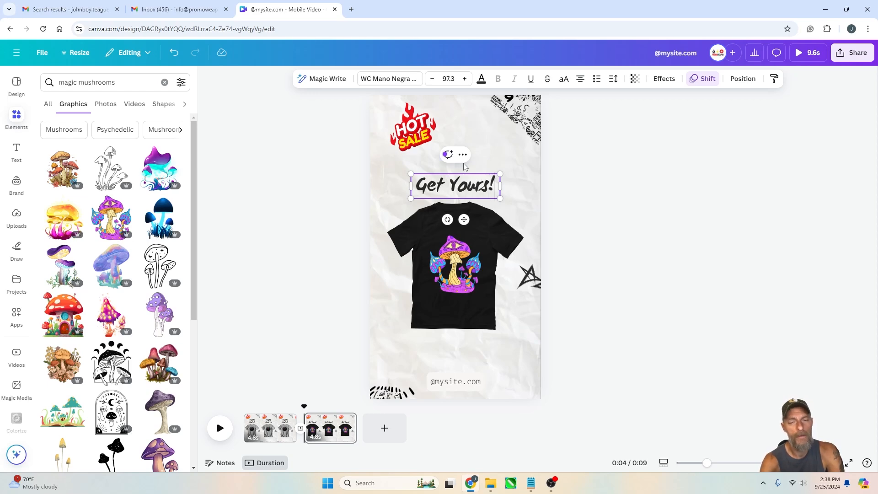
left_click(617, 225)
Move the "Get Yours!" title up below the Hot Sale graphic
left_click_drag(463, 186, 463, 183)
left_click(418, 132)
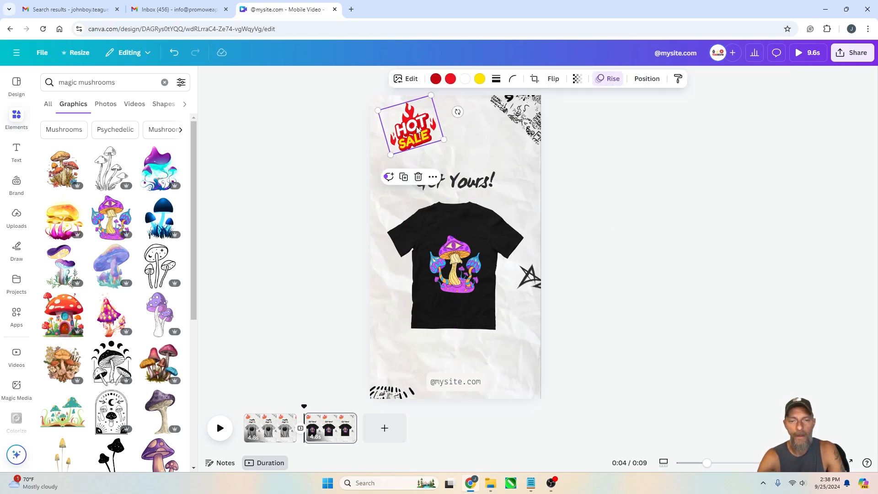
left_click(688, 277)
left_click_drag(457, 182, 457, 168)
Move the star scribble down to the bottom-right corner of the page
left_click(465, 260)
left_click(492, 232, "shift")
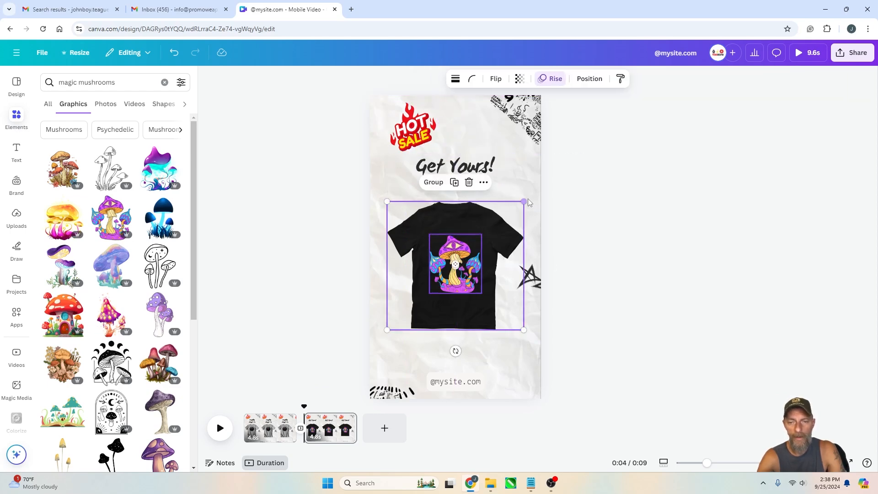
left_click_drag(529, 276, 526, 369)
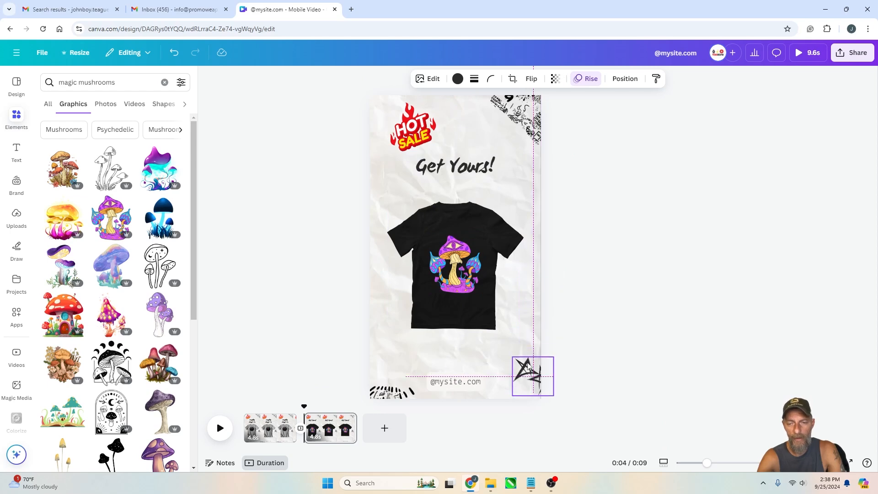
Select the T-shirt with its mushroom together and resize them slightly
left_click(454, 252)
mouse_move(523, 202)
left_mouse_down()
mouse_move(540, 185)
mouse_move(519, 197)
left_mouse_up()
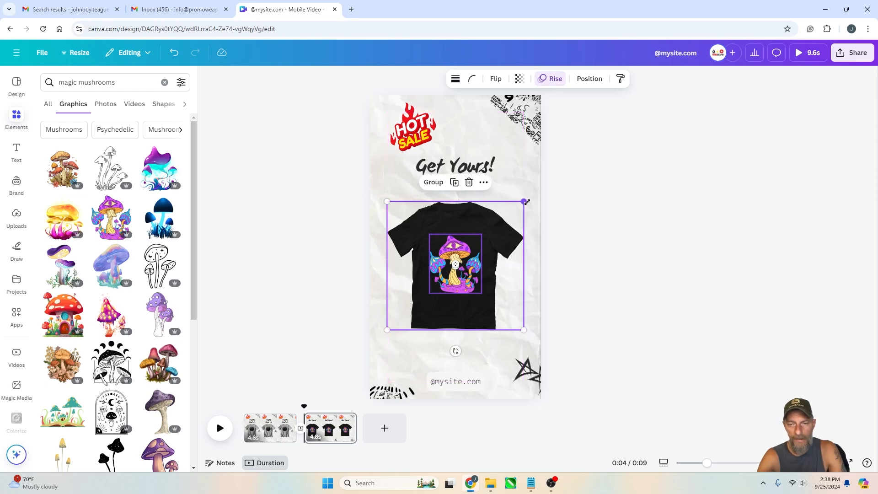
mouse_move(523, 203)
left_mouse_down()
mouse_move(531, 193)
mouse_move(513, 206)
mouse_move(520, 202)
left_mouse_up()
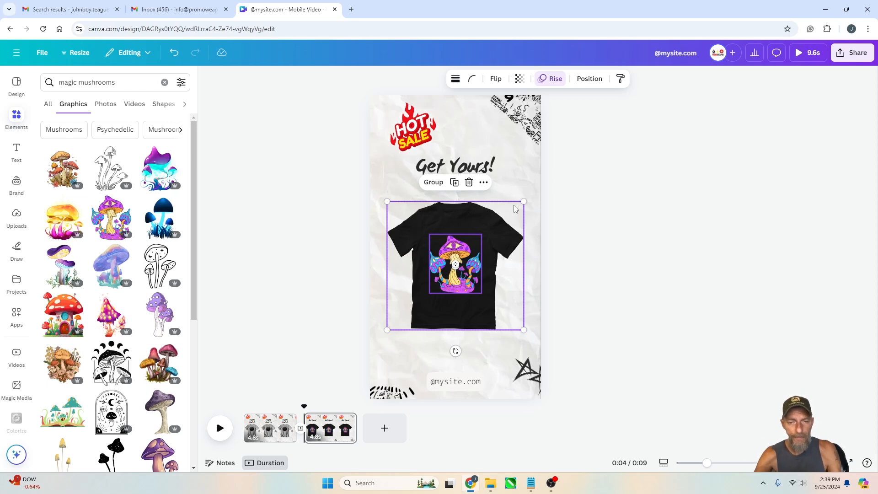
left_click(604, 225)
Play the video from the beginning to preview both pages
left_click(332, 417)
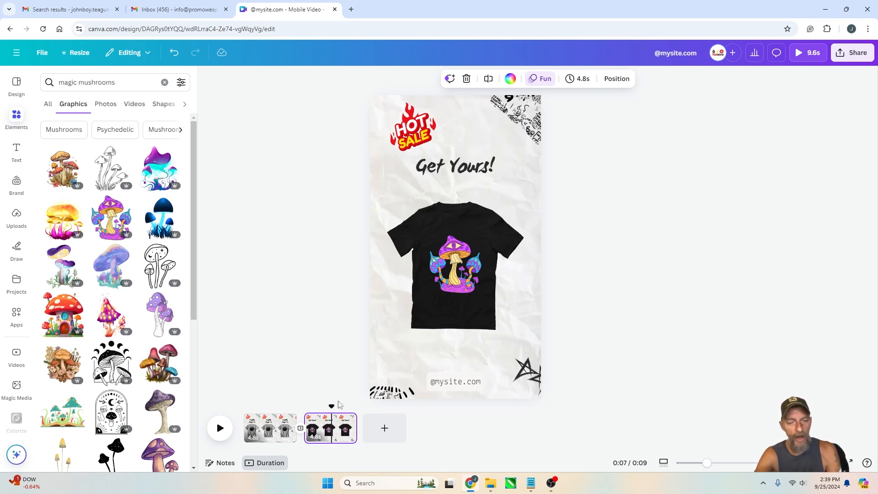
left_click_drag(335, 404, 244, 406)
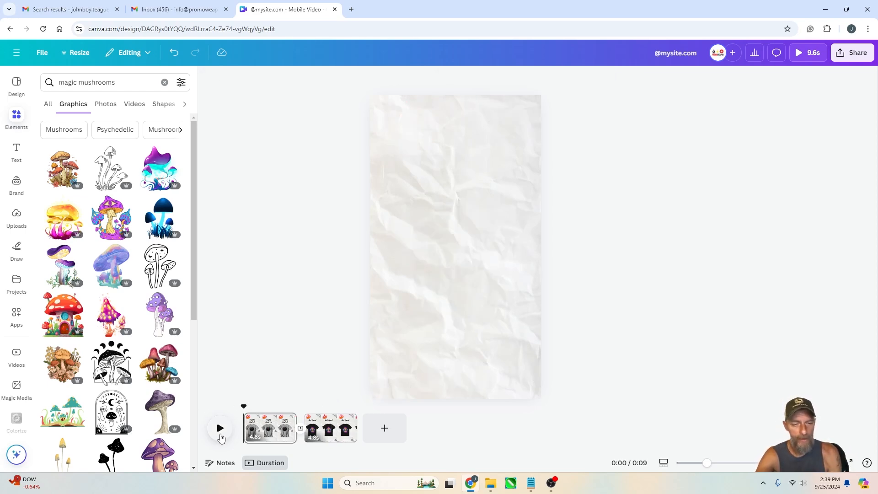
left_click(220, 435)
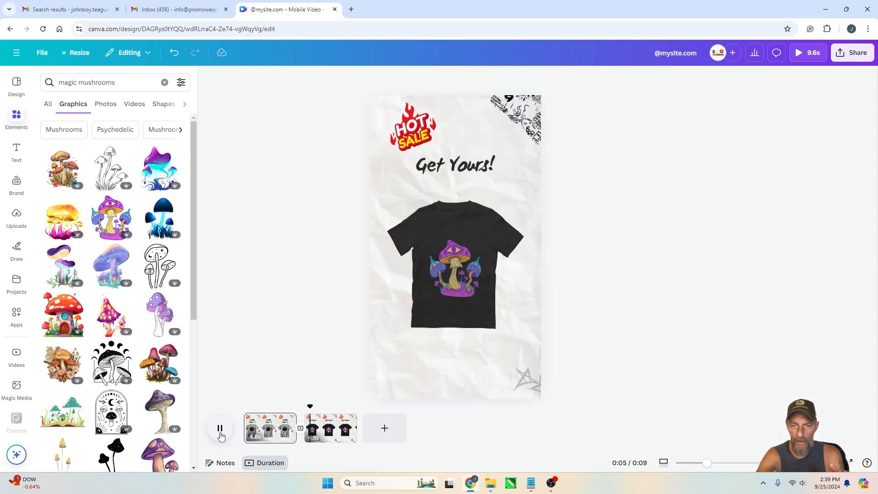
left_click(221, 435)
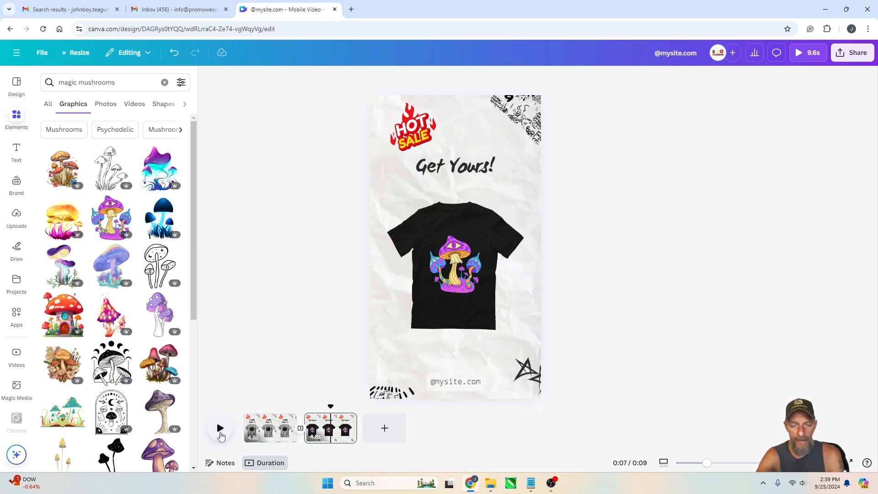
Add a Chop transition between the two pages and play it back
left_click(300, 428)
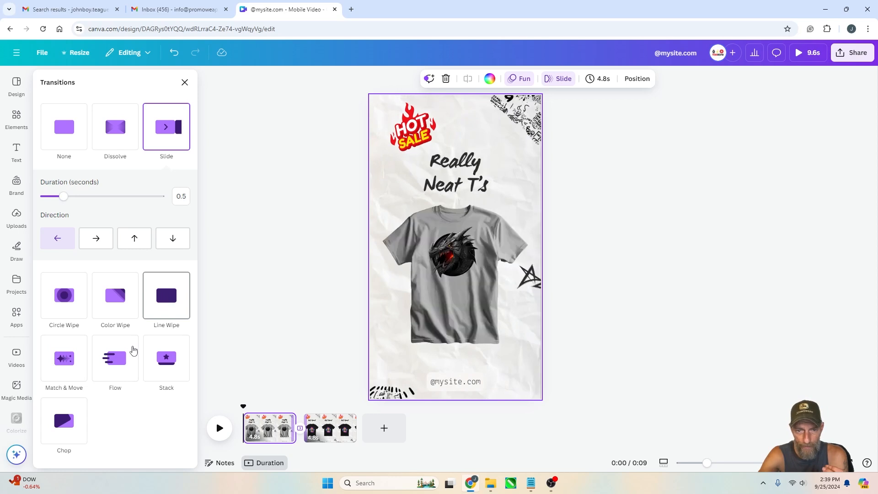
left_click(64, 421)
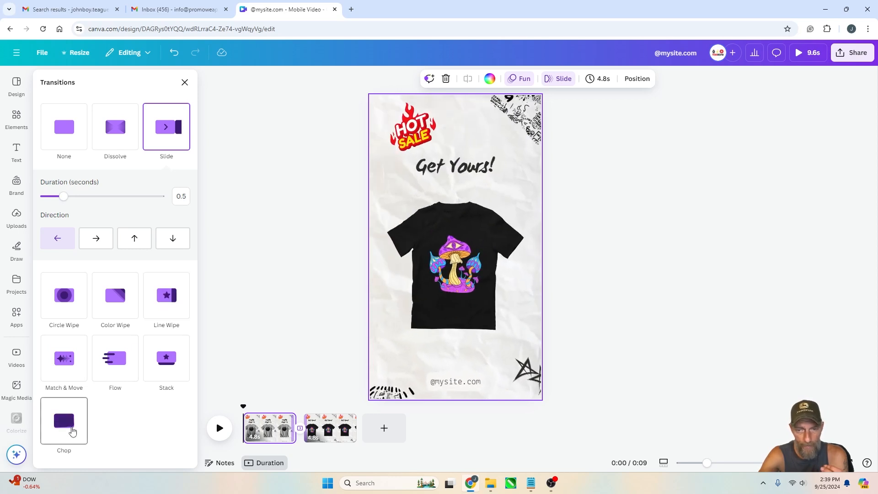
left_click(219, 430)
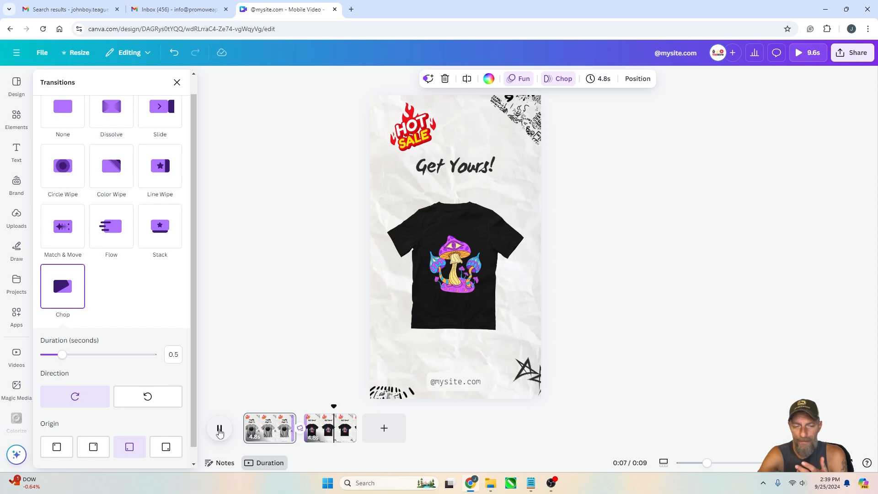
left_click(220, 430)
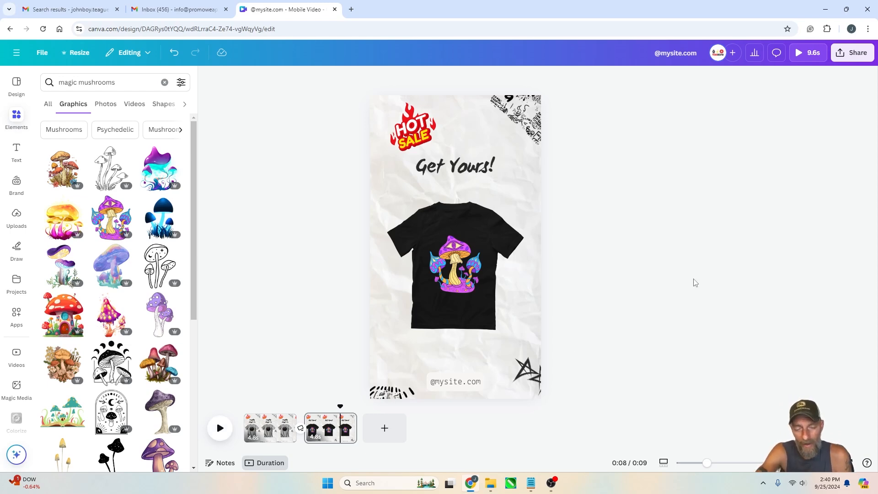
Review the download file type options and the File menu without exporting
left_click(853, 59)
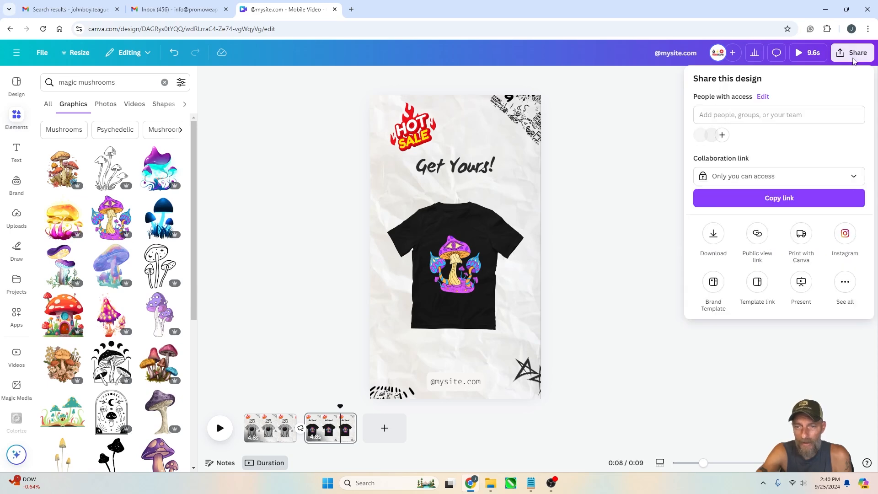
left_click(713, 236)
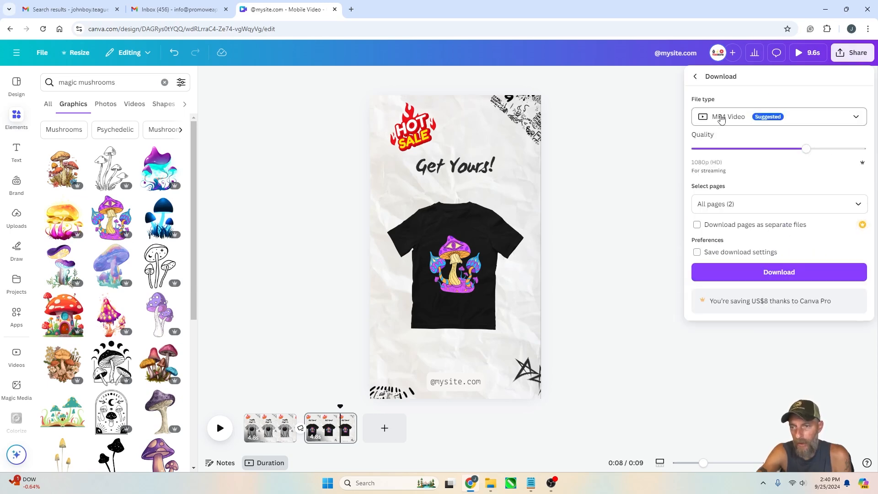
left_click(829, 121)
left_click(829, 121)
left_click(829, 124)
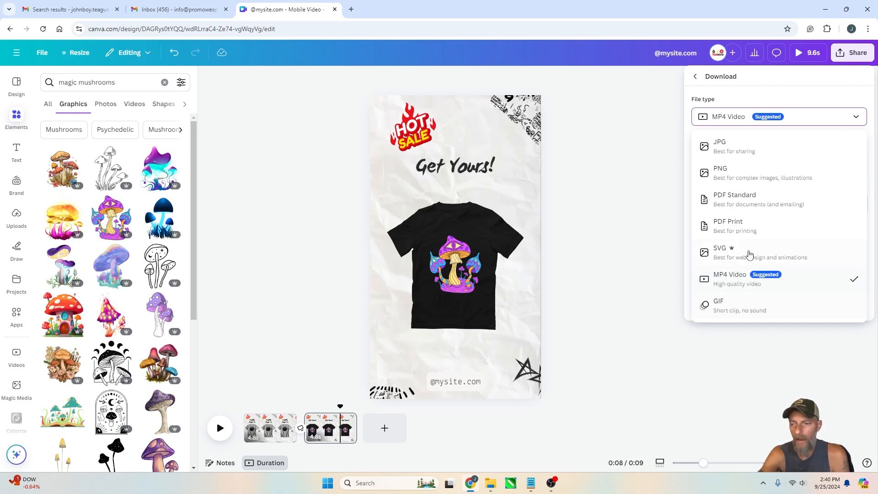
left_click(595, 286)
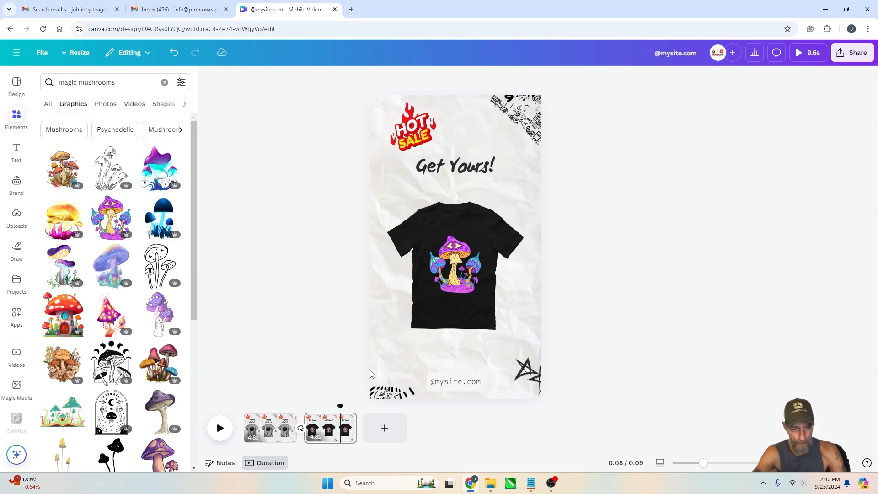
left_click(42, 52)
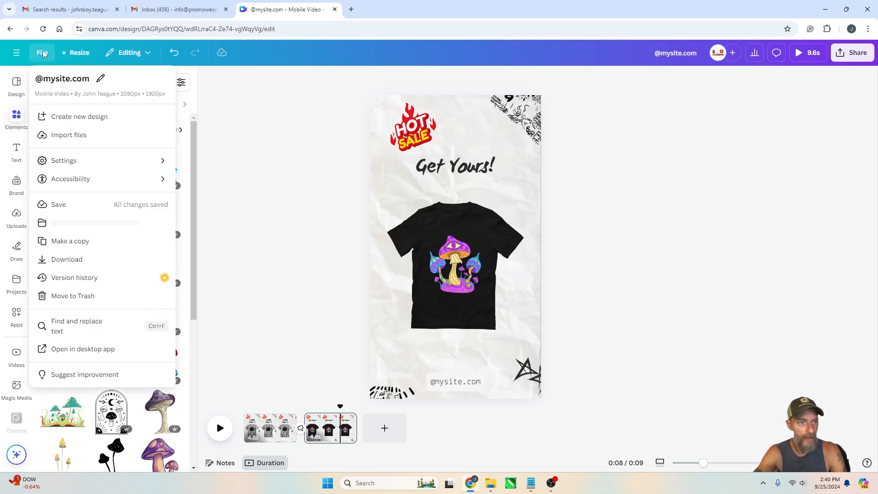
left_click(15, 87)
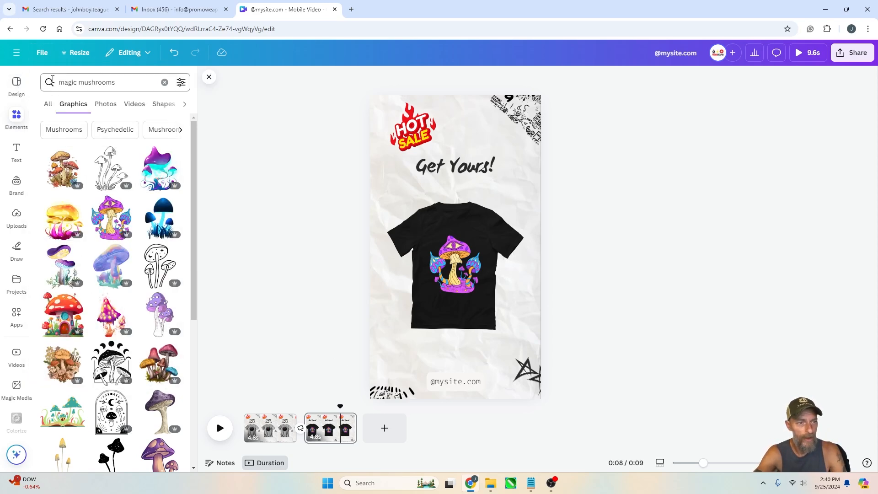
Create a new custom-size design of 1080 × 1080 px
left_click(42, 54)
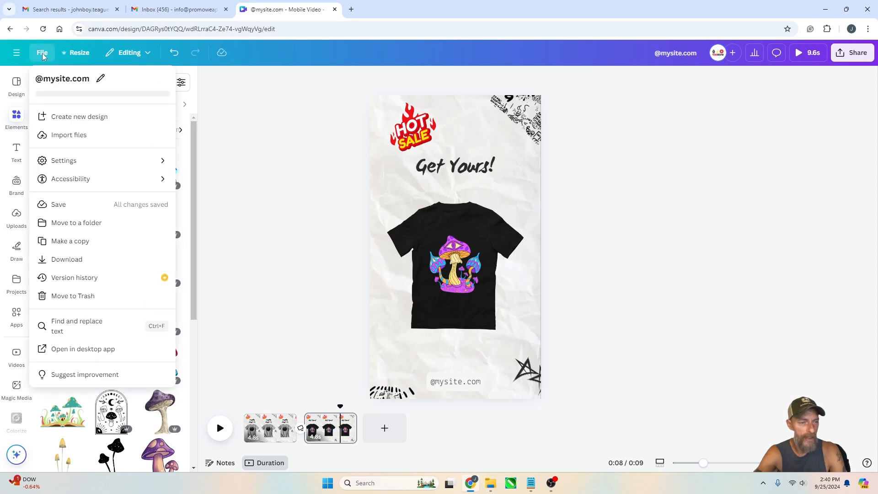
left_click(65, 118)
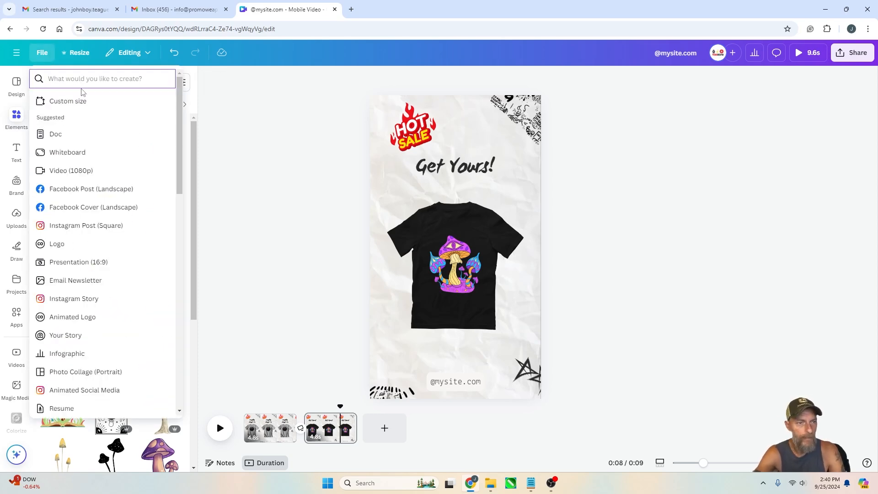
left_click(69, 102)
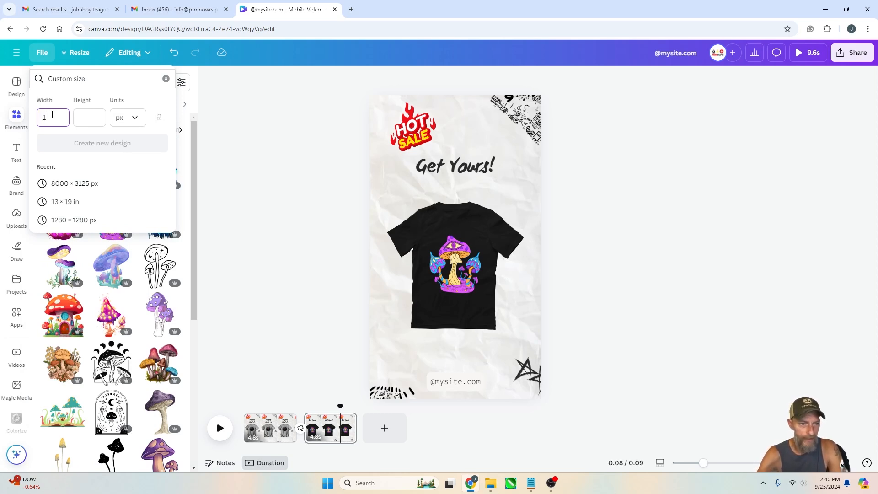
key("Tab")
type("1080")
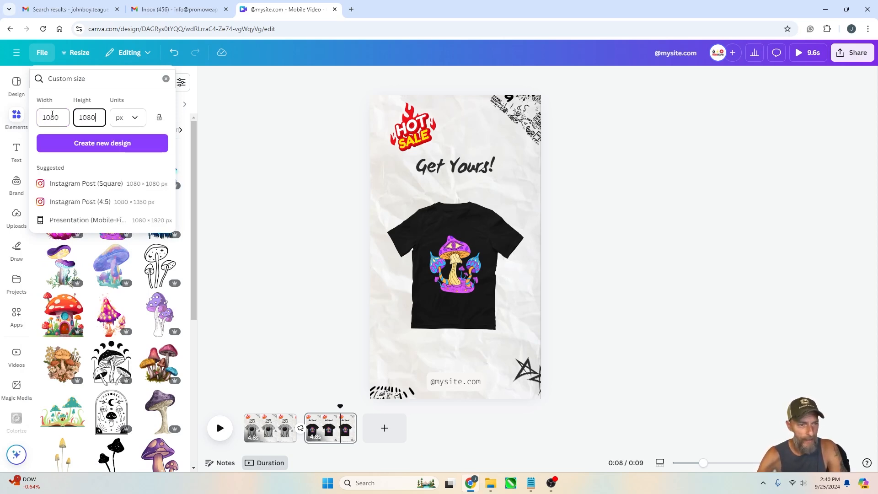
key("Return")
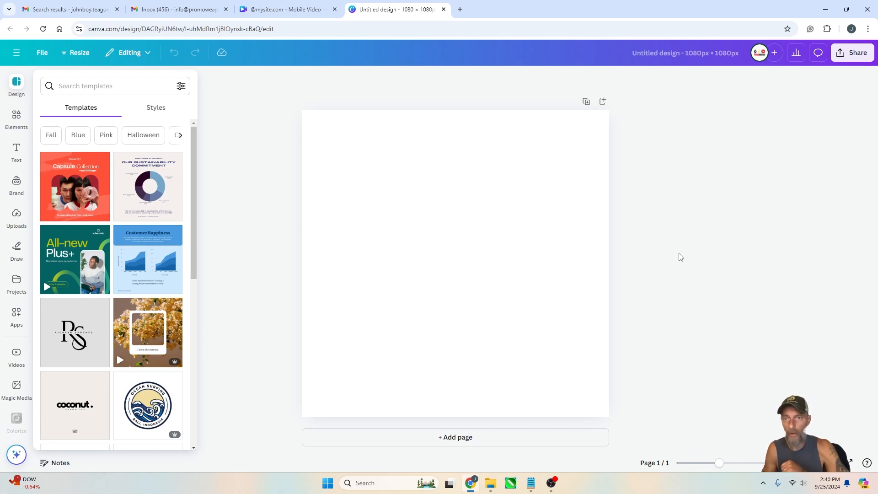
Search the elements for Viking Helmet graphics and add a black horned helmet graphic to the page
left_click(16, 118)
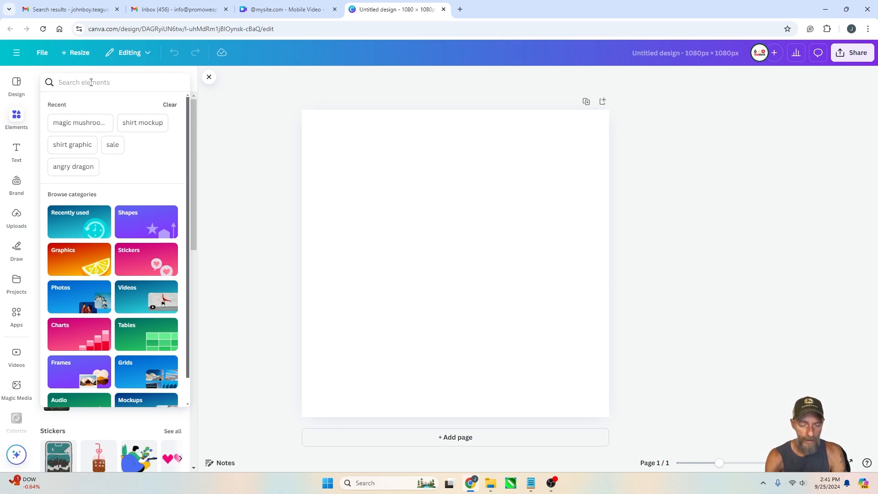
type("Viking Helmet")
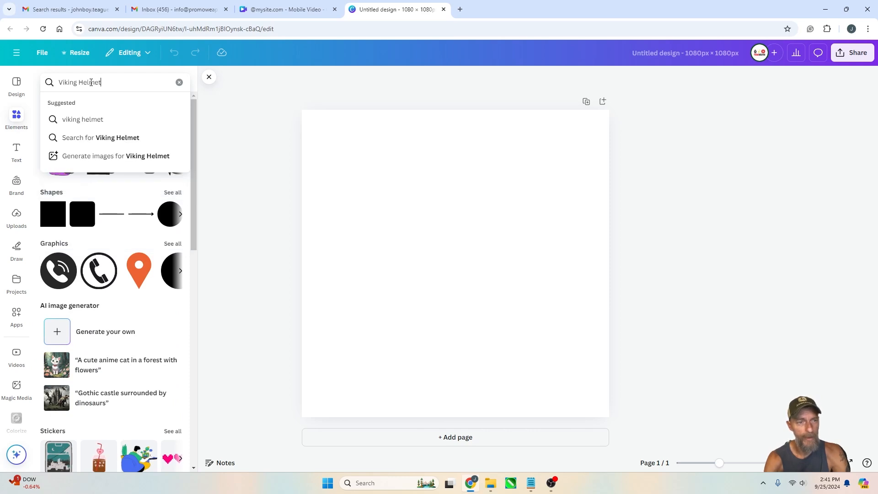
key("Return")
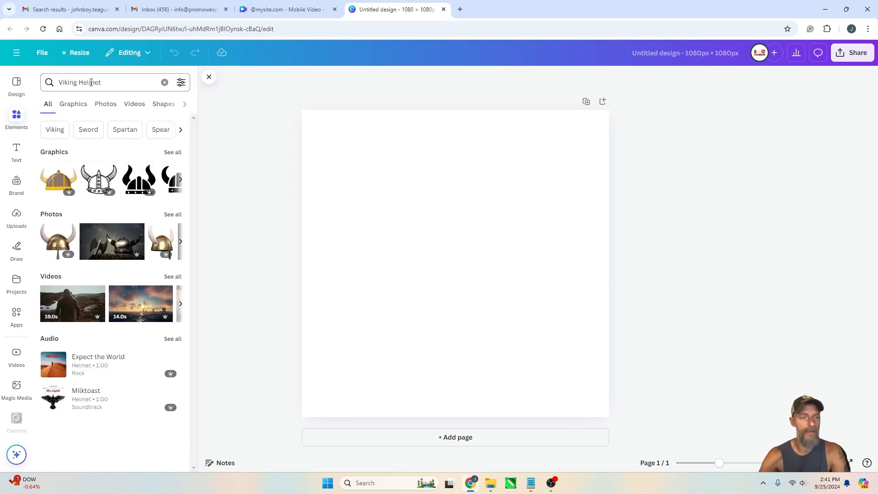
left_click(172, 152)
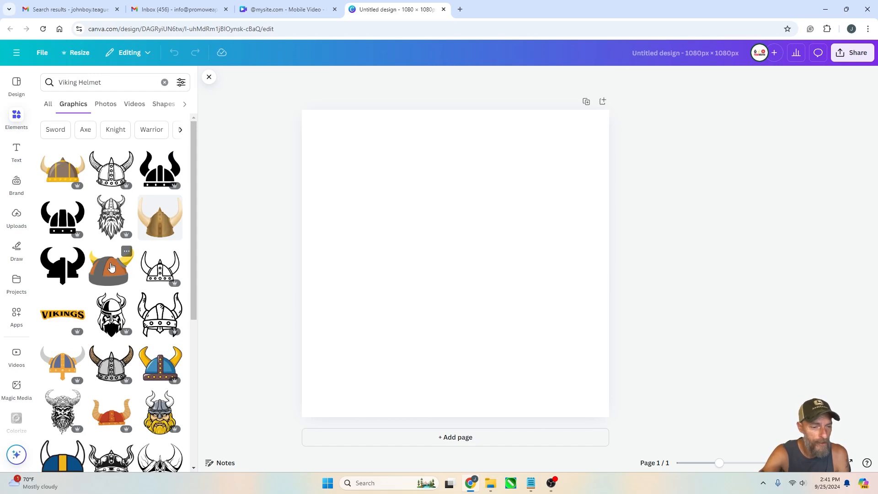
scroll(112, 266, "down", 3)
scroll(115, 275, "down", 3)
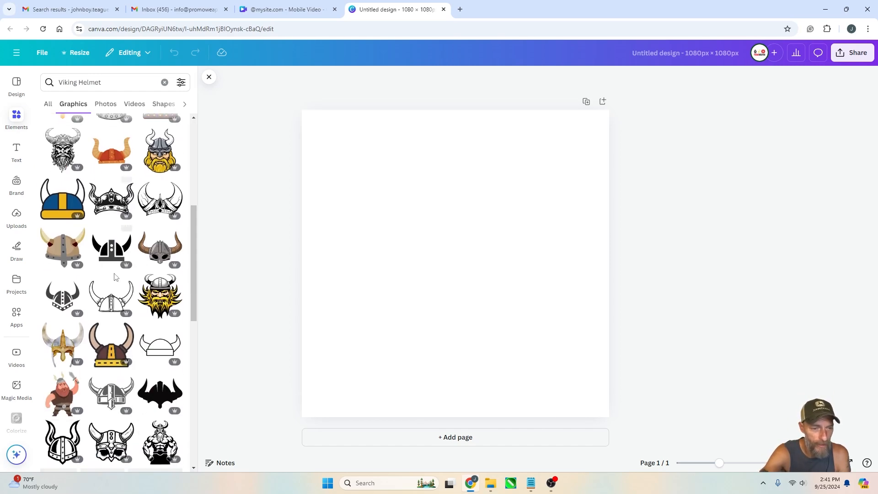
left_click(115, 210)
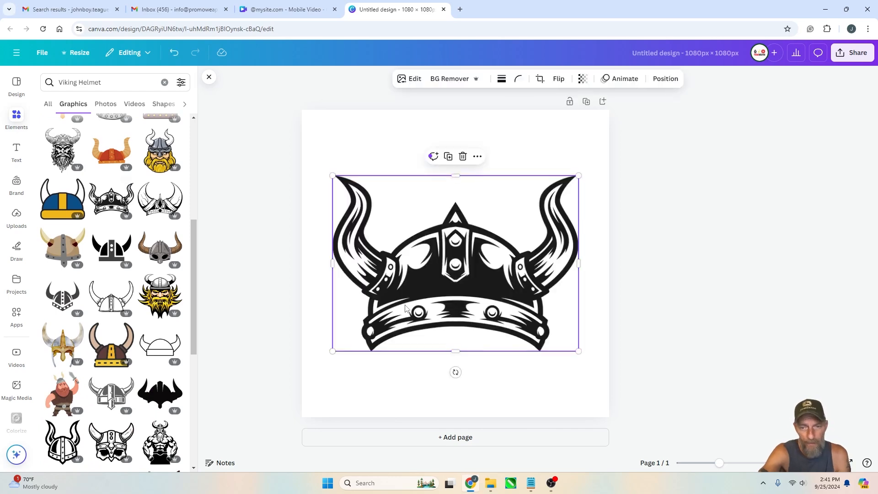
Move the black helmet graphic higher on the page
left_click(752, 273)
left_click(526, 293)
left_click_drag(526, 292, 523, 263)
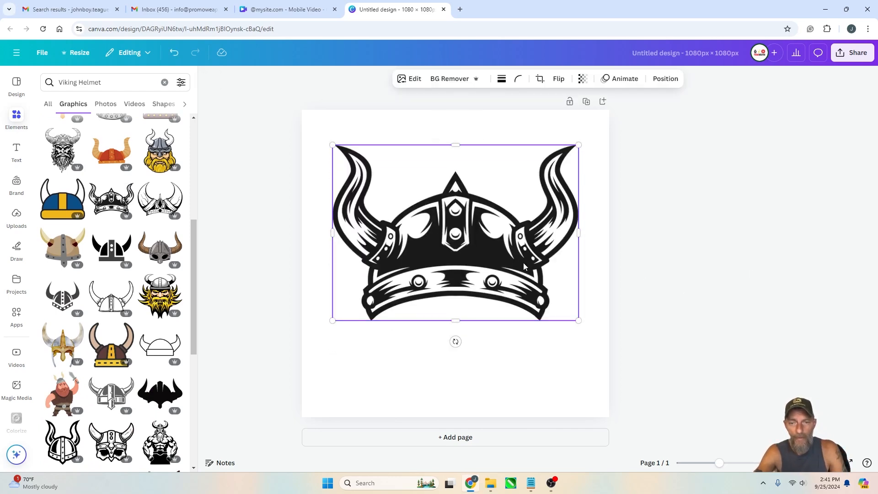
left_click(743, 273)
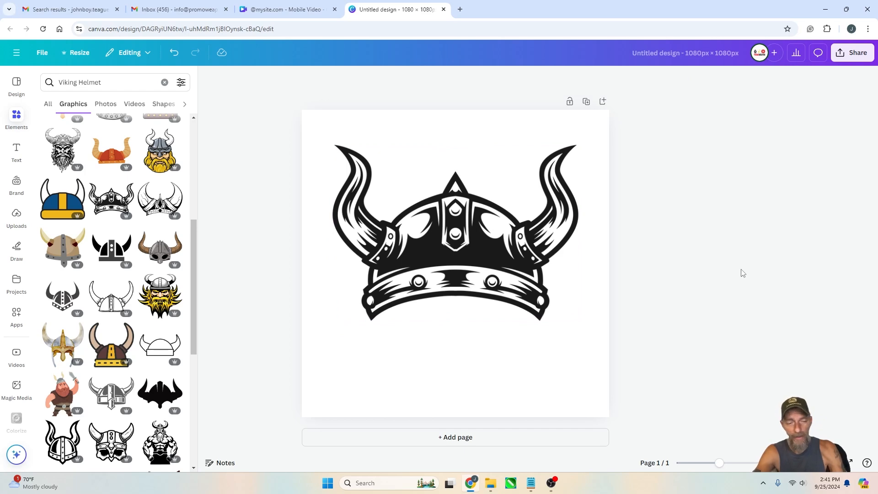
left_click(471, 244)
left_click_drag(471, 243, 470, 228)
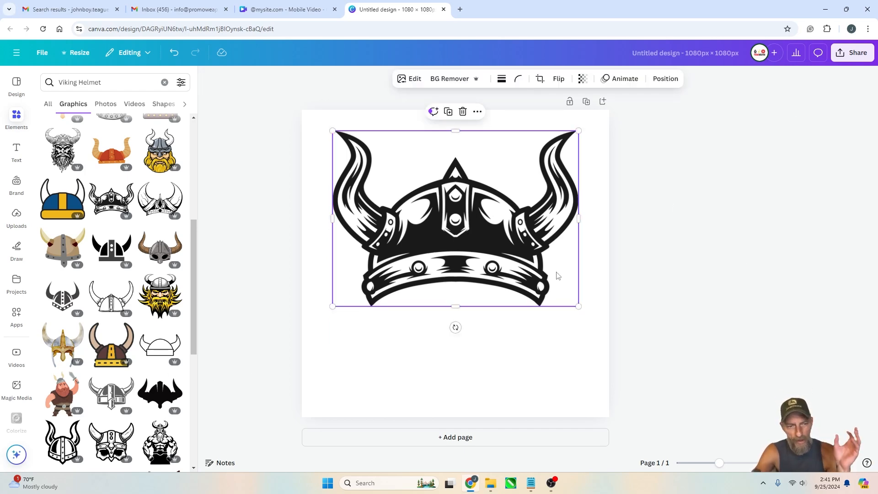
left_click(709, 225)
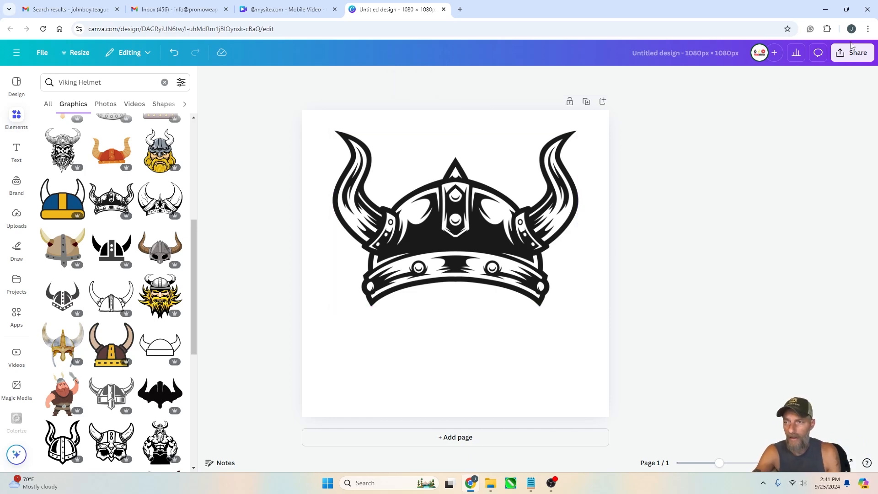
Try to download the design as a PDF Print file
left_click(852, 51)
left_click(714, 234)
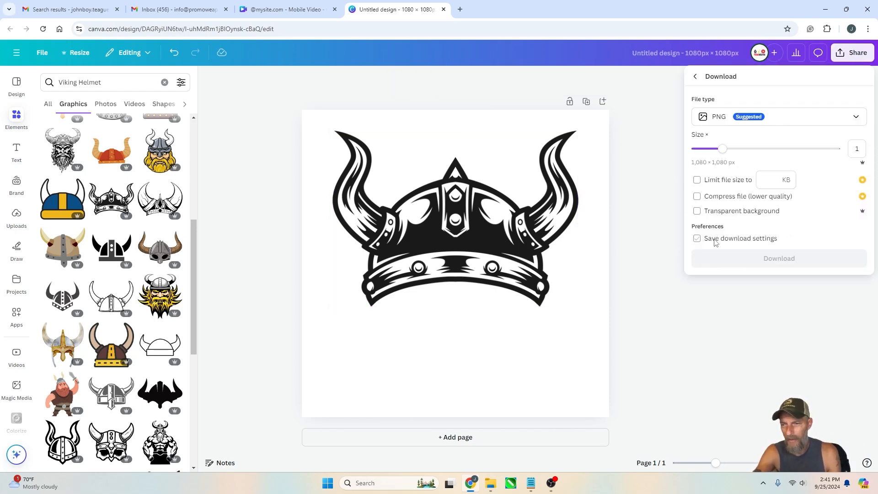
left_click(757, 123)
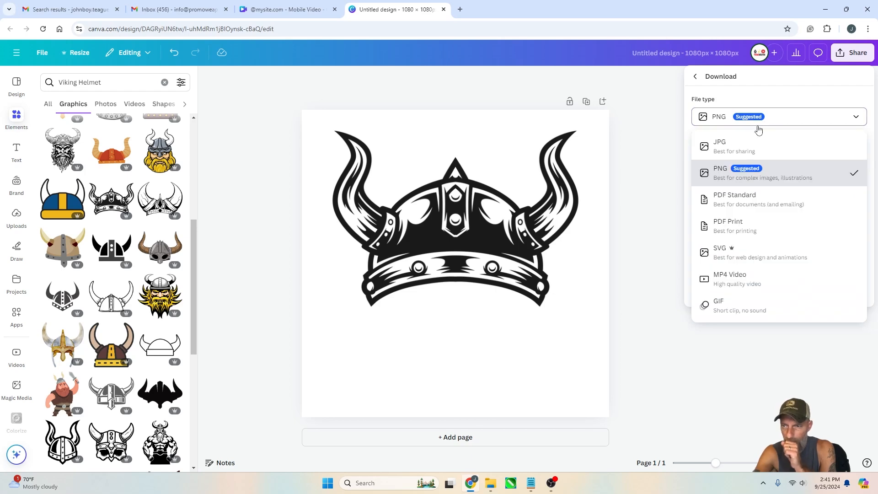
left_click(759, 231)
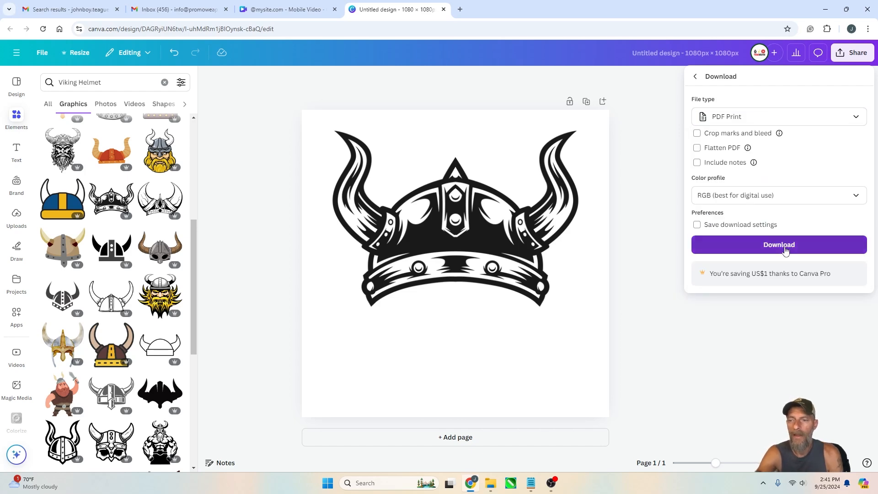
left_click(785, 250)
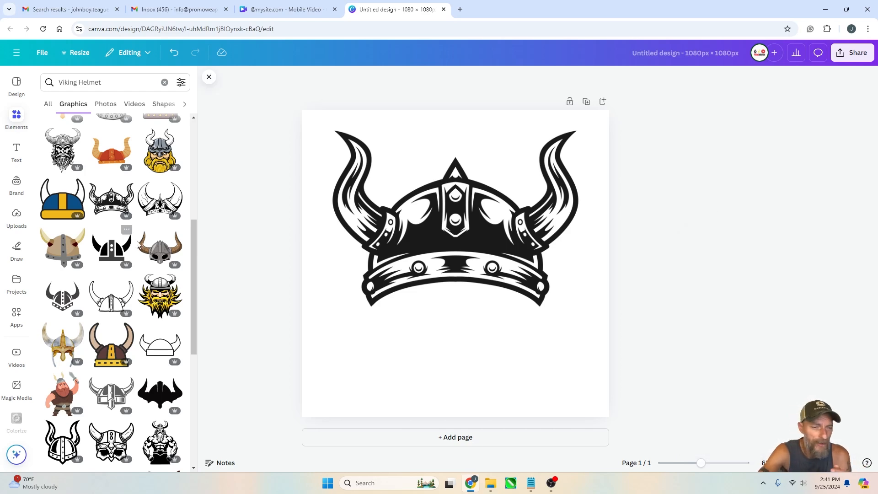
Add an outlined Viking helmet graphic and place it below the black helmet
left_click(152, 361)
left_click_drag(455, 242, 435, 357)
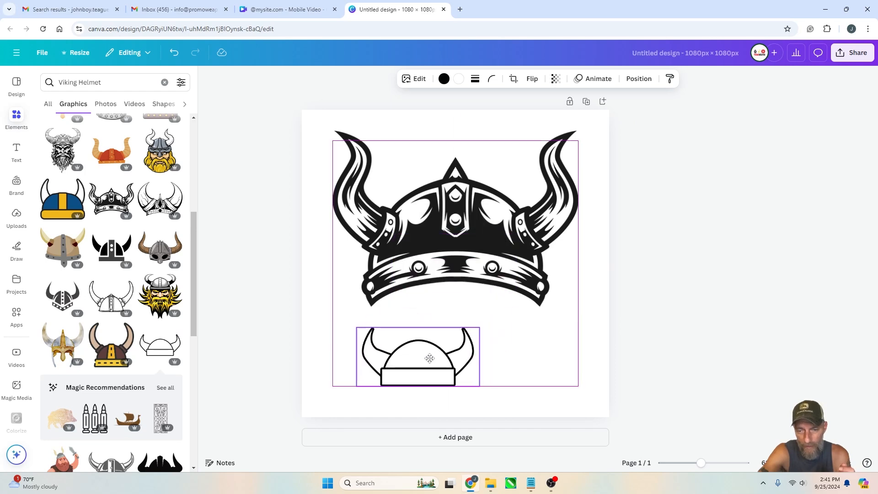
left_click(666, 309)
Download the design as a PDF Print file
left_click(856, 57)
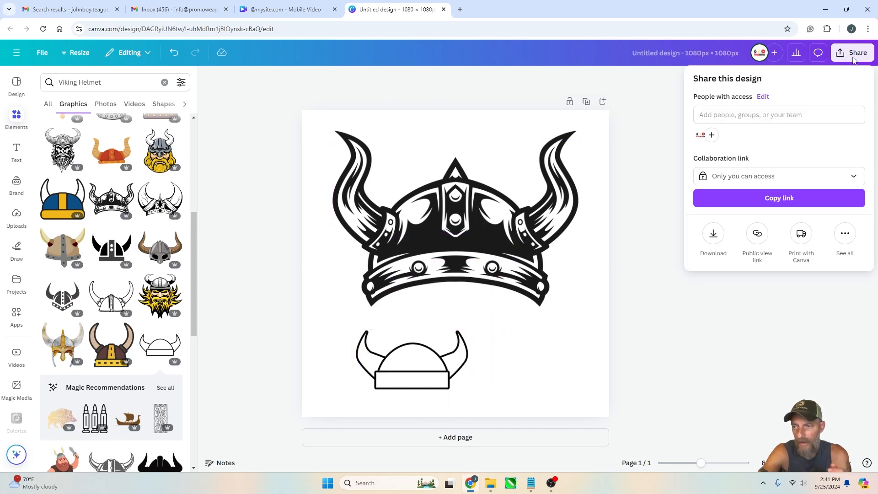
left_click(713, 234)
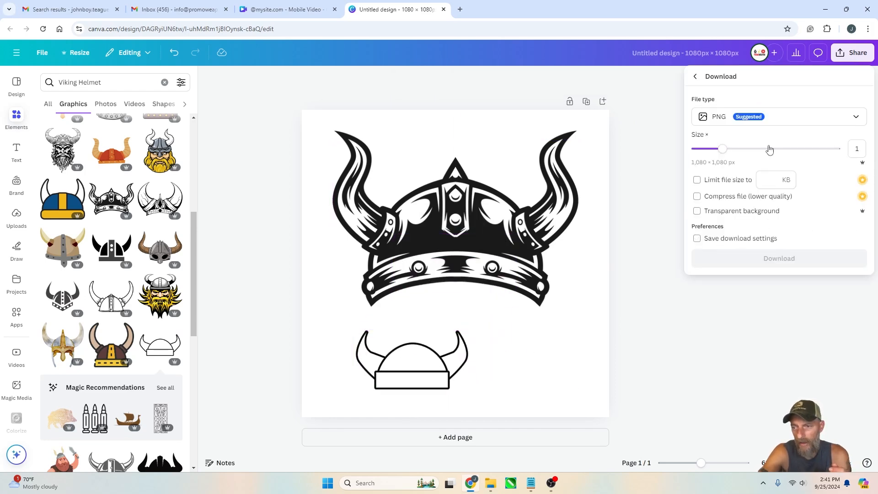
left_click(778, 117)
left_click(729, 228)
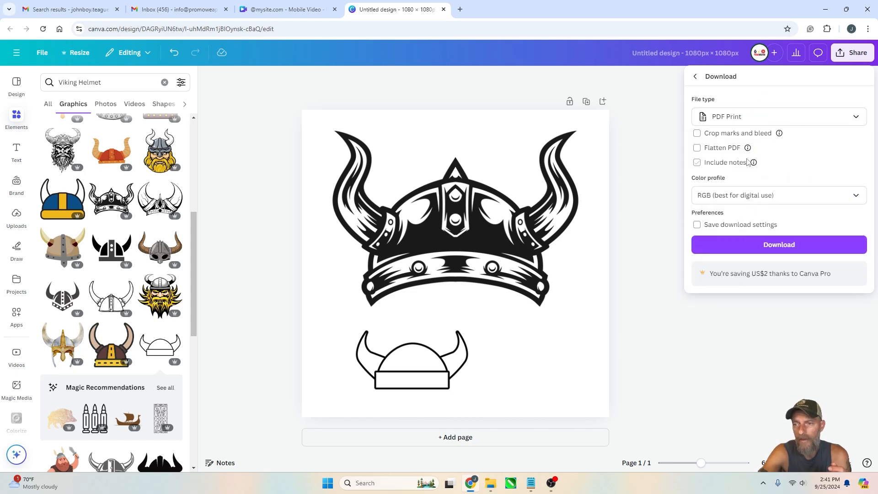
left_click(752, 247)
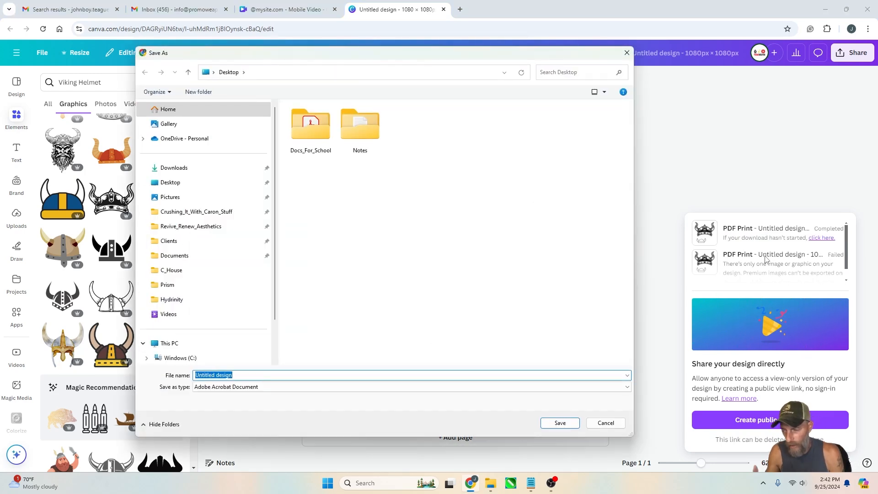
Save the PDF to the Desktop with the file name Viking_Helmet
left_click_drag(441, 58, 471, 62)
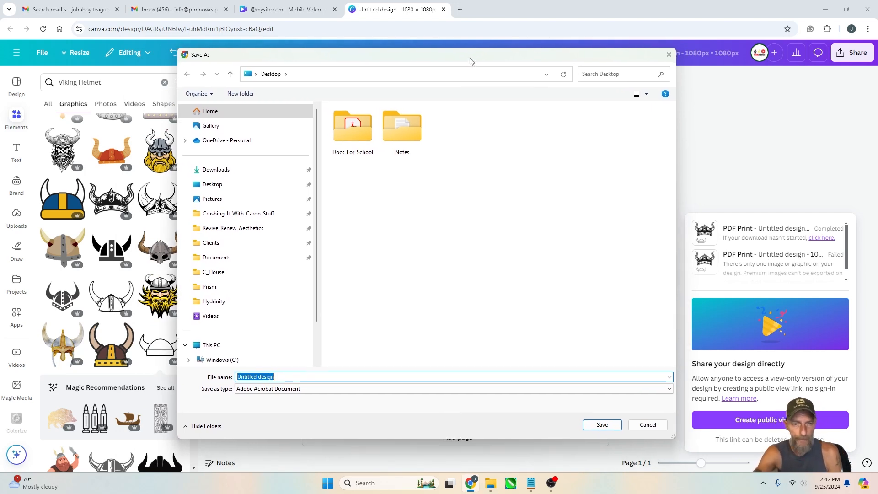
left_click_drag(471, 61, 461, 59)
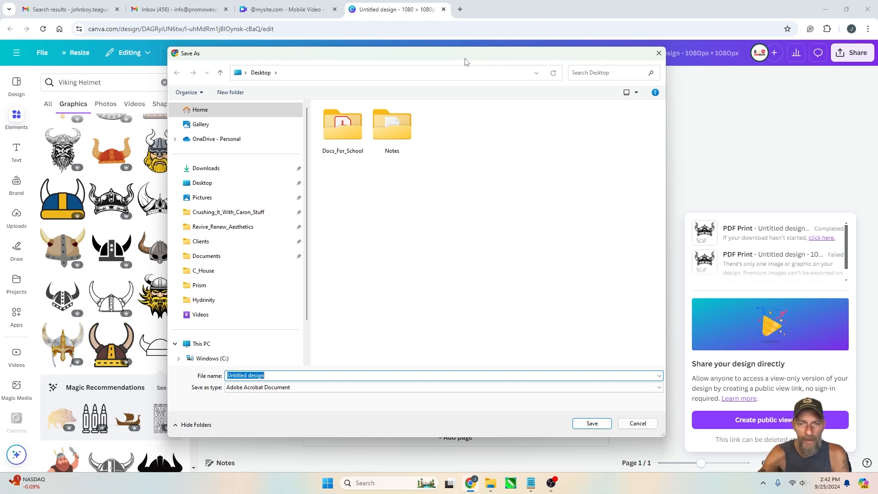
left_click_drag(463, 61, 465, 63)
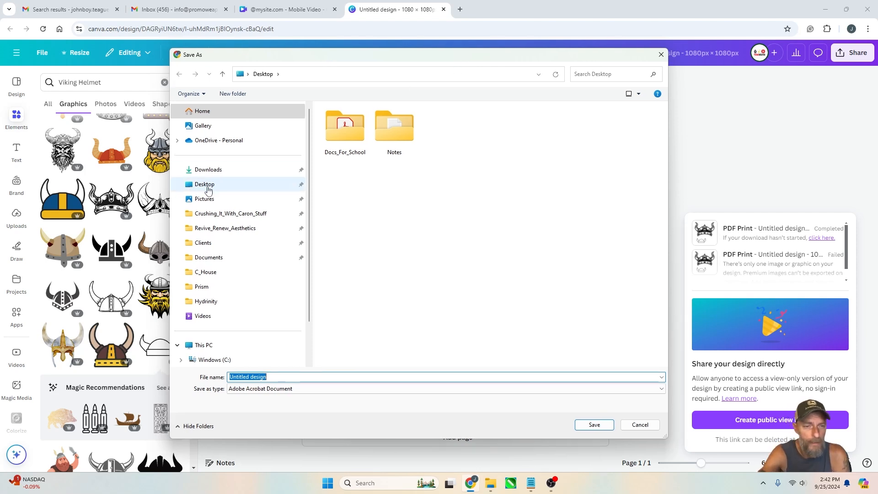
left_click_drag(524, 60, 546, 74)
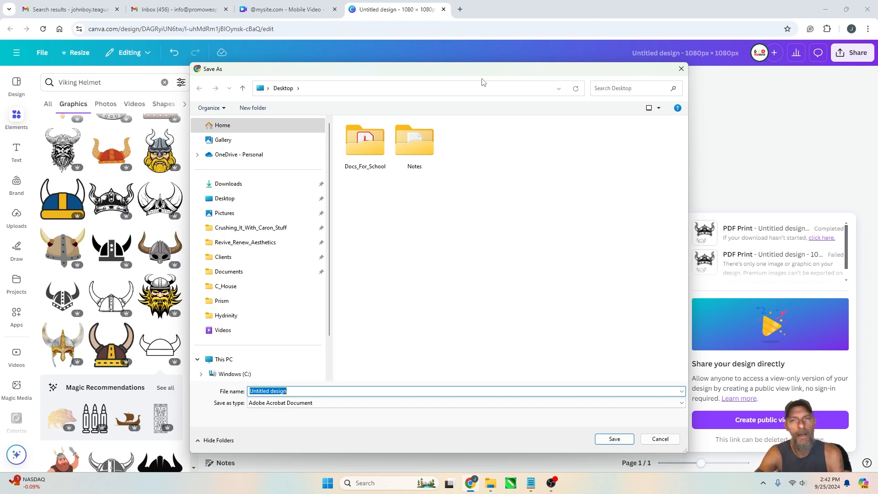
left_click(224, 198)
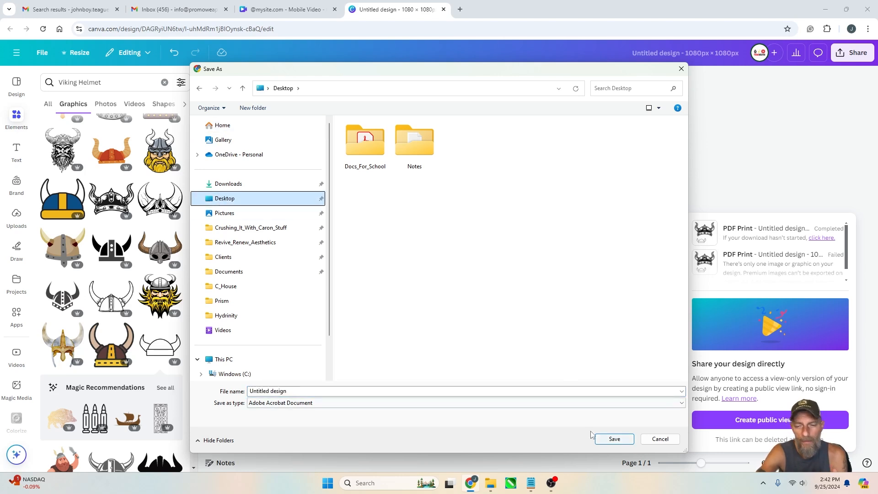
left_click(314, 392)
type("Viking Helmet")
key("BackSpace")
key("BackSpace")
key("BackSpace")
key("BackSpace")
key("BackSpace")
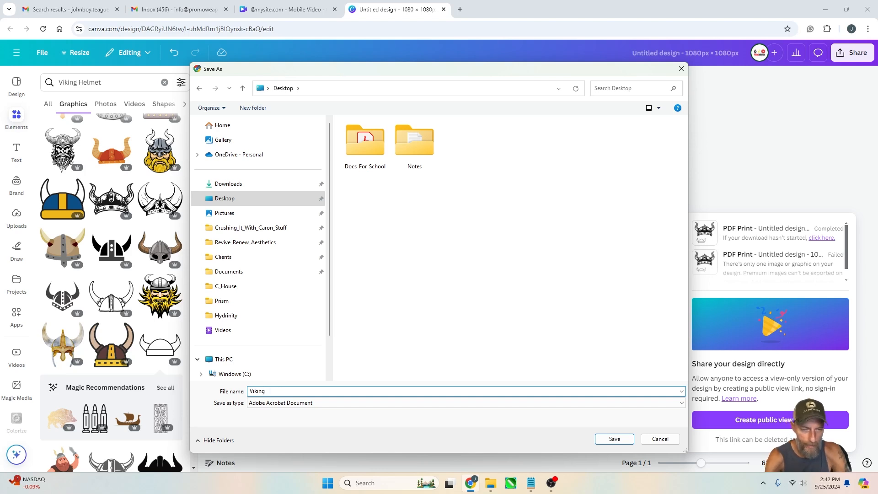
type("_Helmet")
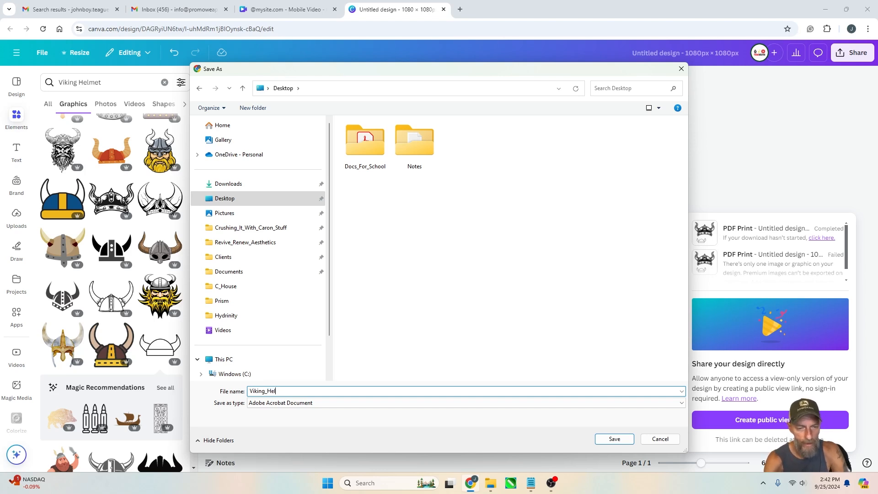
left_click(614, 439)
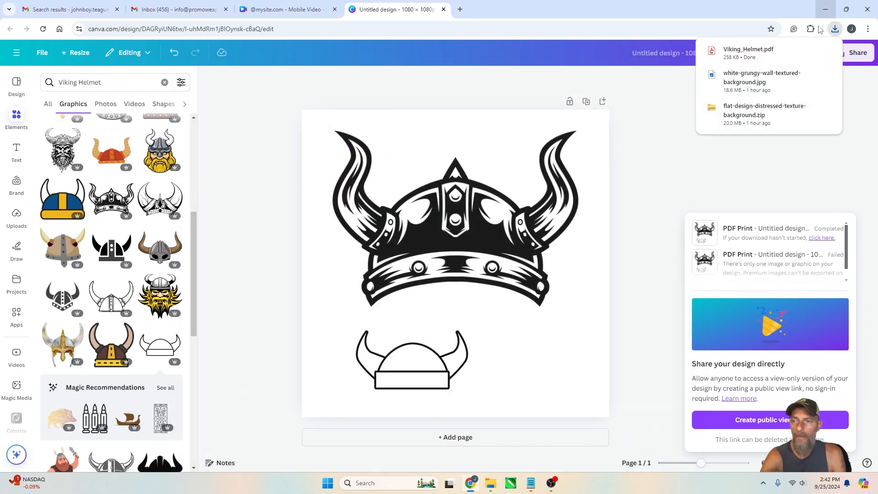
Open the saved Viking_Helmet PDF from its folder and inspect it
left_click(810, 52)
double_click(530, 209)
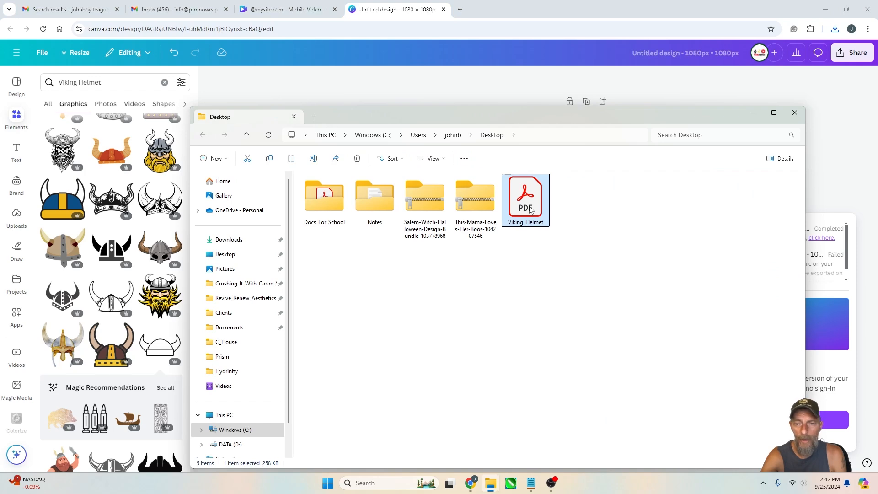
right_click(450, 199)
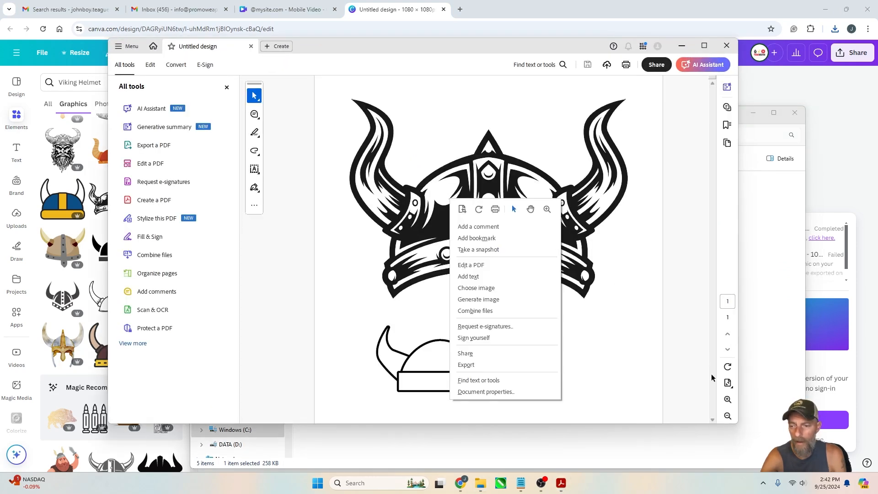
left_click(727, 399)
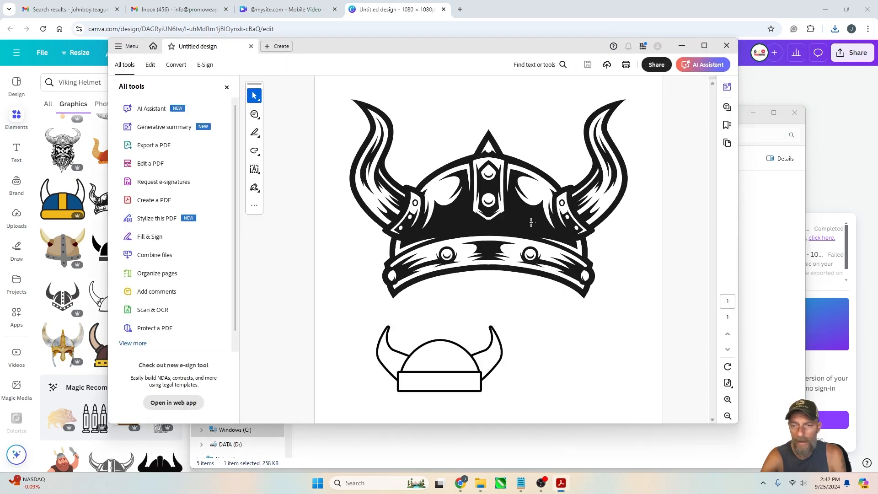
Zoom in closely on the PDF's helmet artwork to inspect its print quality
left_click_drag(517, 225, 573, 277)
left_click(725, 399)
left_click(724, 399)
left_click(723, 399)
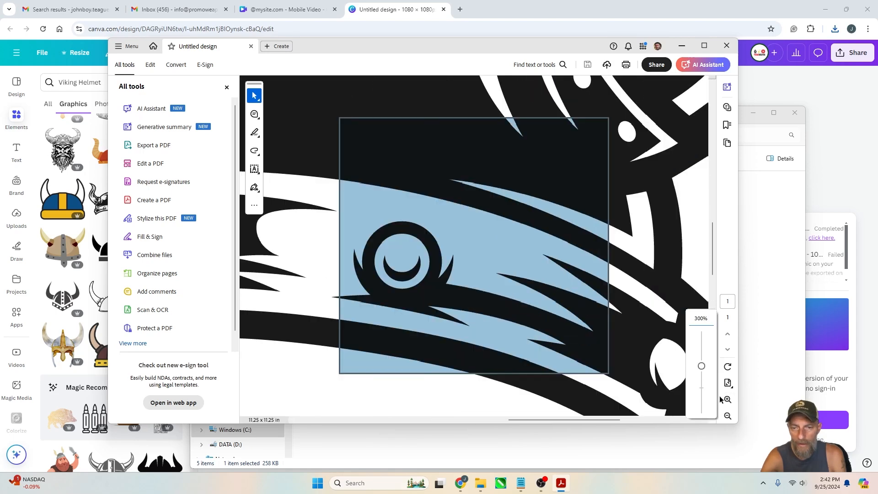
left_click(654, 250)
left_click(684, 238)
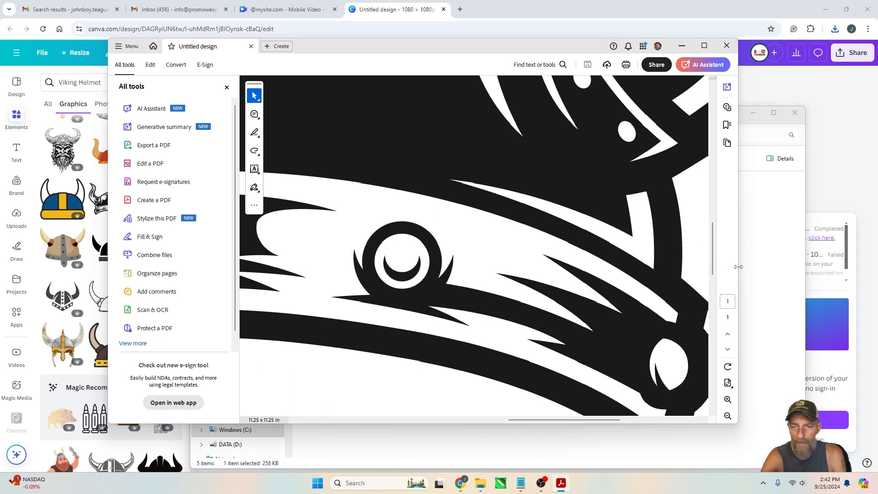
Close the PDF viewer and the Desktop folder window and dismiss the download panel to return to the design
left_click(726, 46)
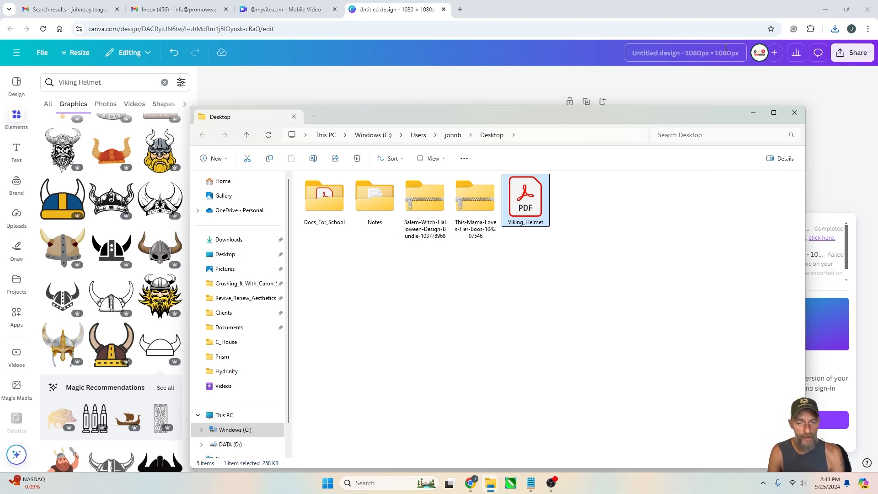
left_click_drag(709, 114, 678, 68)
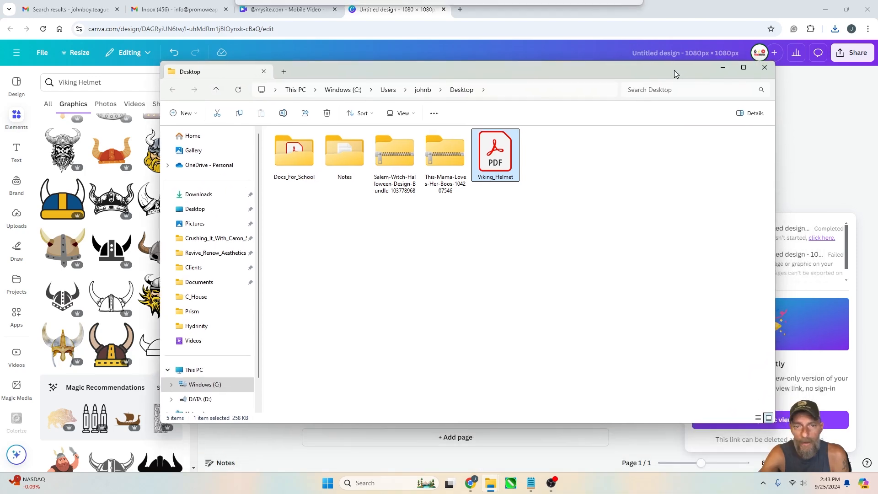
left_click(764, 68)
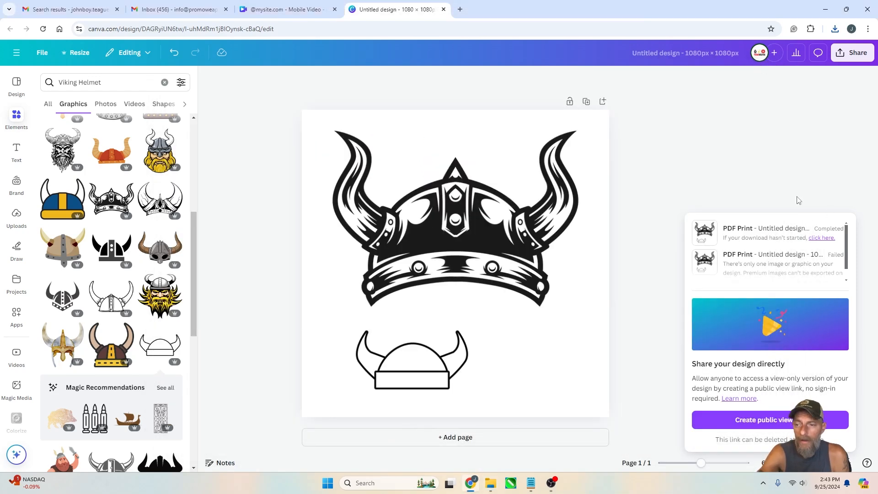
left_click(769, 180)
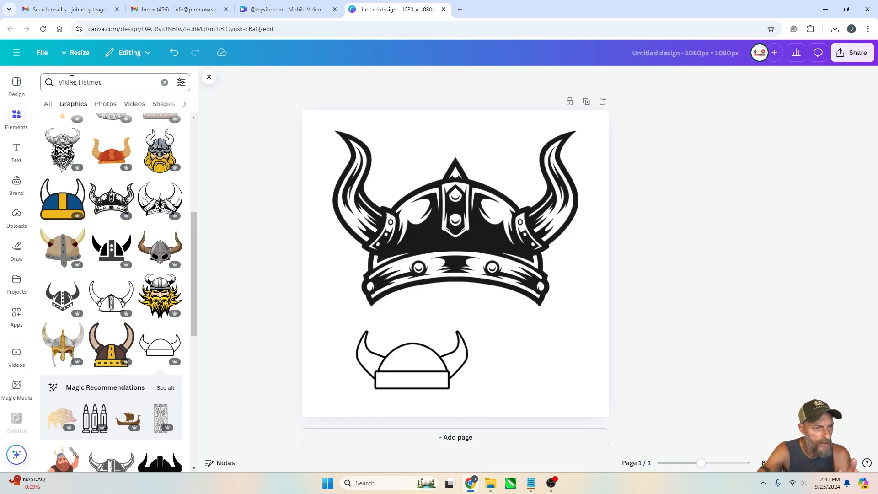
left_click(110, 81)
key("Escape")
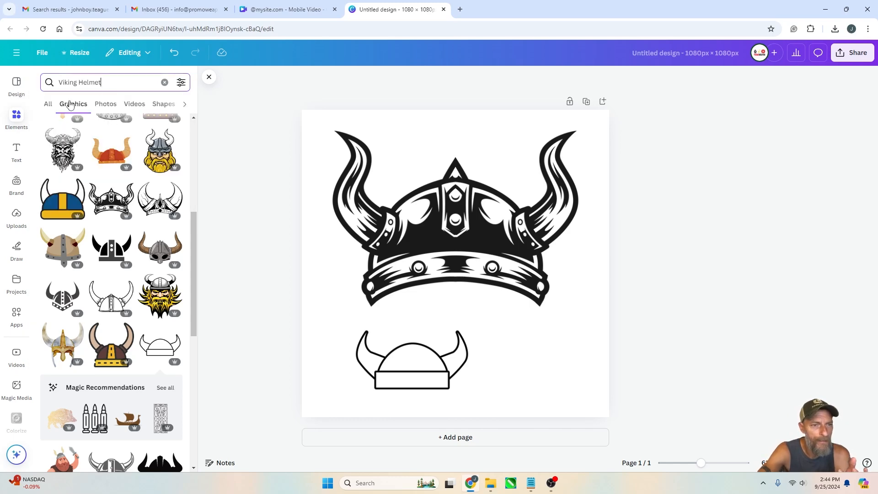
left_click(49, 105)
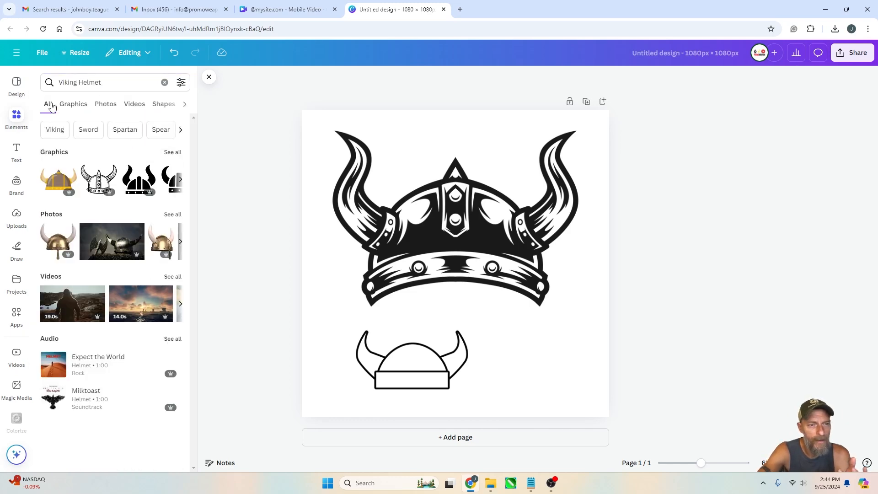
left_click(108, 83)
key("ctrl+a")
key("BackSpace")
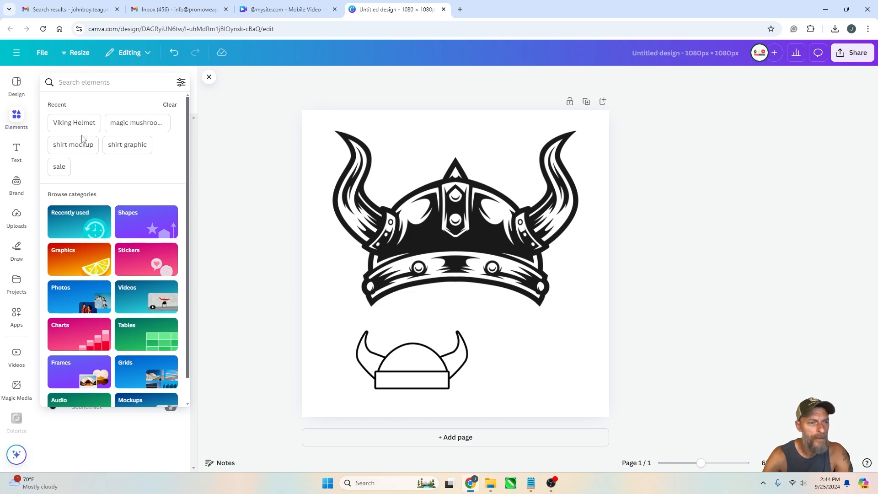
left_click(55, 124)
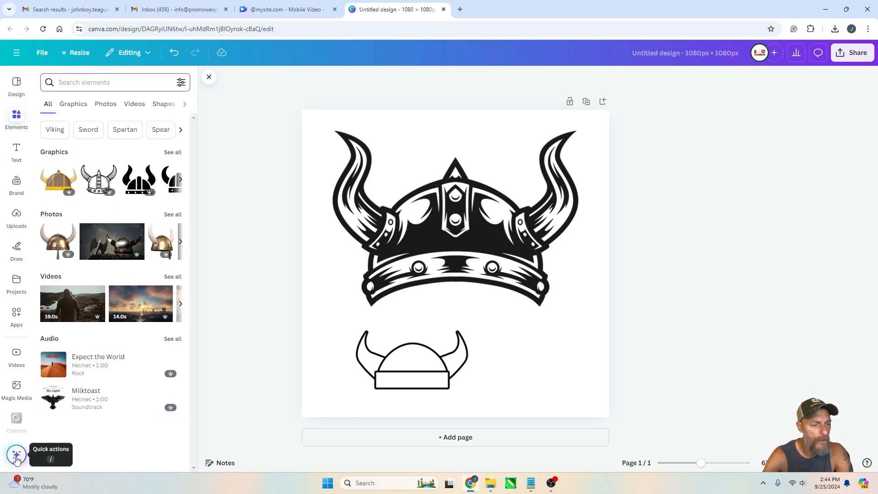
Open Magic Media and delete both helmet graphics from the page
left_click(16, 391)
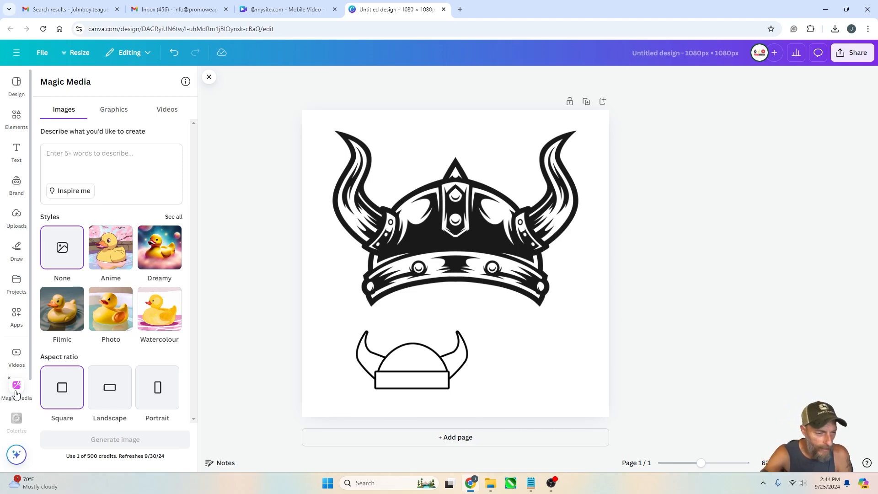
left_click(114, 168)
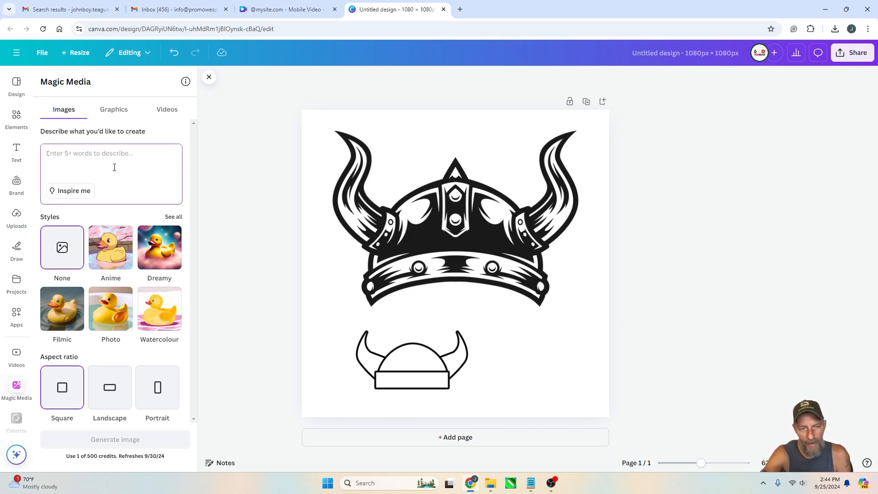
left_click(457, 215)
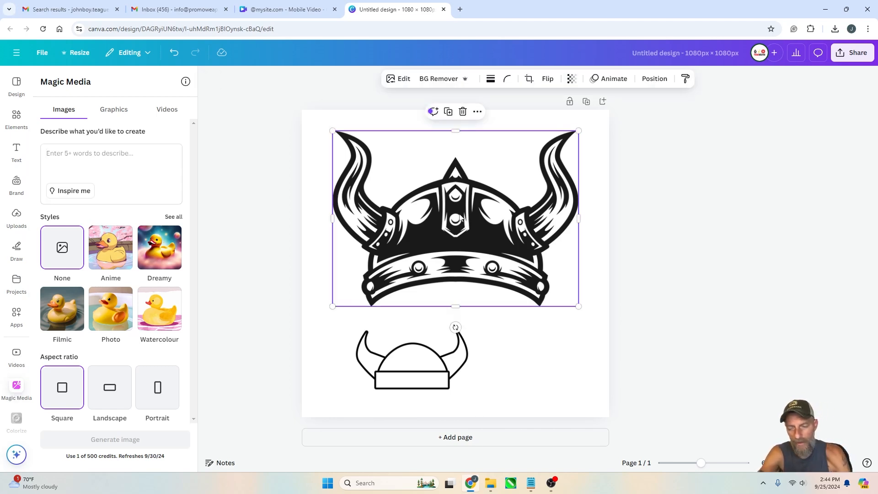
key("Delete")
left_click(418, 335)
key("Delete")
Generate images in Magic Media with the prompt "a shiny viking helmet"
left_click(105, 158)
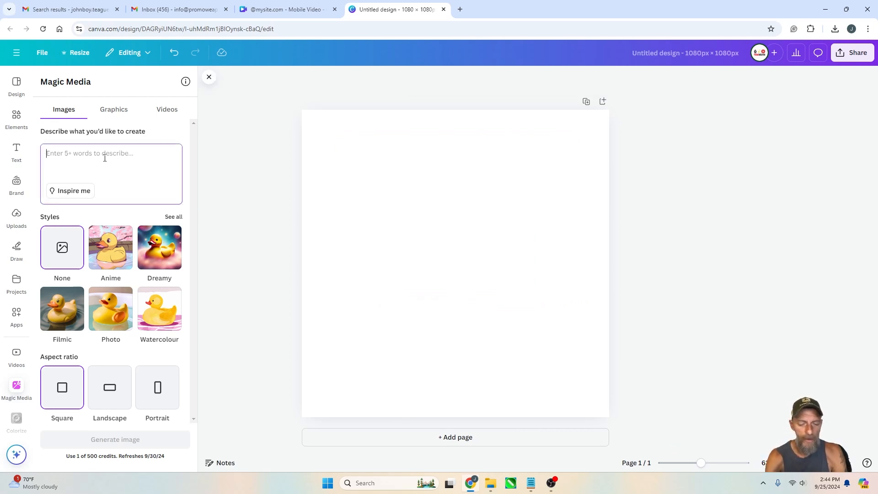
type("a shiny")
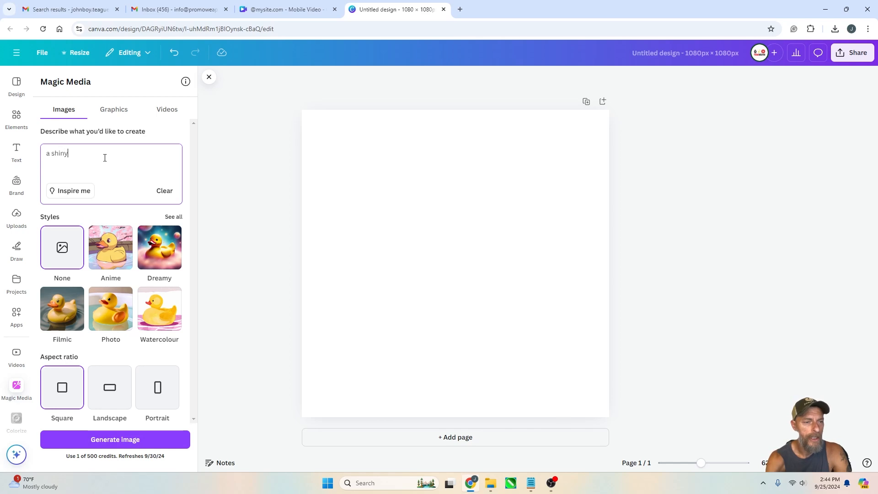
type(" viking he")
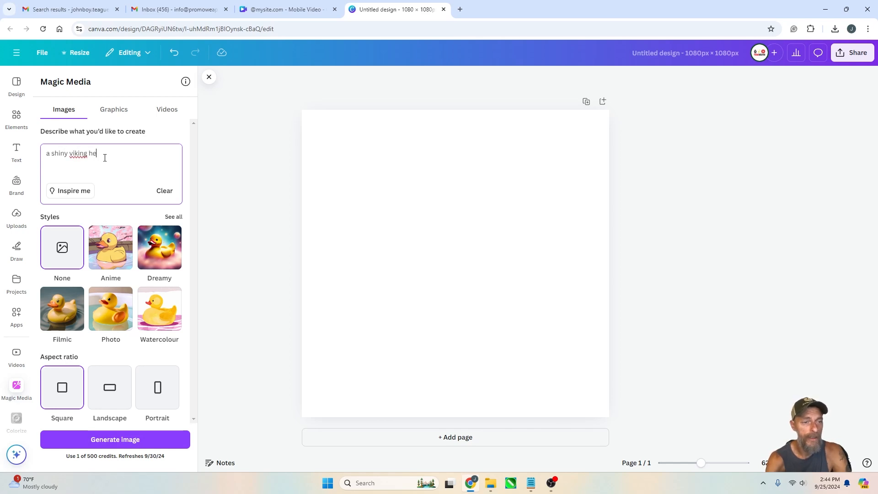
type("lmet")
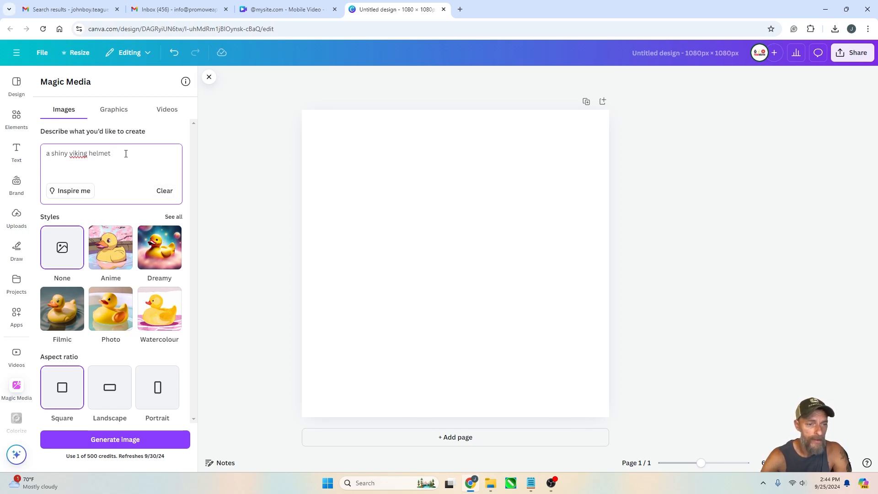
left_click(130, 441)
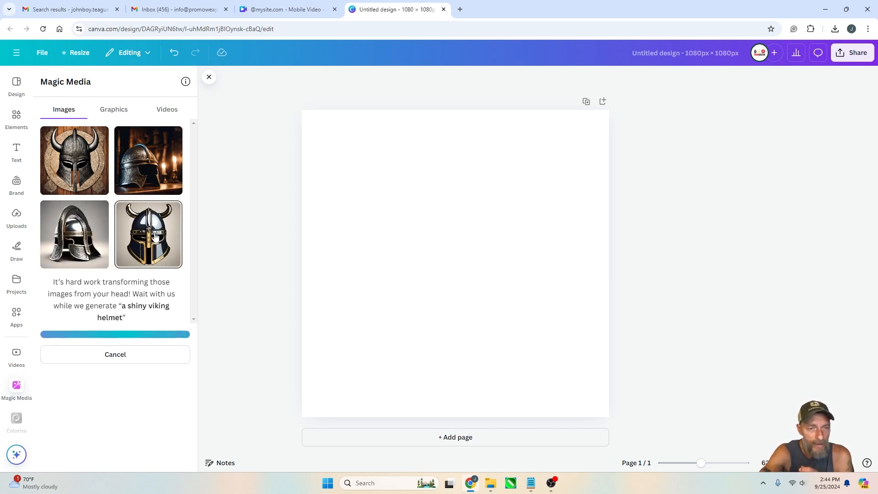
left_click(155, 236)
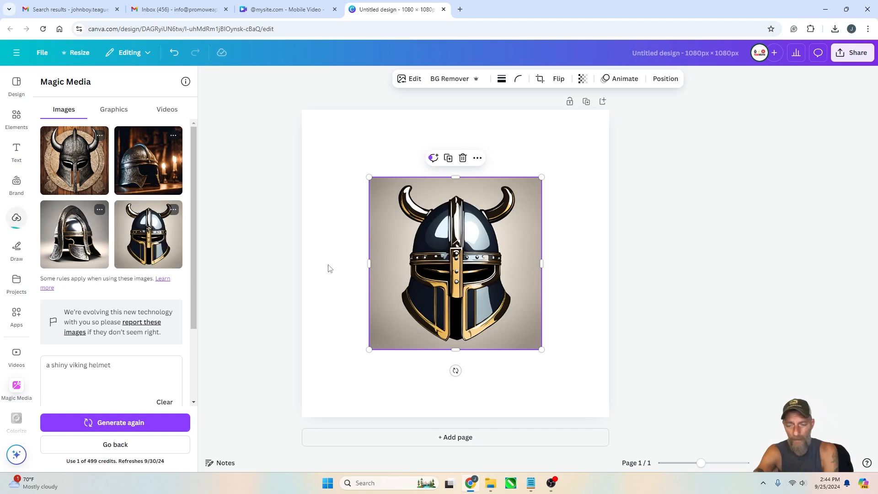
left_click_drag(542, 177, 610, 112)
left_click_drag(369, 349, 297, 414)
left_click(293, 413)
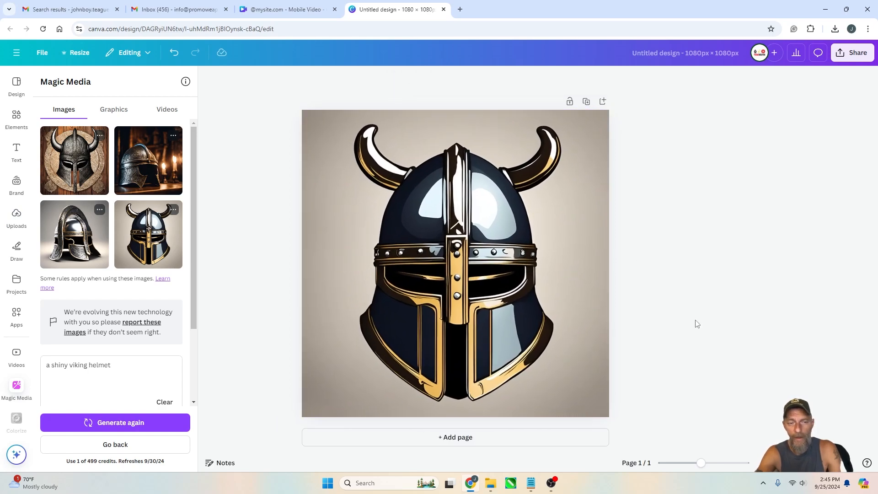
left_click(584, 231)
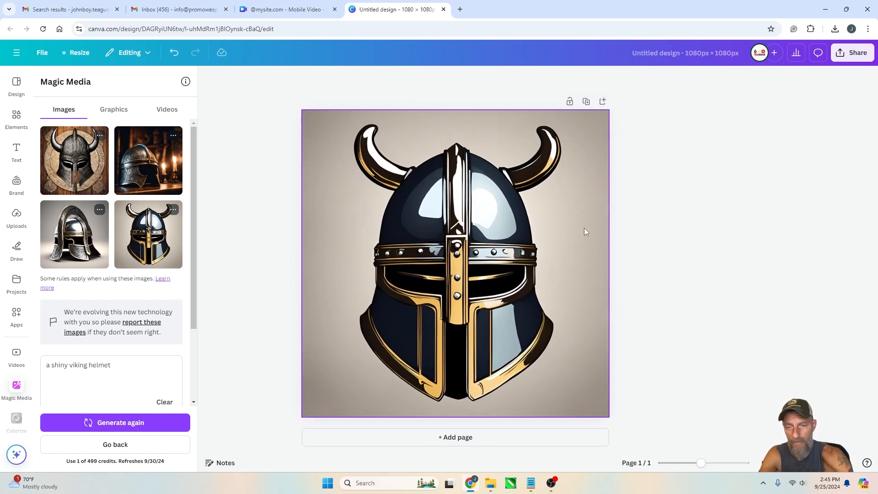
key("Delete")
Insert the candle-lit helmet image and enlarge it to fill the whole page
left_click(148, 160)
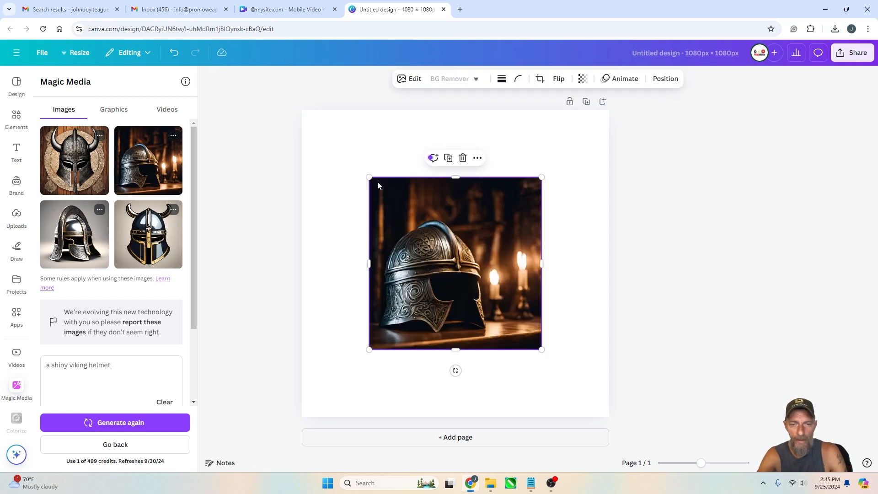
left_click_drag(370, 177, 301, 110)
left_click_drag(542, 351, 602, 422)
left_click(729, 375)
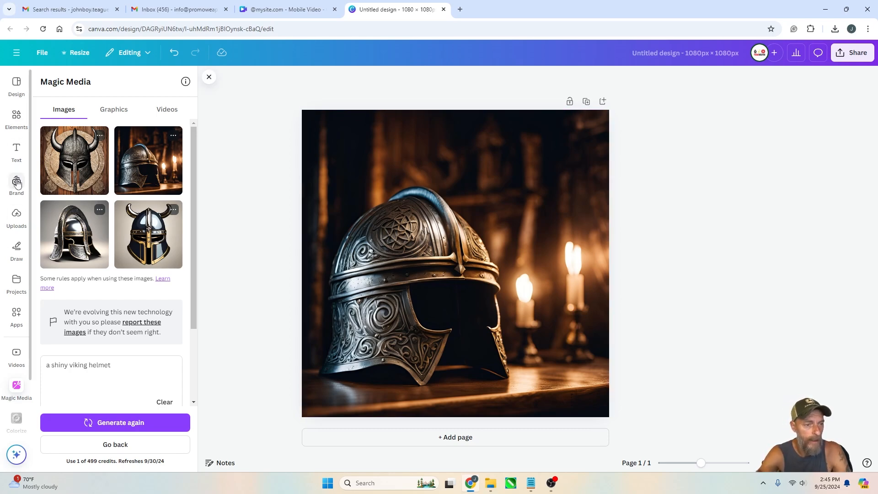
Add a heading over the image reading Vikings
left_click(17, 150)
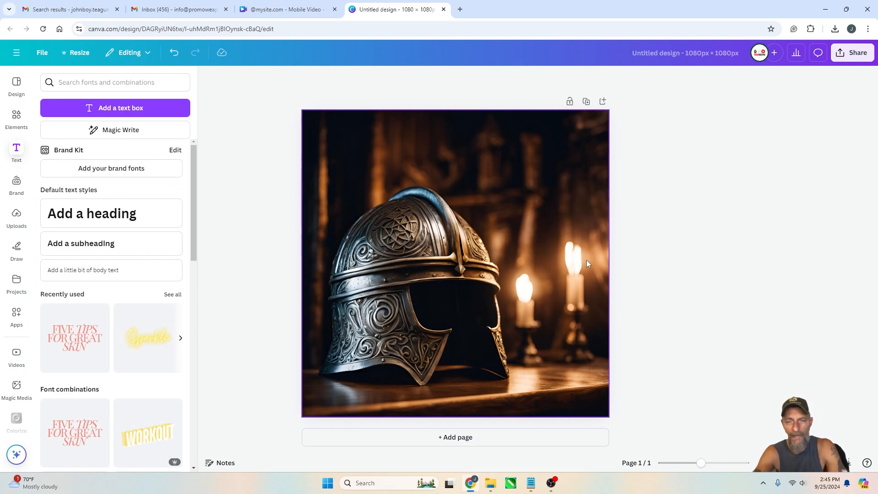
left_click(102, 82)
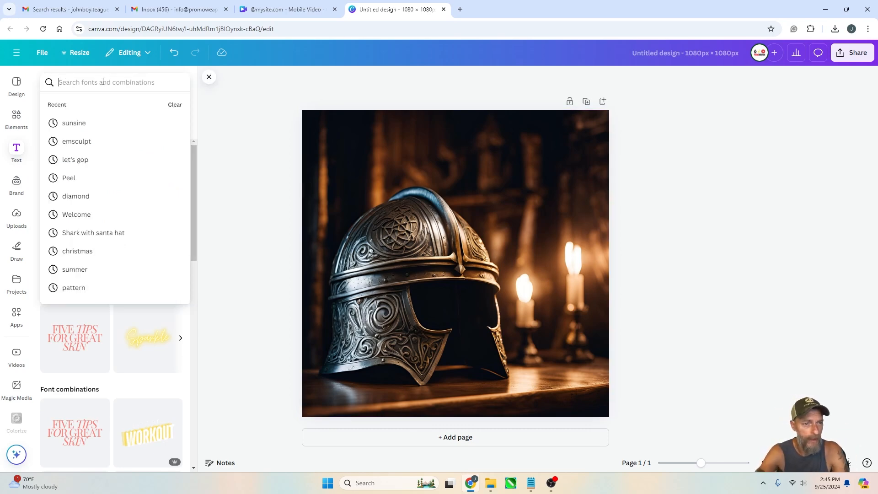
left_click(17, 153)
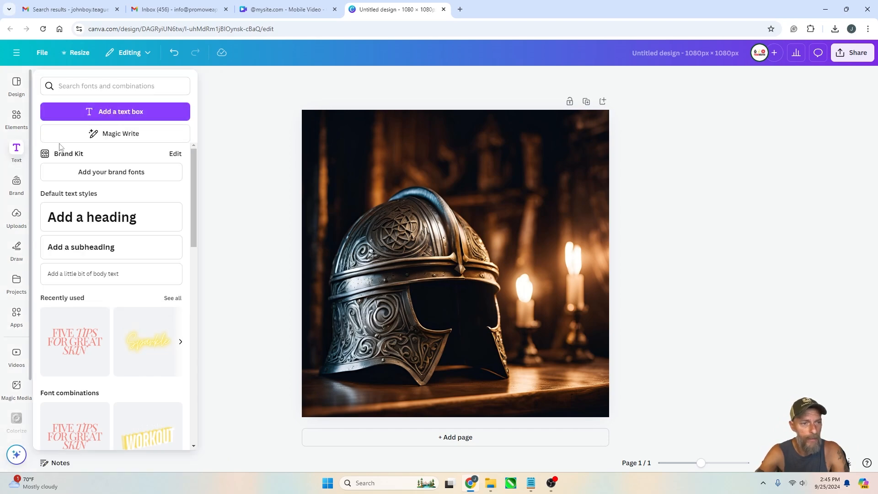
left_click(112, 218)
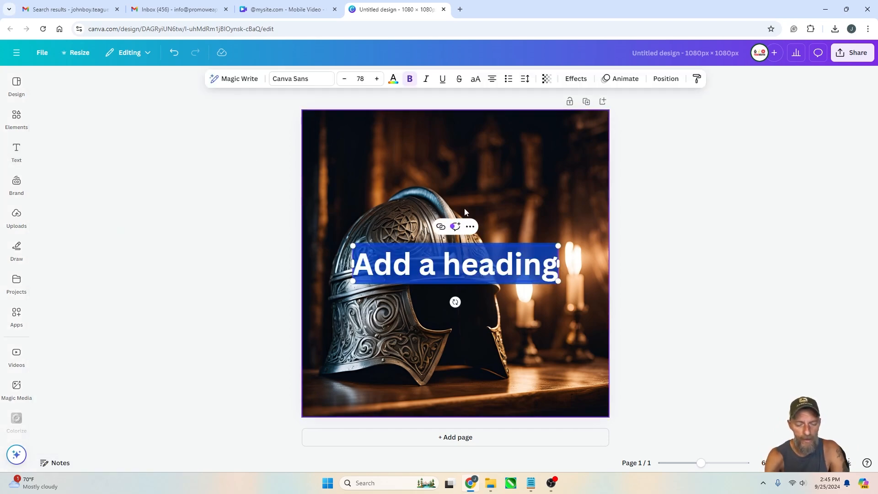
key("BackSpace")
type("Vikings")
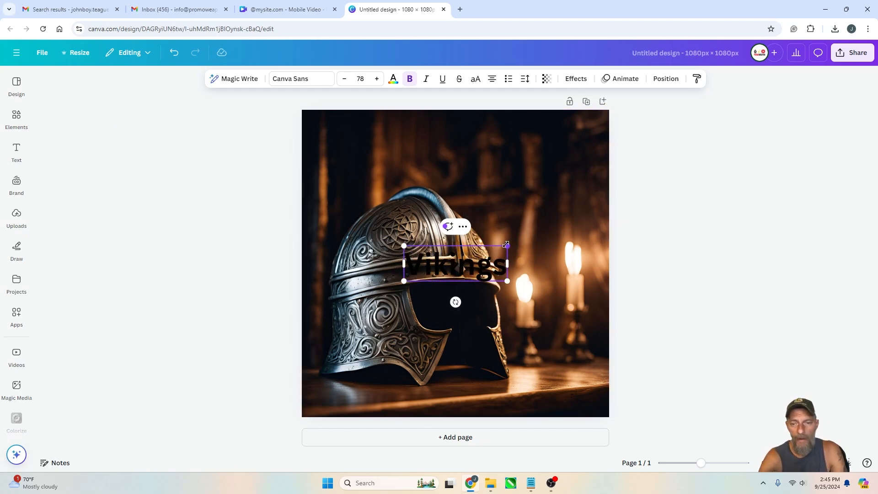
Enlarge the Vikings heading and set its text colour to white
left_click_drag(506, 244, 555, 229)
left_click(627, 239)
left_click(533, 259)
left_click(394, 80)
left_click(97, 153)
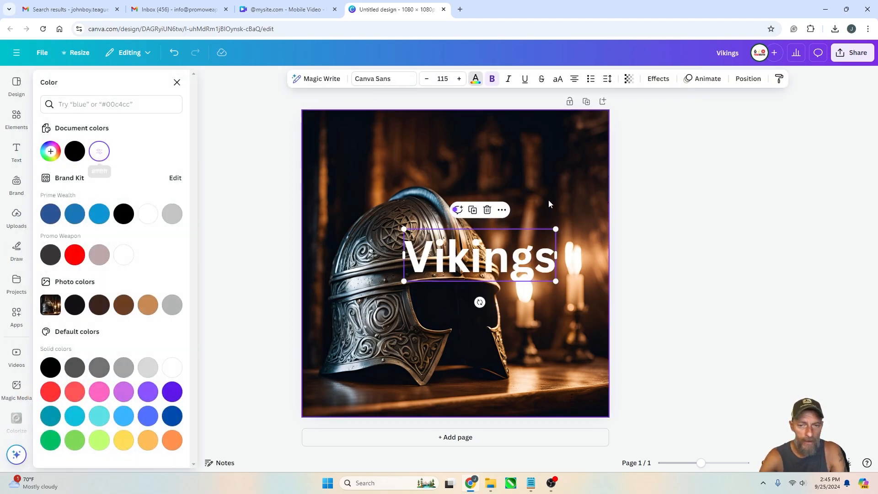
Move the heading near the top of the page and change its font to League Spartan
left_click_drag(498, 261, 484, 178)
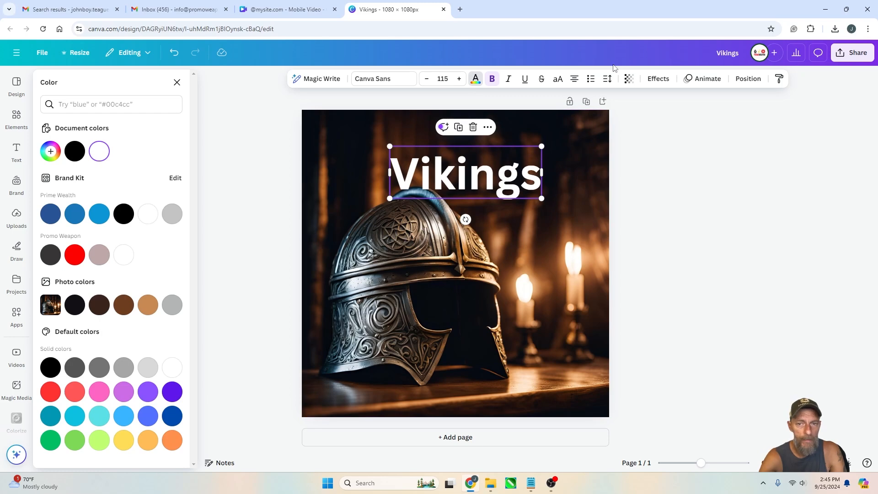
left_click(393, 81)
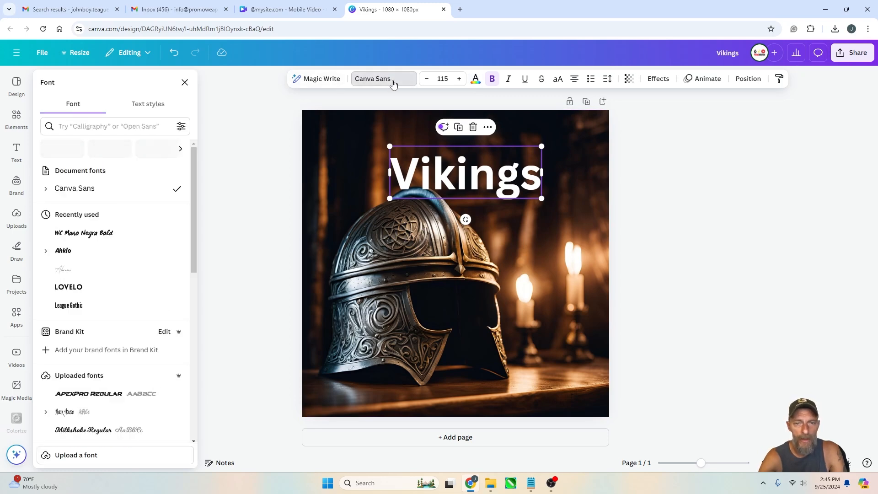
scroll(150, 235, "down", 2)
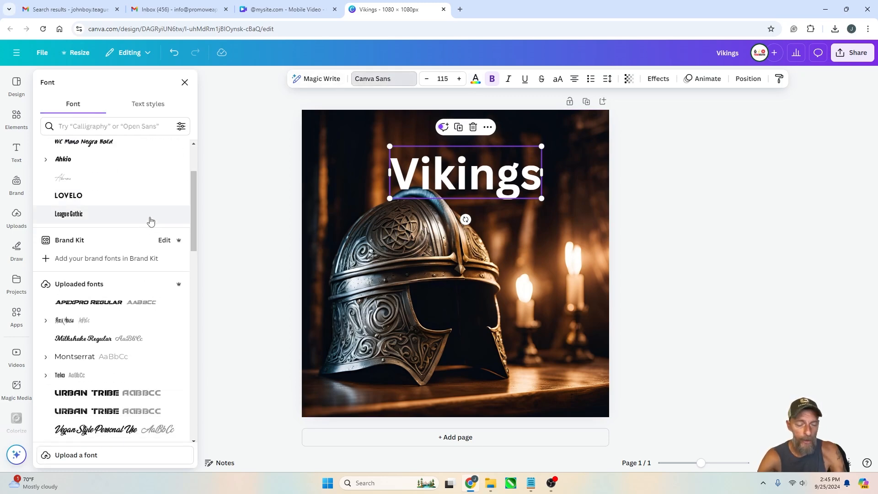
scroll(127, 242, "down", 3)
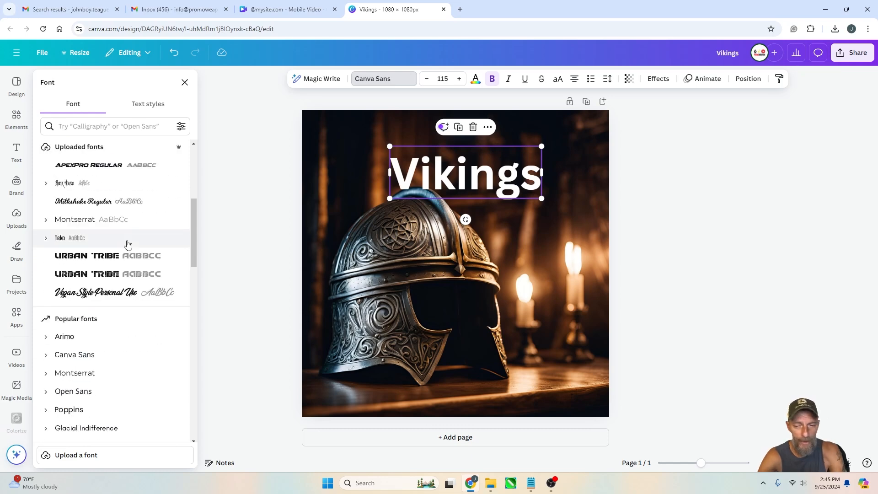
scroll(128, 242, "down", 1)
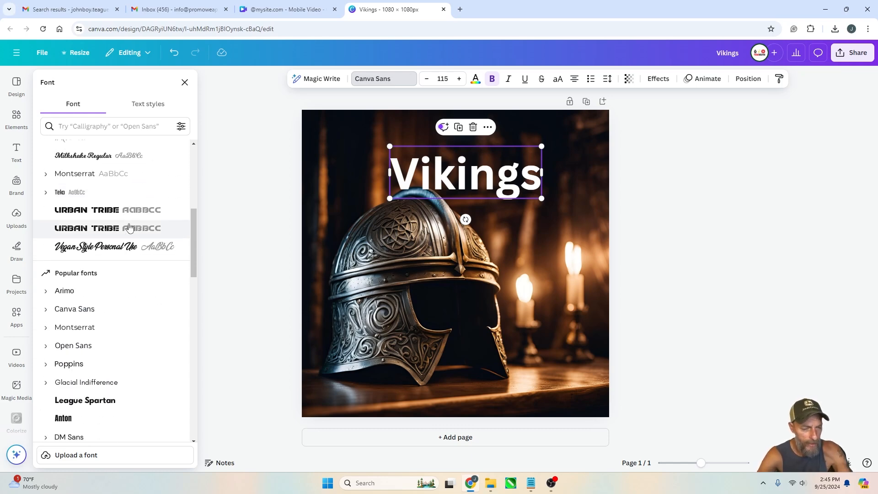
scroll(128, 234, "down", 3)
left_click(108, 264)
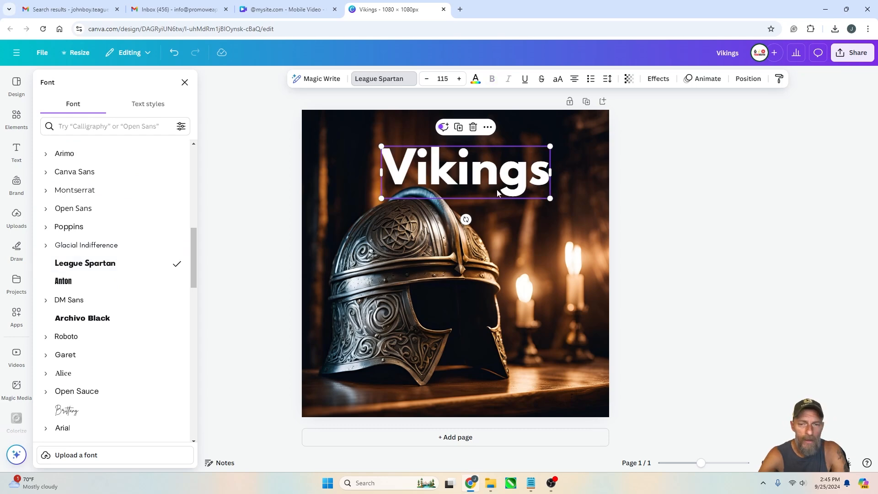
Set the heading to uppercase and center it horizontally near the top of the page
left_click_drag(503, 173, 456, 171)
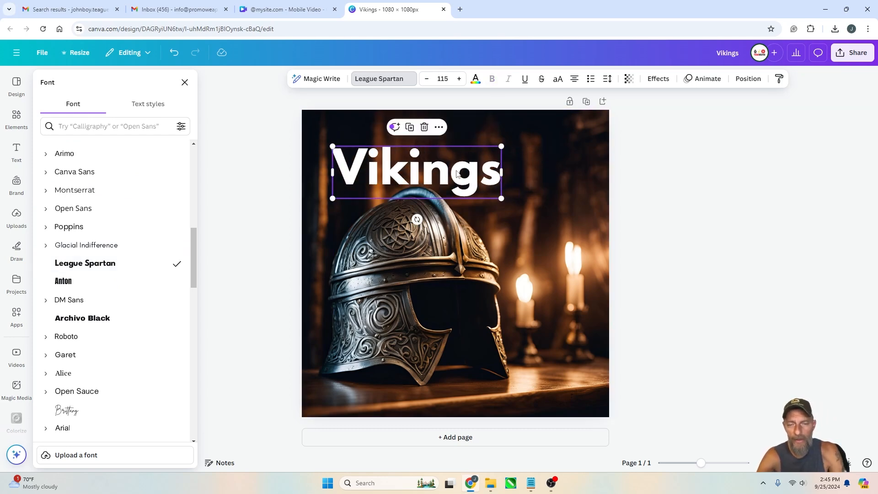
left_click(557, 79)
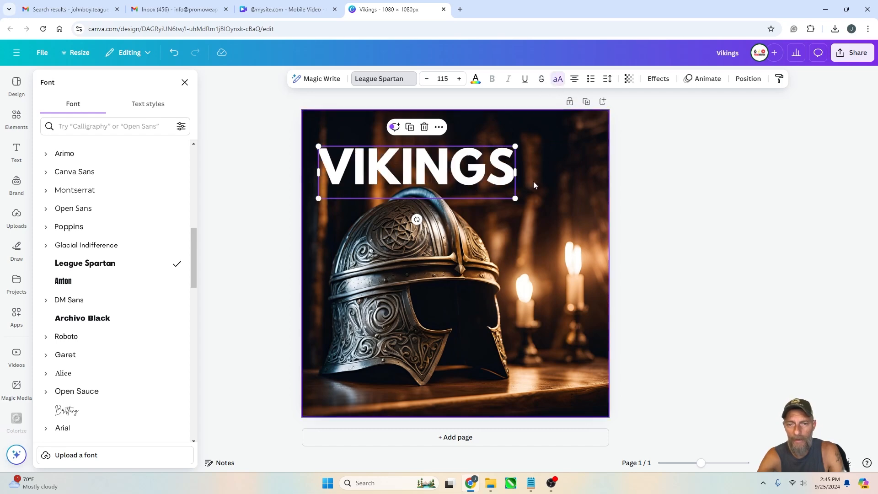
left_click_drag(450, 169, 489, 164)
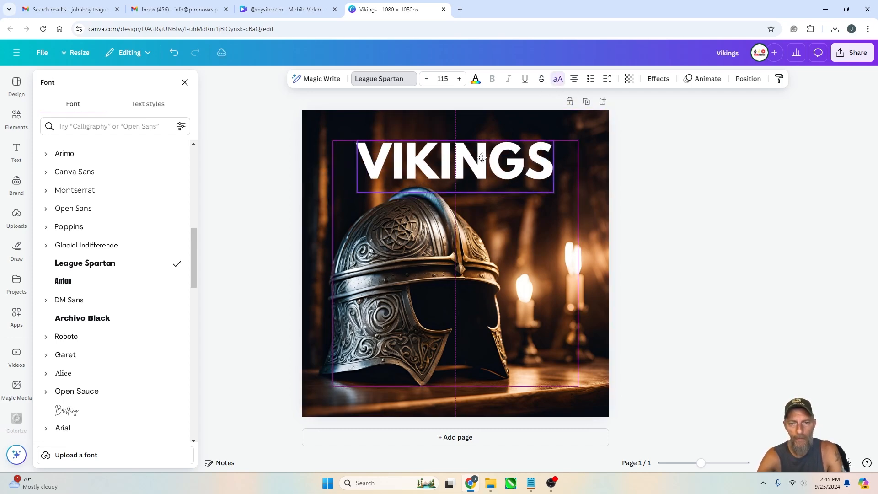
key("shift+Up")
key("shift+Up")
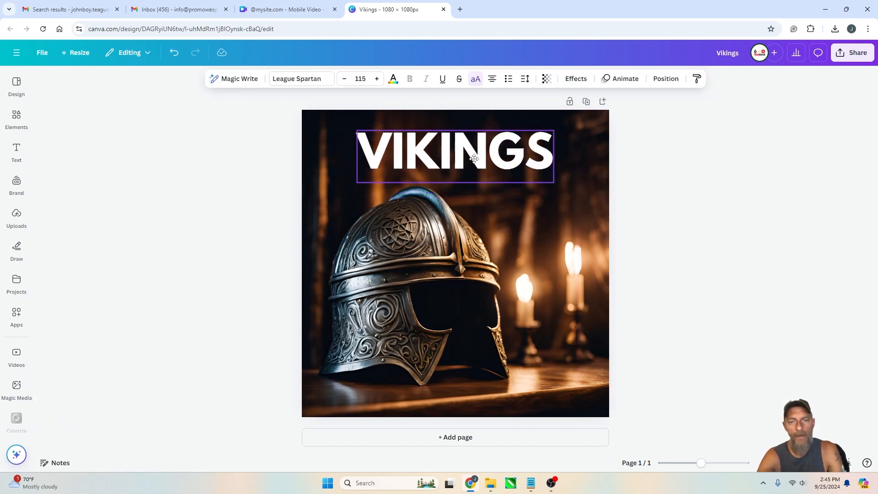
left_click(848, 200)
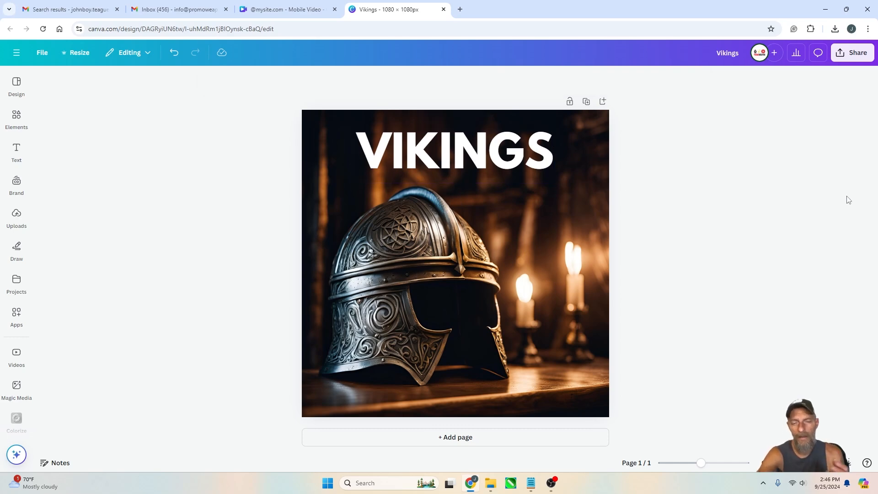